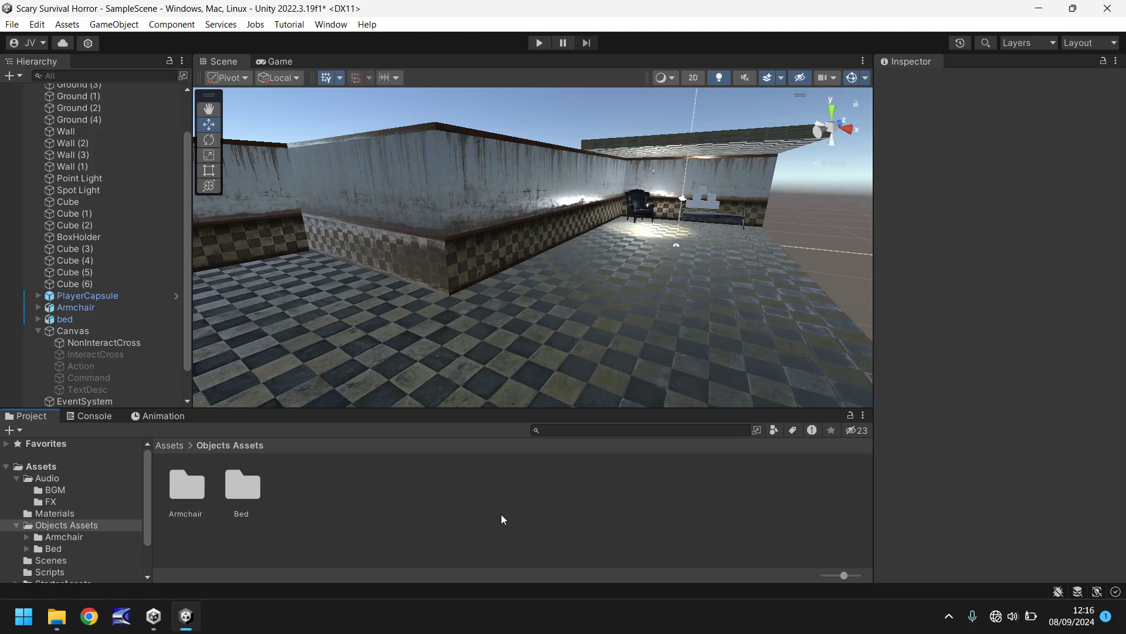
- Add a UI Raw Image to the Canvas and name it FadeIn
scroll(106, 350, "down", 2)
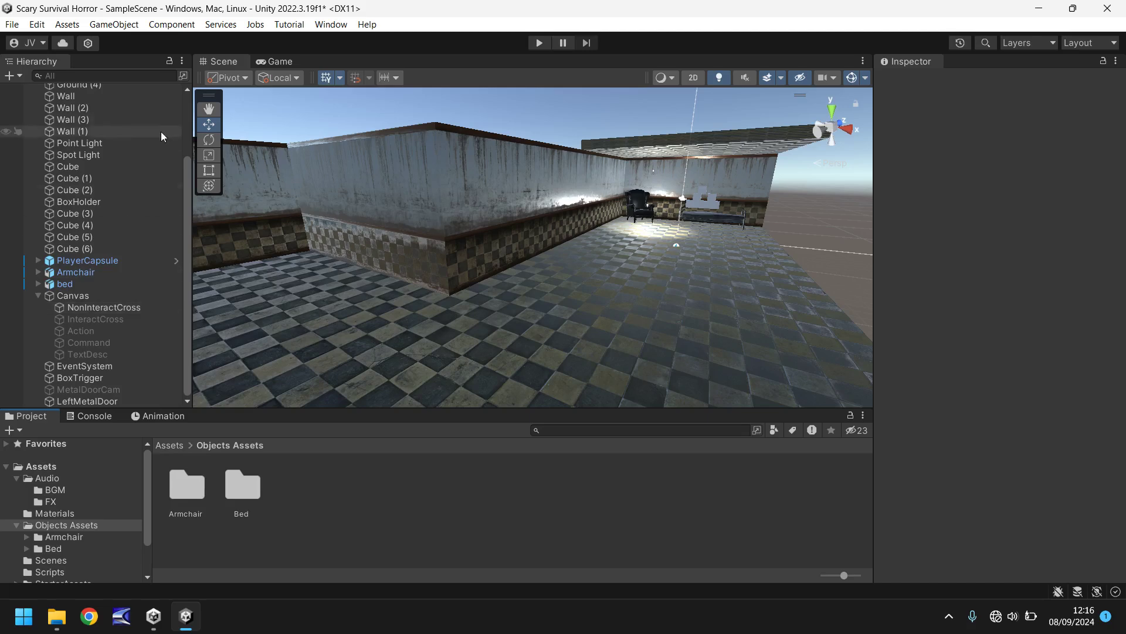
left_click(111, 24)
mouse_move(161, 178)
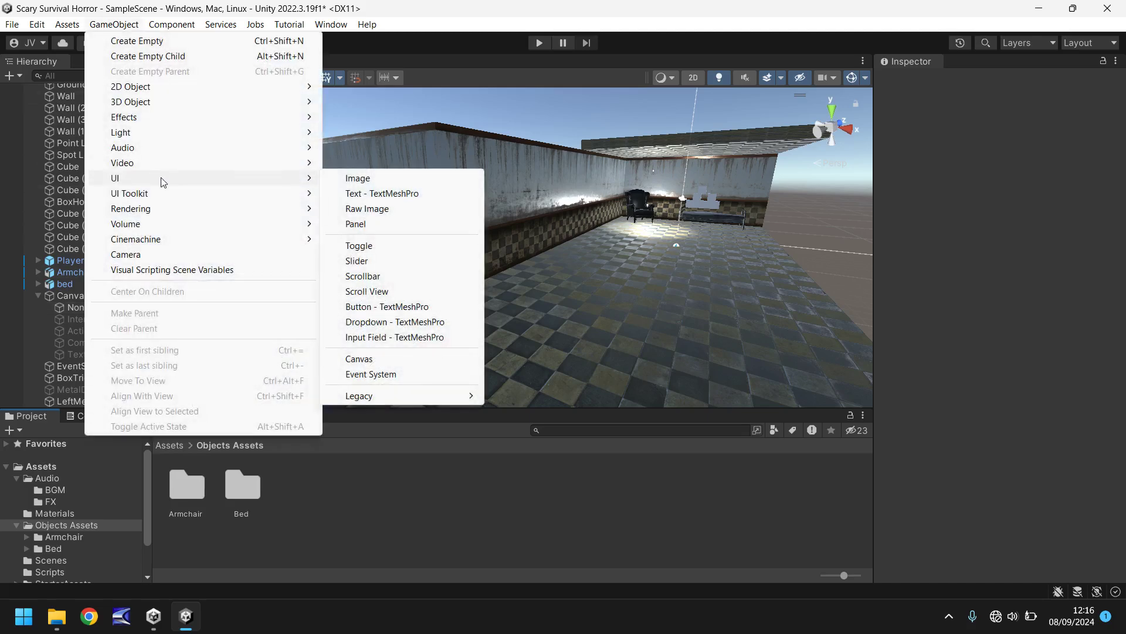
left_click(391, 207)
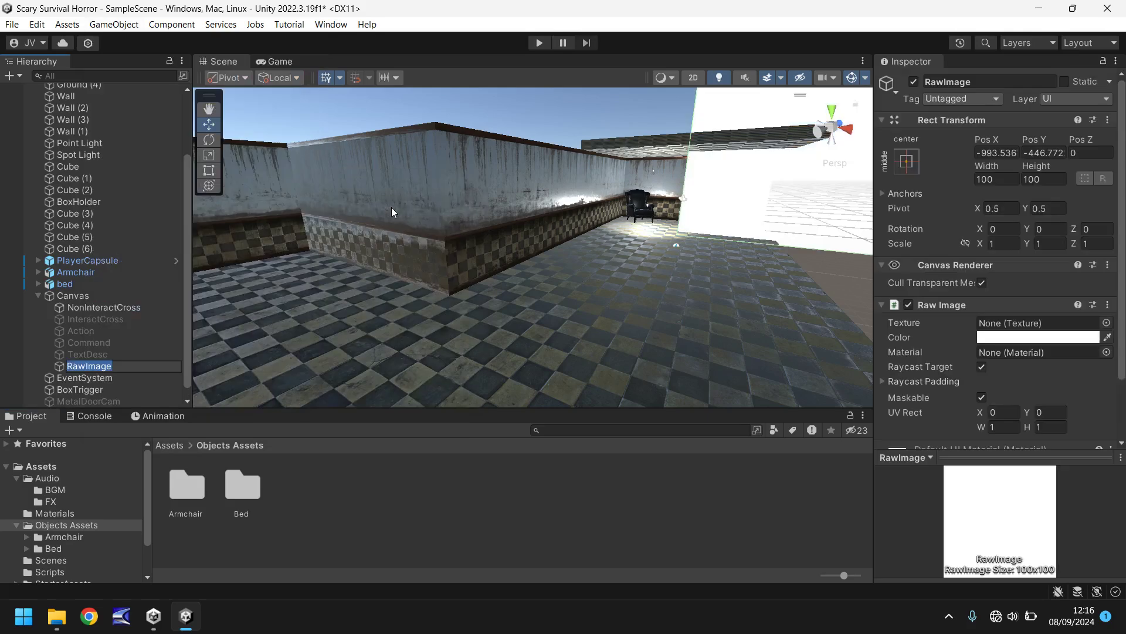
type("FadeIn")
key("Return")
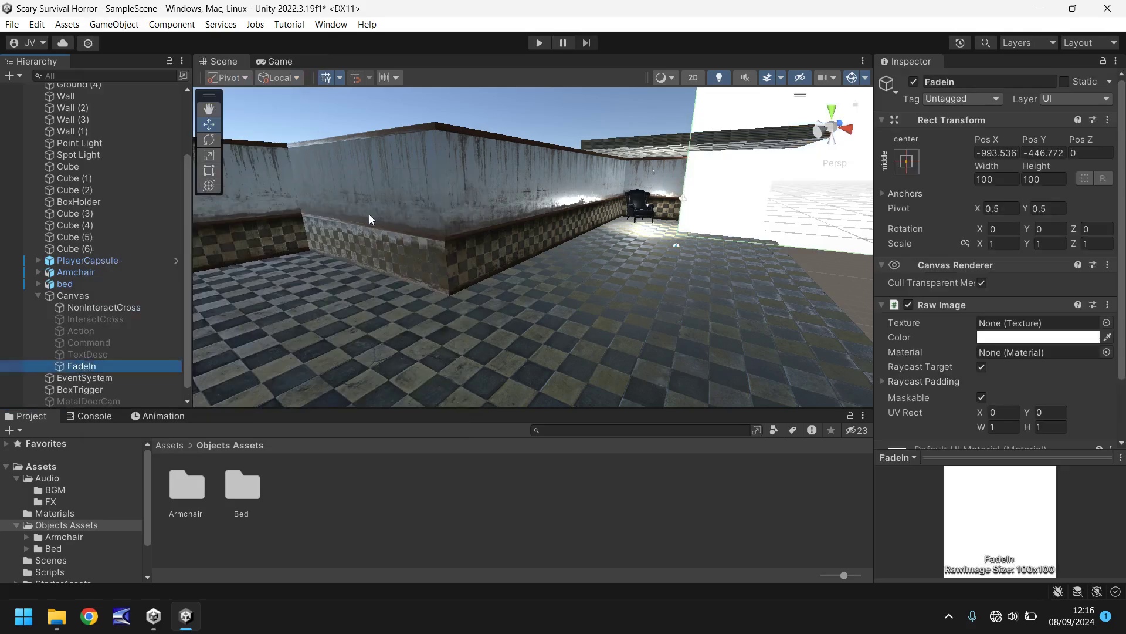
- Set the FadeIn raw image's colour to black
left_click(1000, 339)
left_click_drag(1015, 337, 1075, 397)
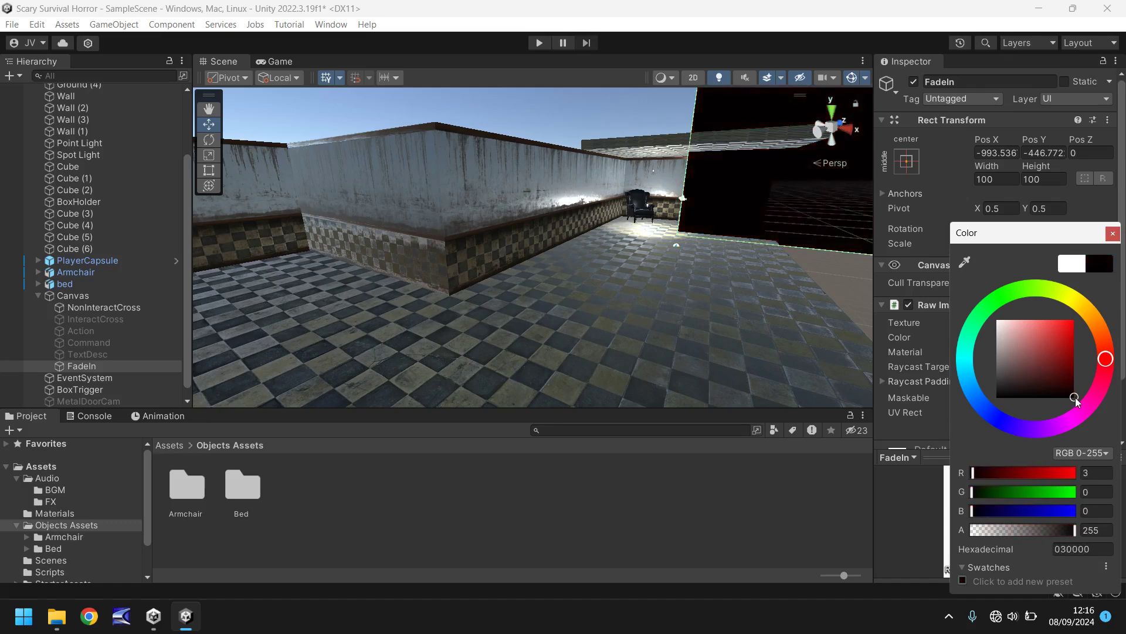
left_click(1114, 235)
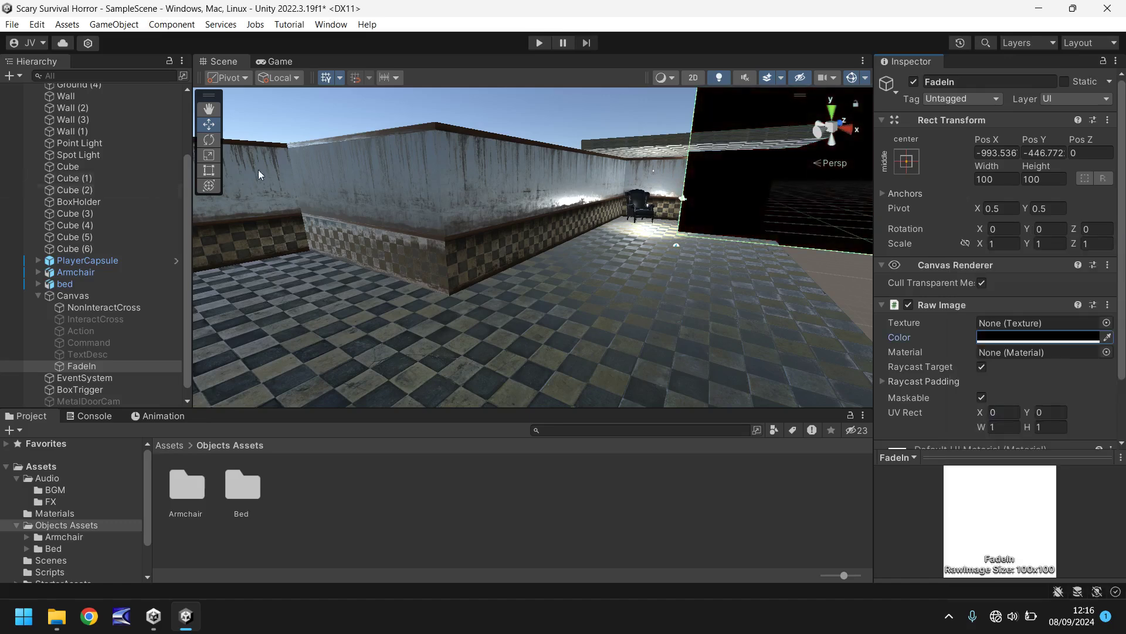
- Anchor FadeIn to stretch in both directions, set its Left, Top, Right and Bottom offsets to 0, and check it in the Game view
left_click(907, 162)
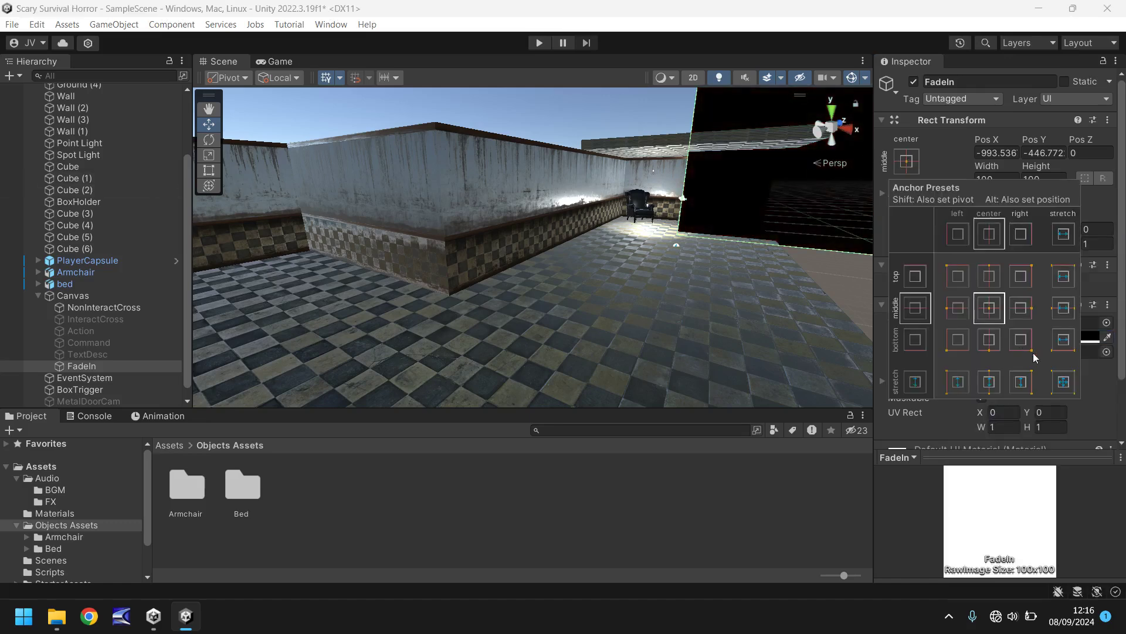
left_click(1064, 382)
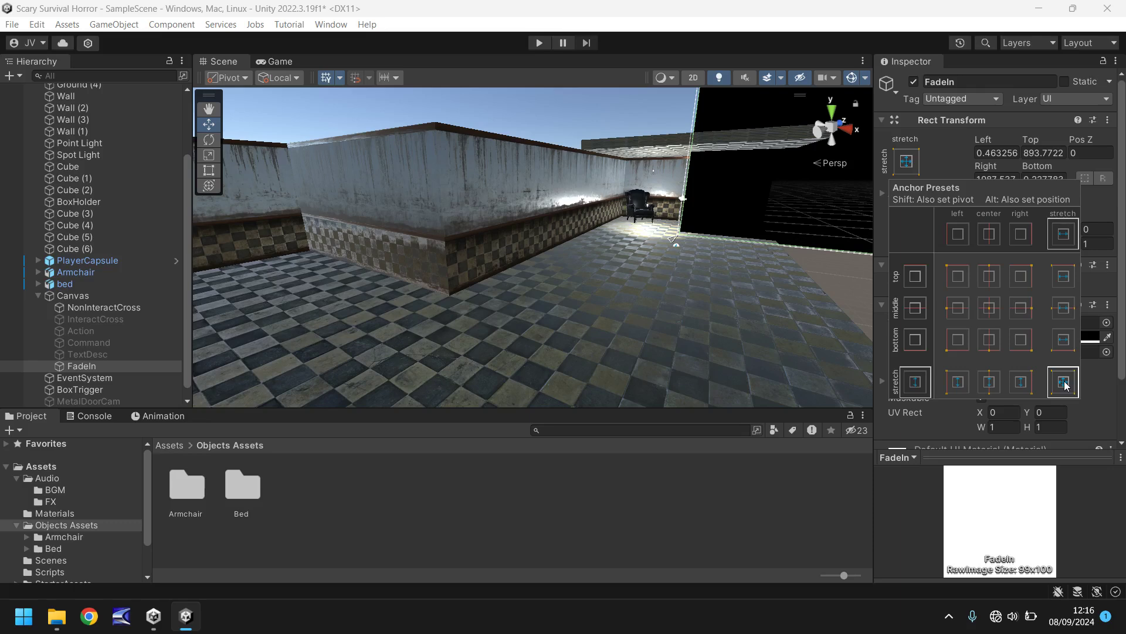
double_click(80, 365)
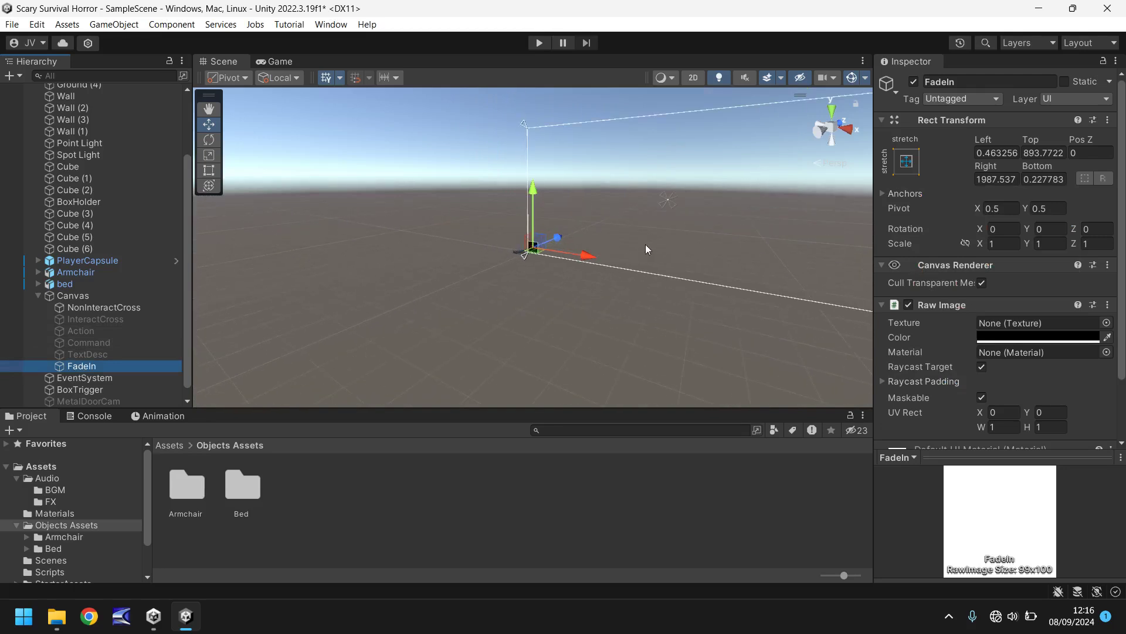
left_click_drag(645, 244, 569, 277, "alt")
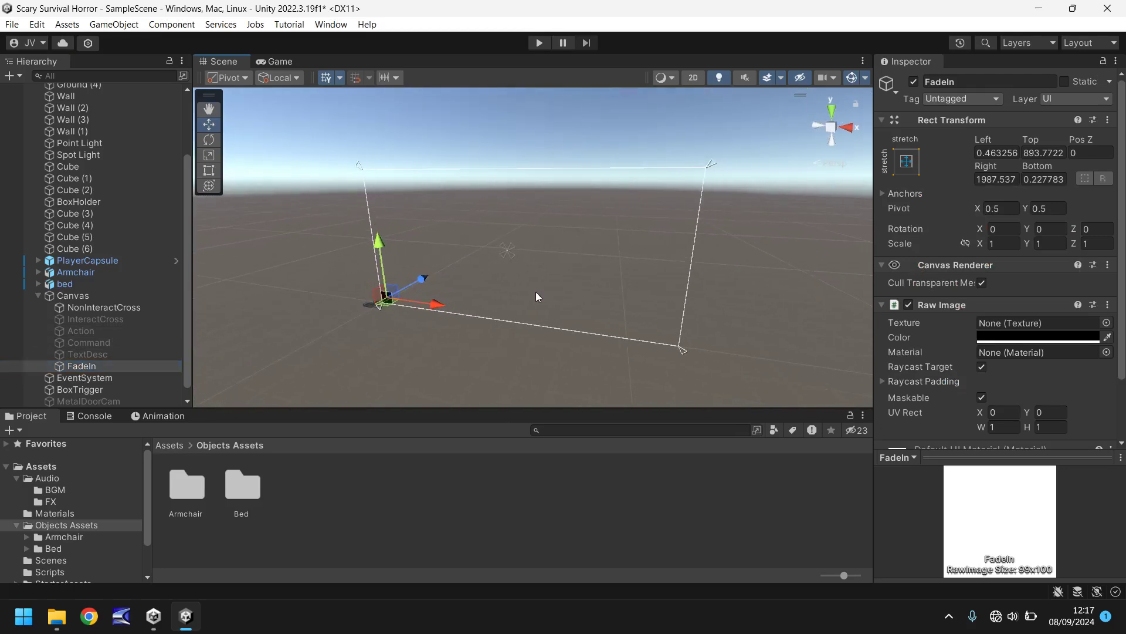
left_click(996, 153)
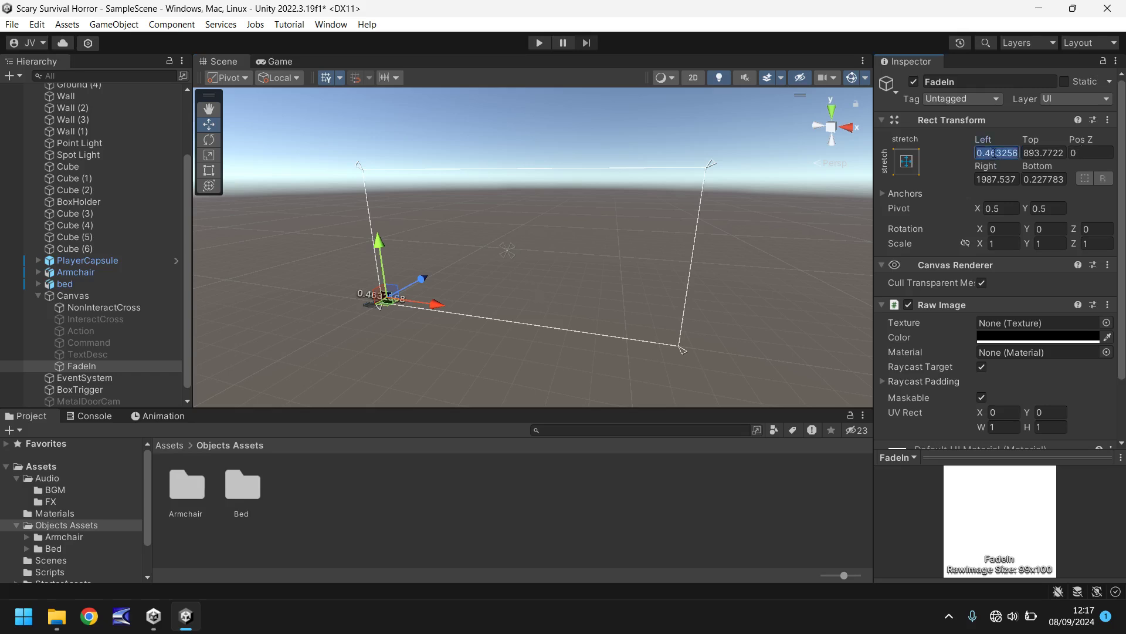
type("0")
left_click(1044, 153)
type("0")
left_click(996, 179)
type("0")
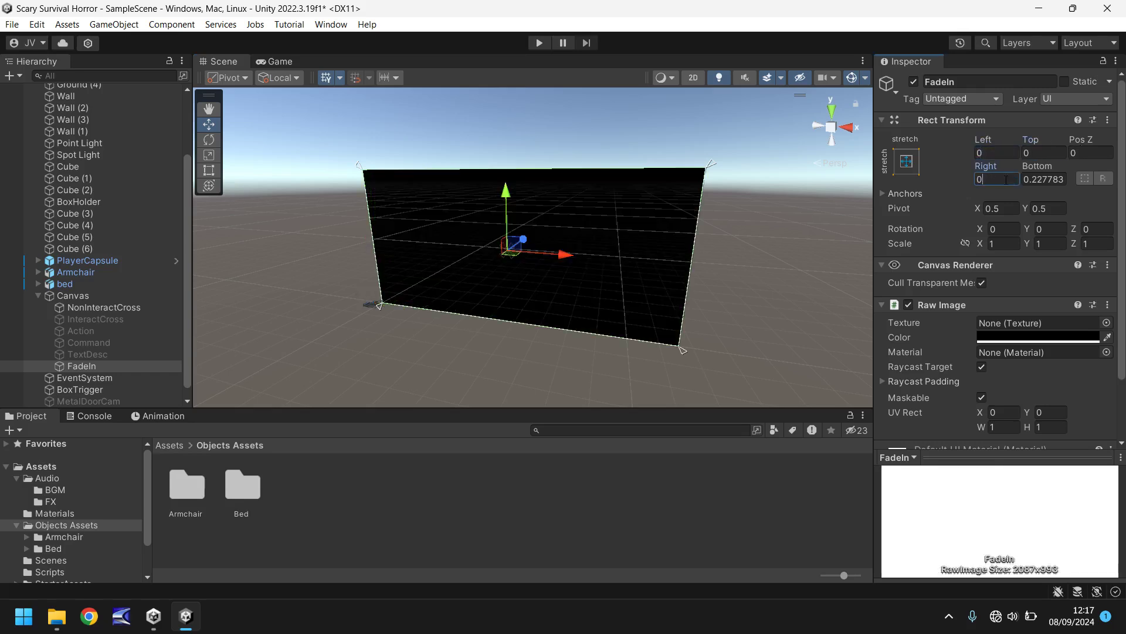
left_click(1044, 179)
type("0")
left_click(263, 61)
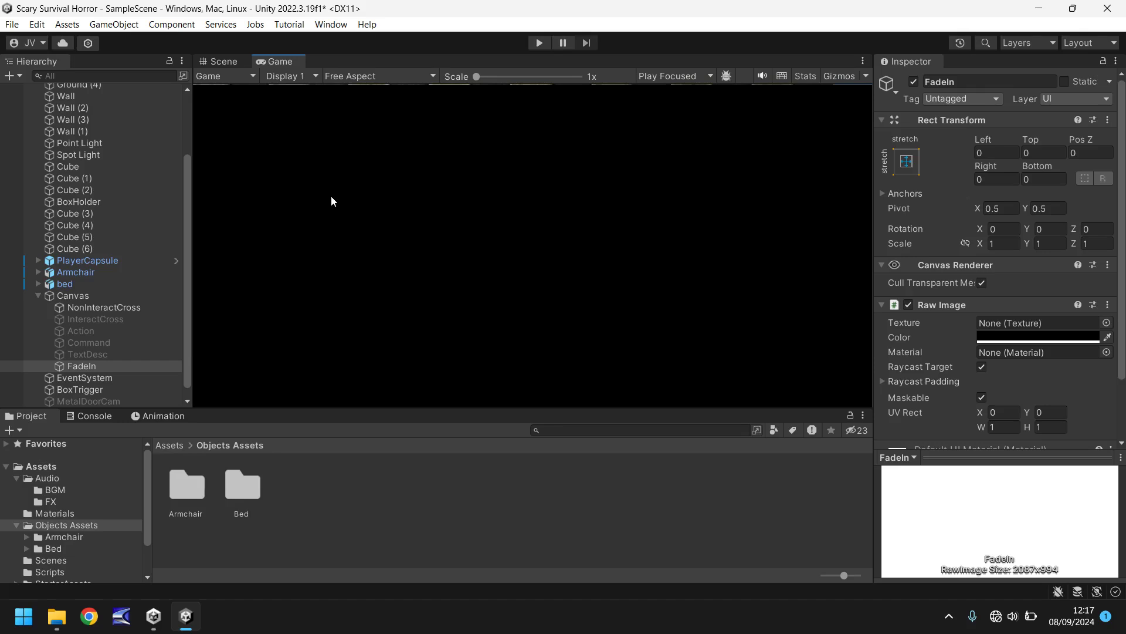
- Enlarge FadeIn with the Rect tool past the canvas by about 70 left, 74 top, 71 right and 63 bottom, and check the Game view
left_click(229, 62)
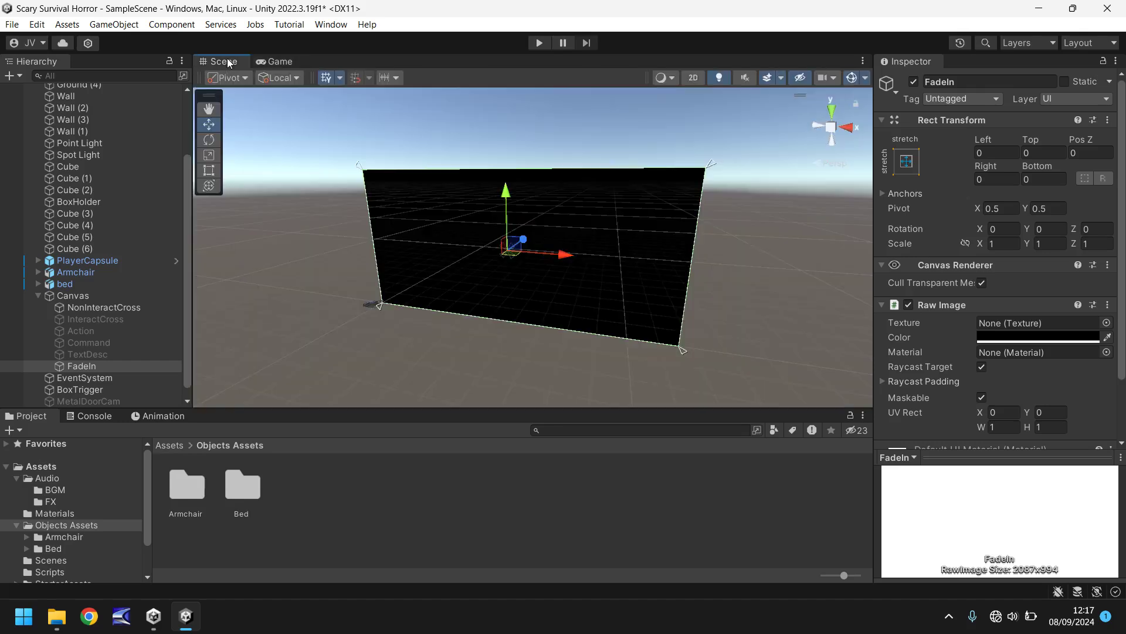
left_click(209, 170)
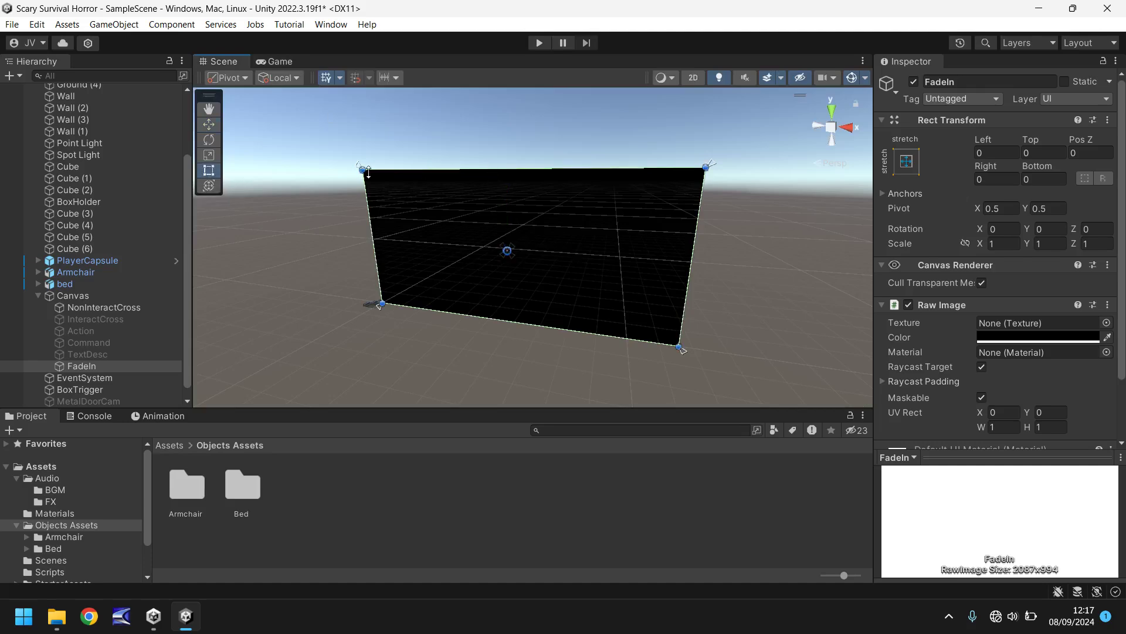
scroll(368, 172, "up", 4)
middle_click_drag(319, 185, 465, 243)
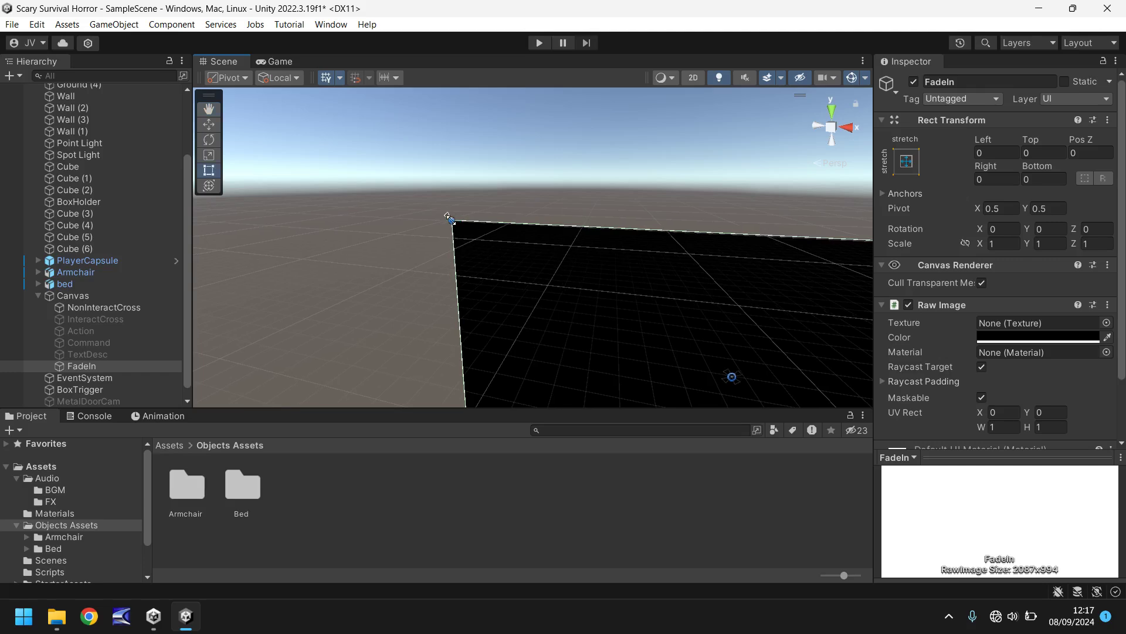
left_click_drag(451, 220, 435, 201)
middle_click_drag(595, 275, 410, 202)
scroll(460, 218, "down", 5)
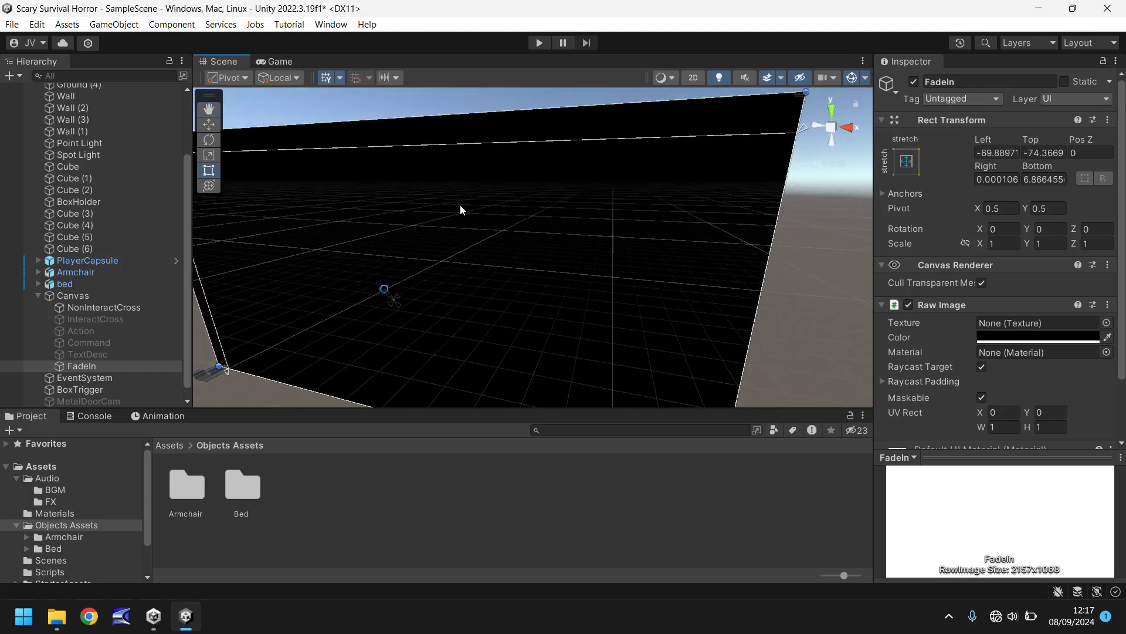
left_click_drag(627, 343, 636, 353)
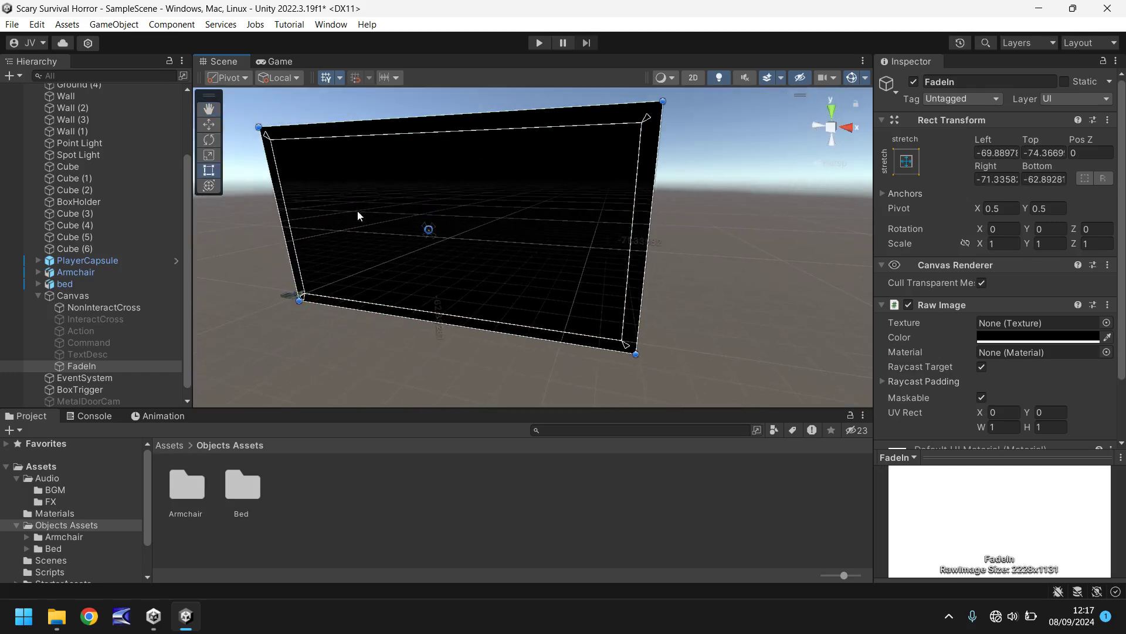
left_click(278, 62)
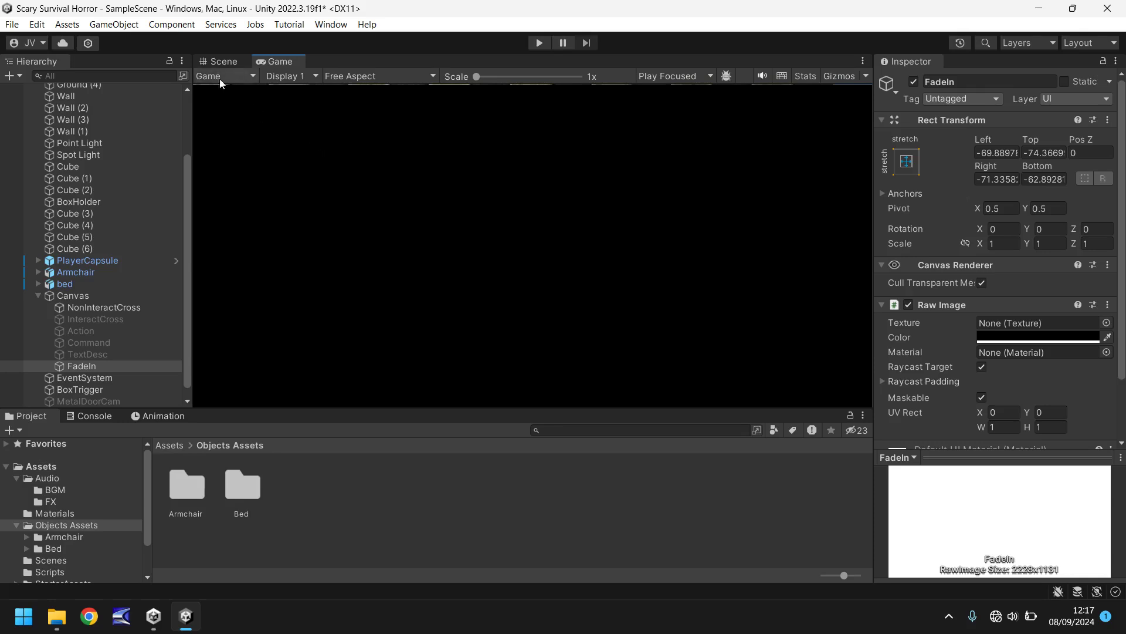
left_click(222, 62)
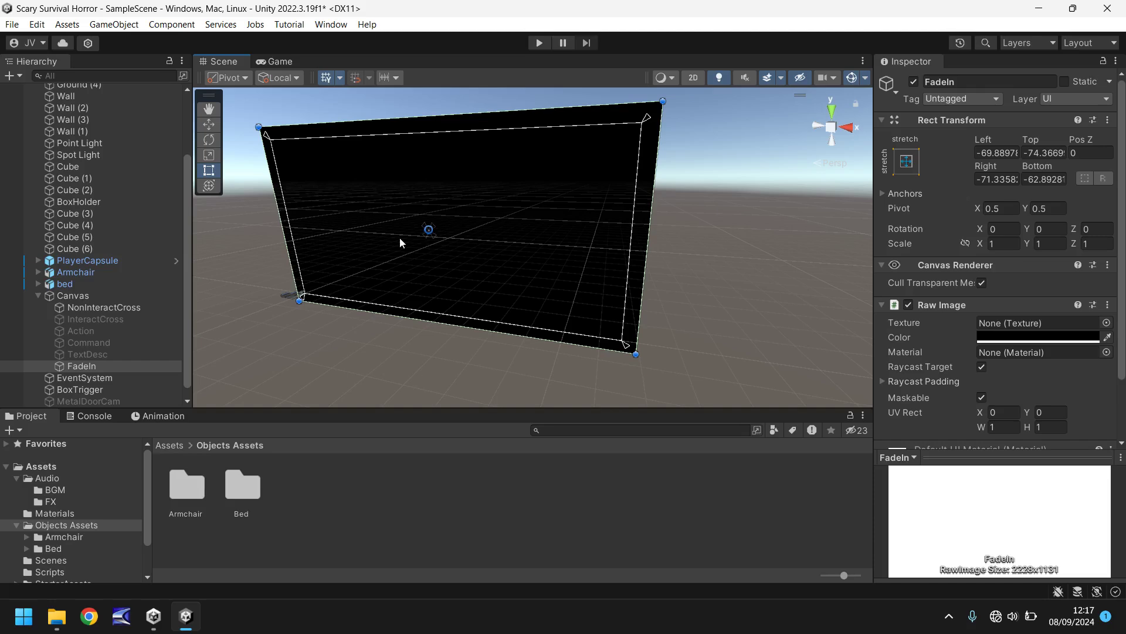
- Create a folder named Animation in Assets and open it
left_click(39, 468)
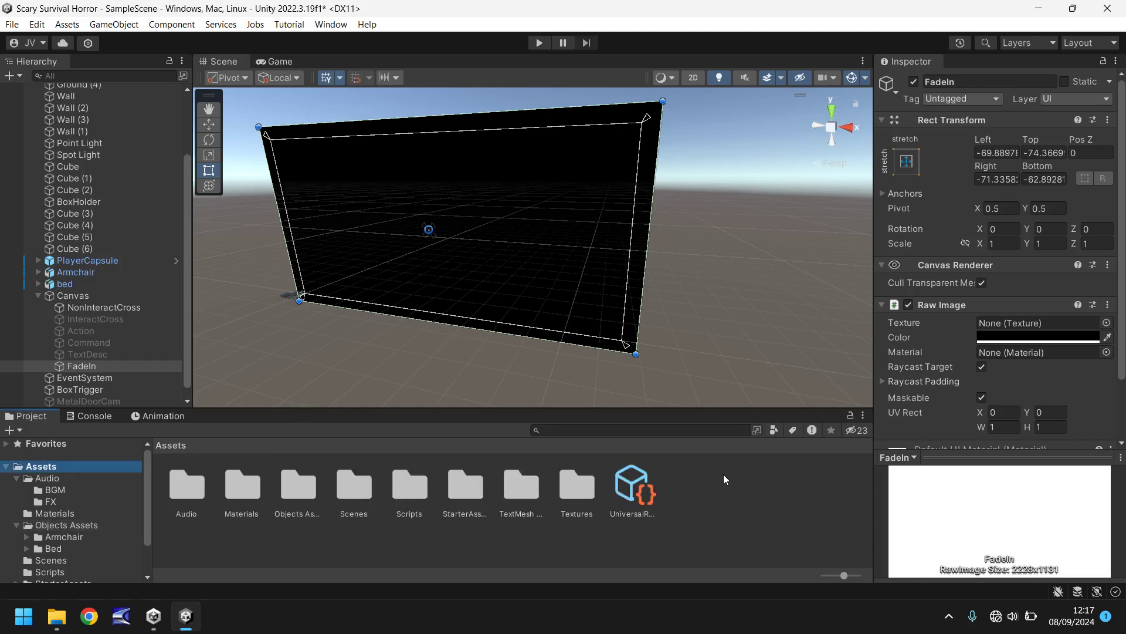
right_click(681, 507)
mouse_move(726, 123)
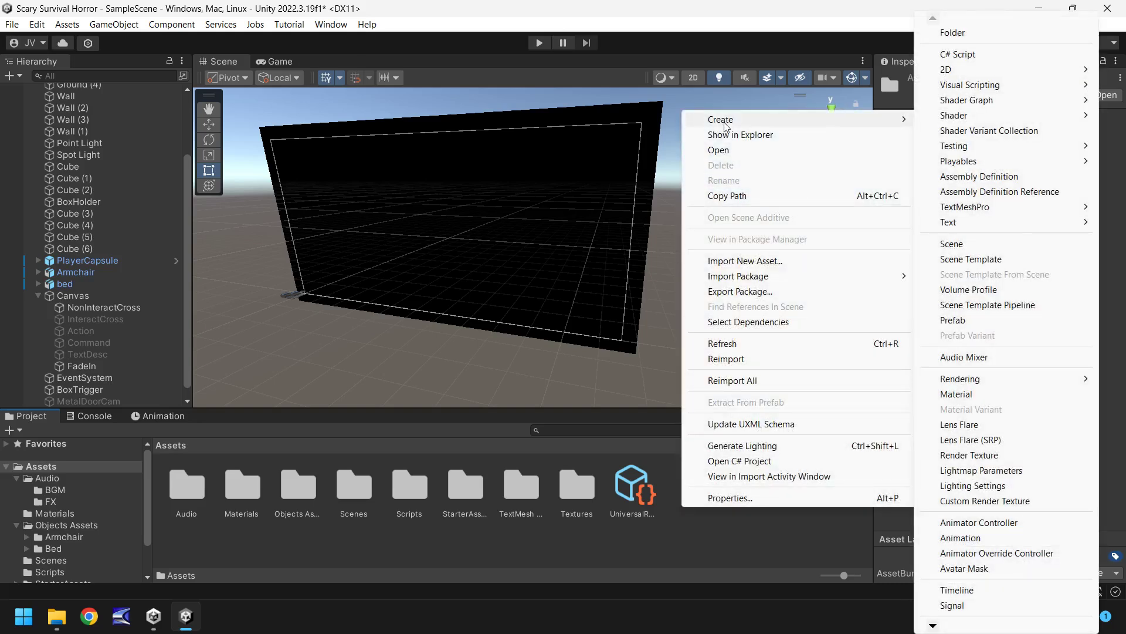
left_click(956, 33)
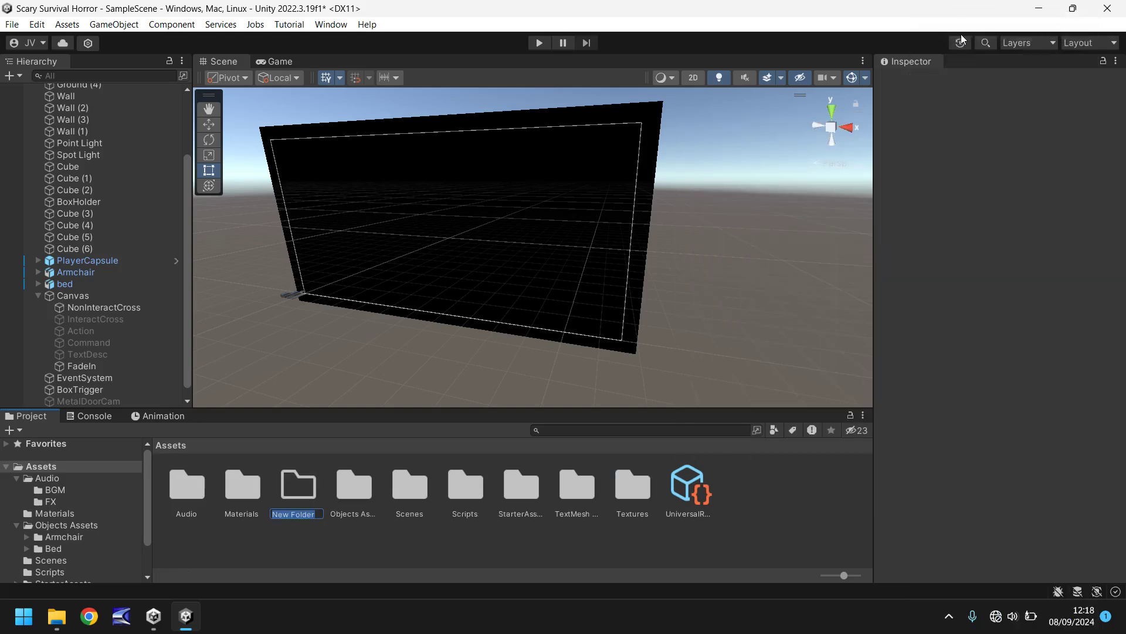
type("Animation")
key("Return")
key("Return")
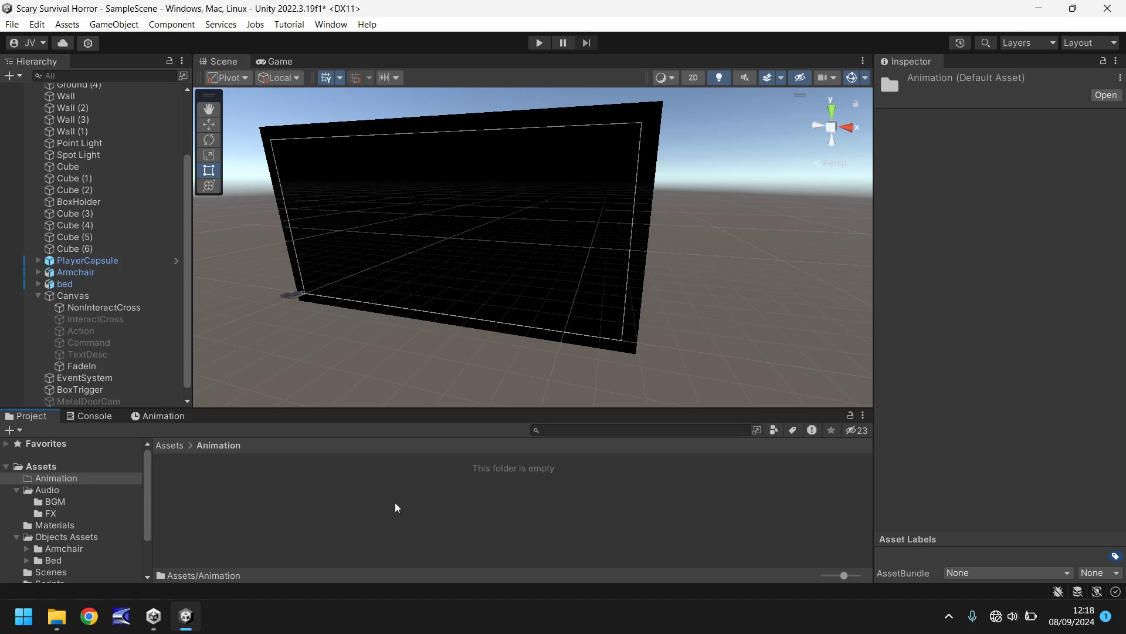
- Create an animation clip for the FadeIn object and save it as FadeIn in the Animation folder
left_click(79, 367)
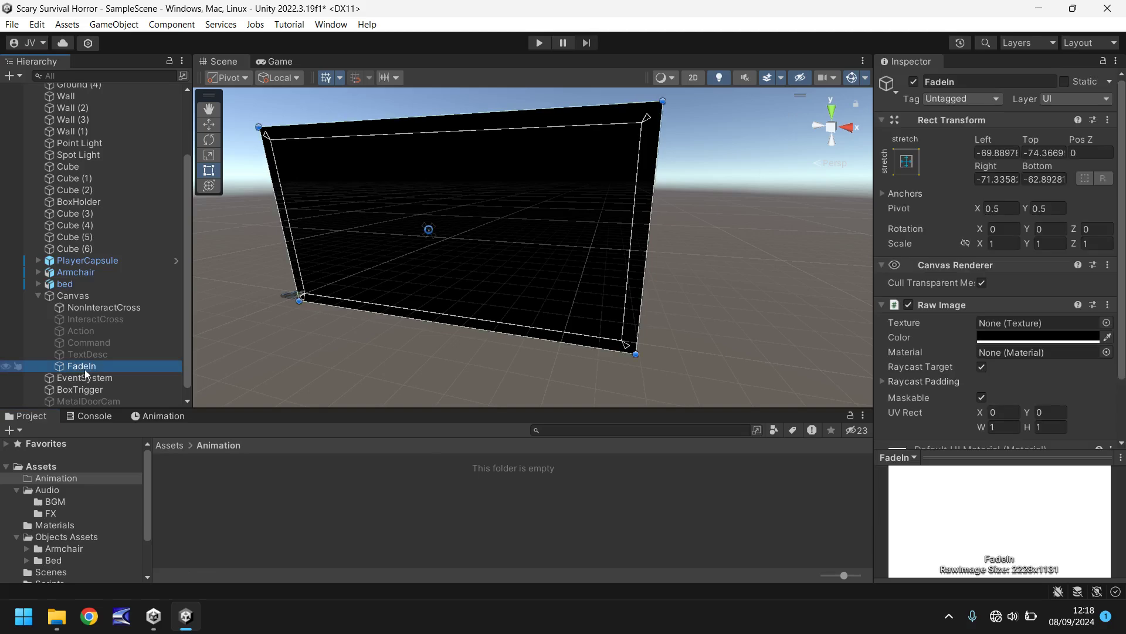
left_click(151, 416)
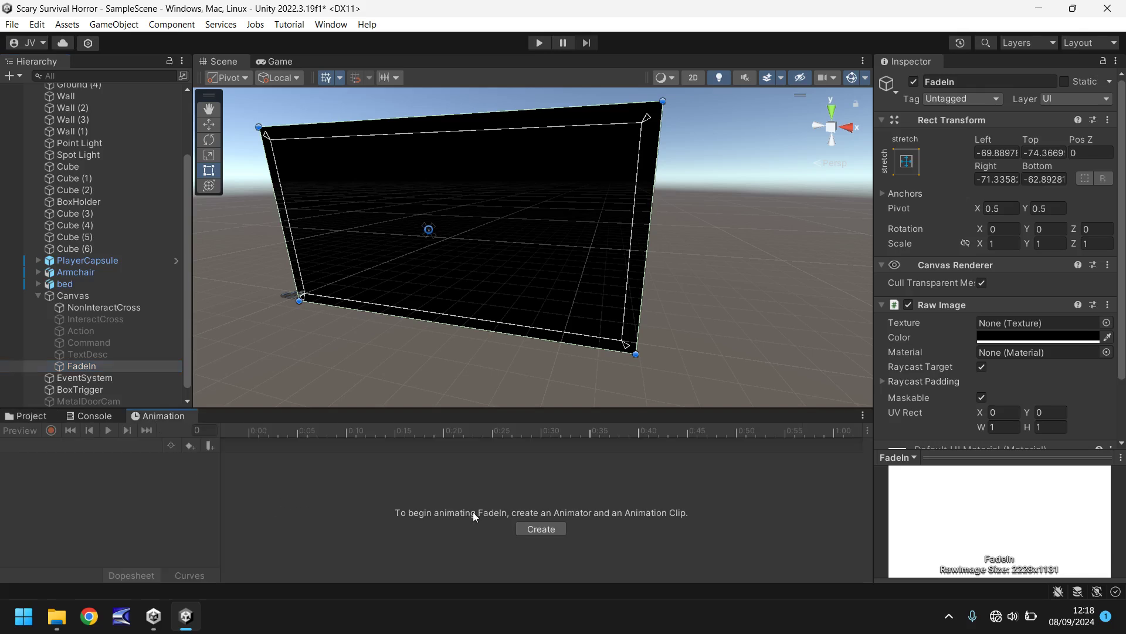
left_click(536, 526)
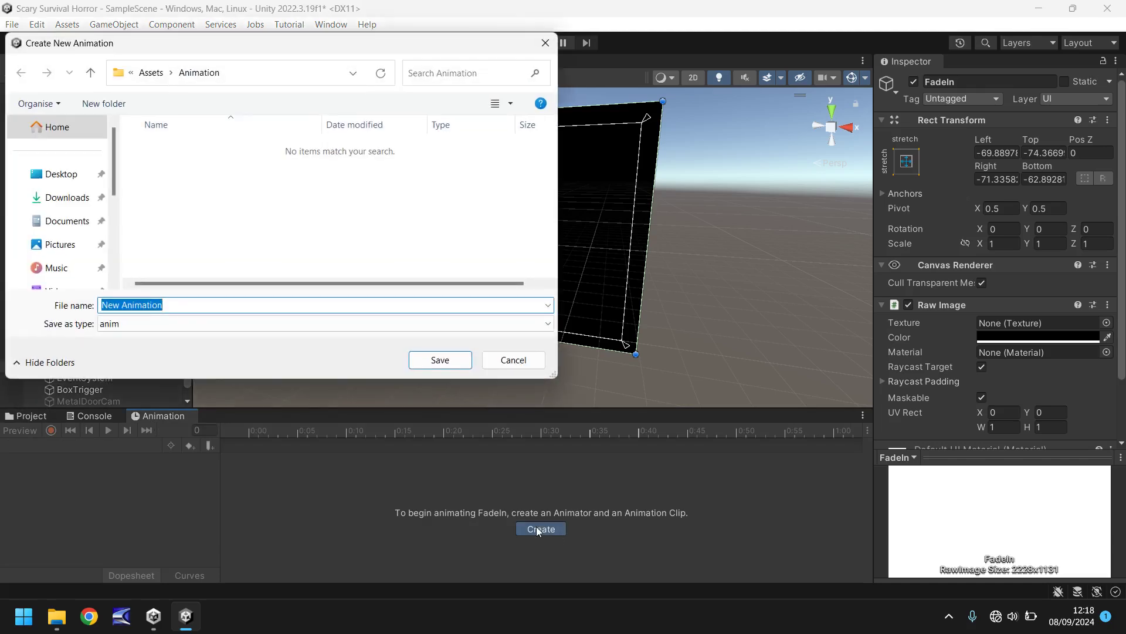
type("FadeIn")
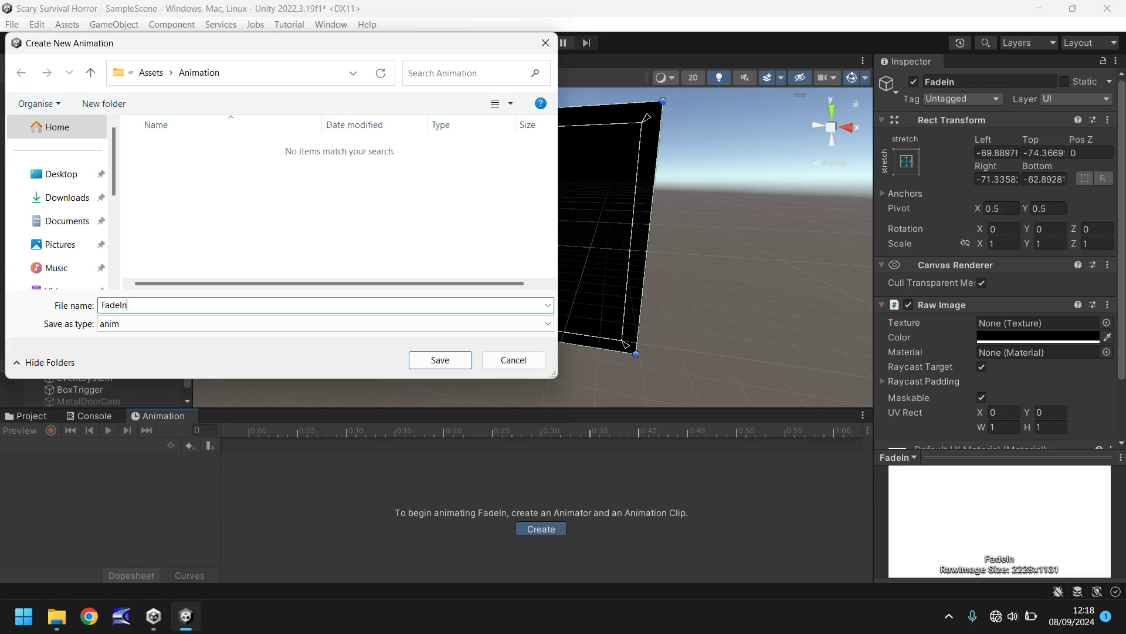
key("Return")
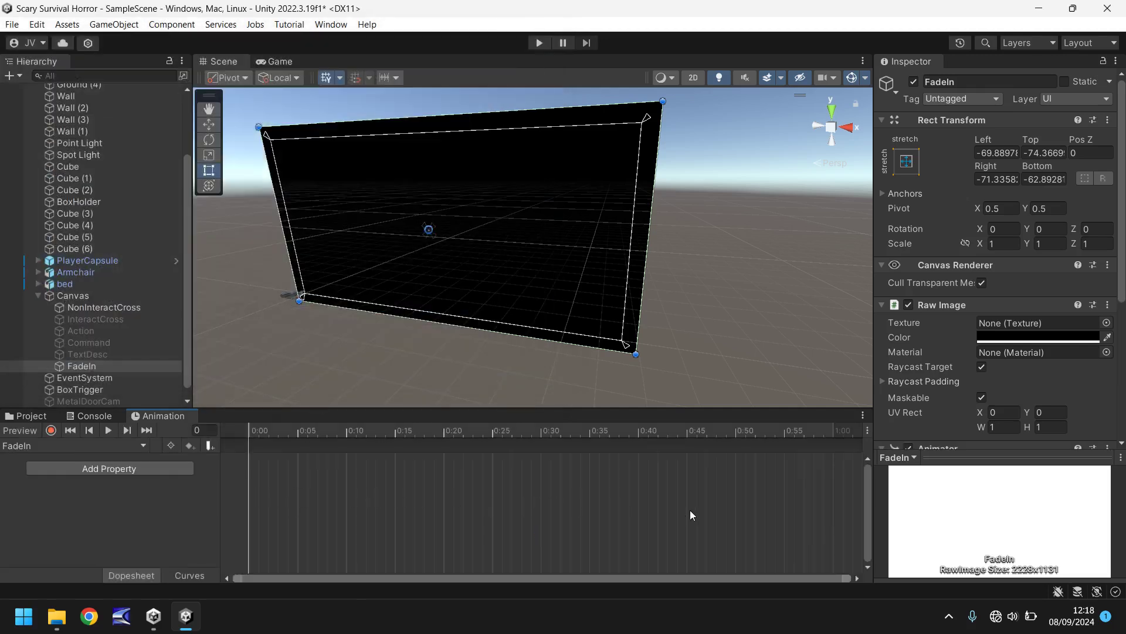
- Start recording the FadeIn clip and key the raw image's colour at frame 0 with alpha 255
left_click(51, 431)
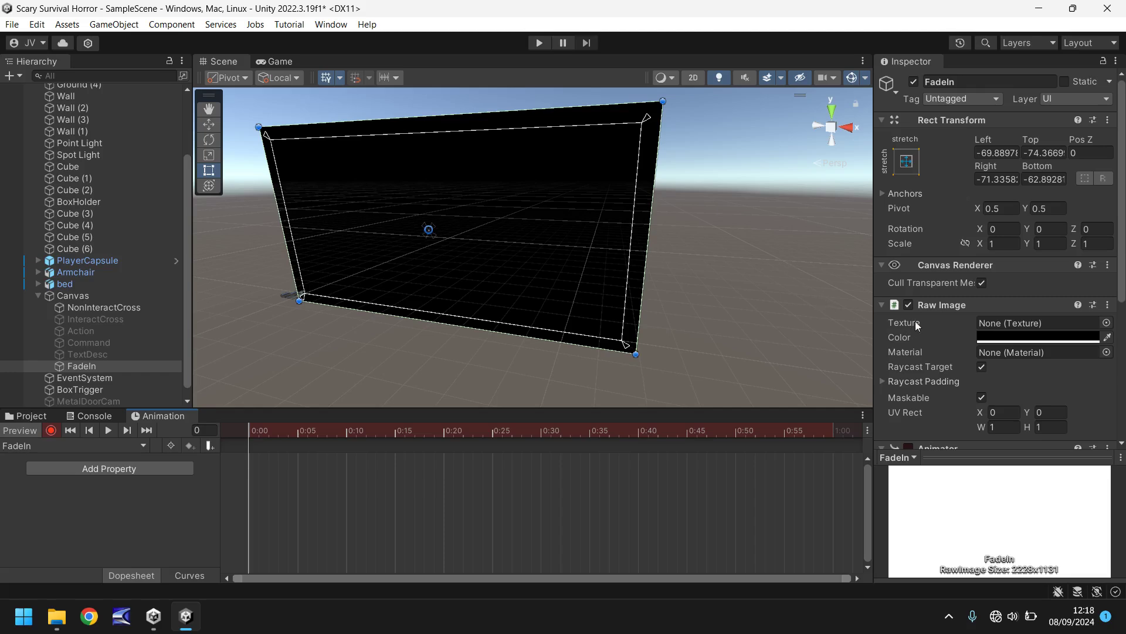
left_click(1047, 338)
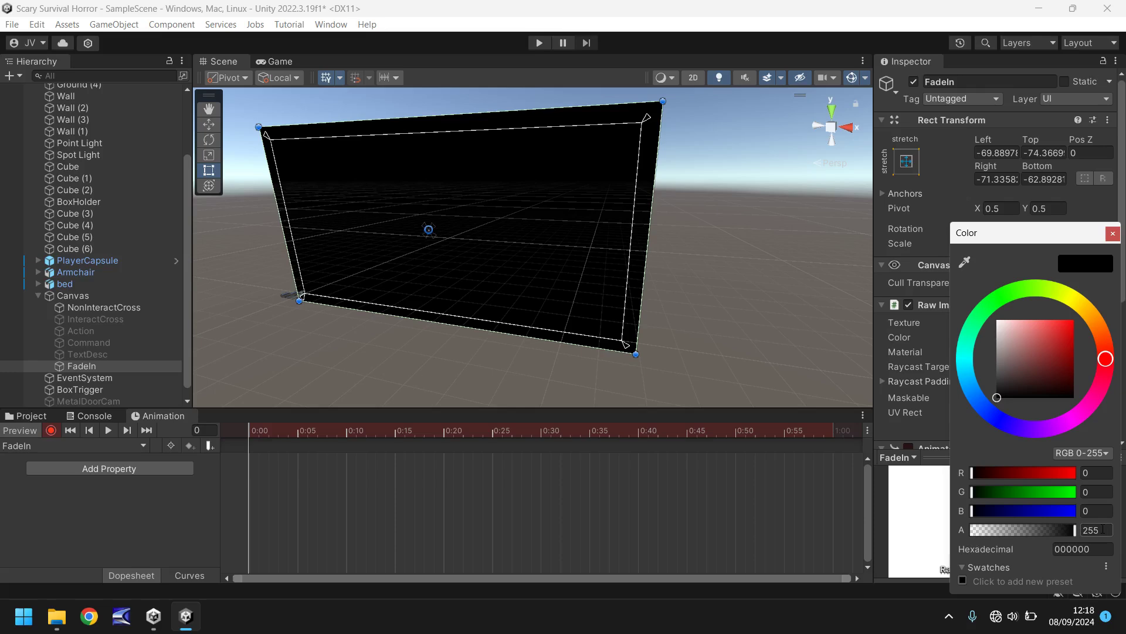
left_click_drag(1095, 529, 1066, 531)
type("0")
key("BackSpace")
type("255")
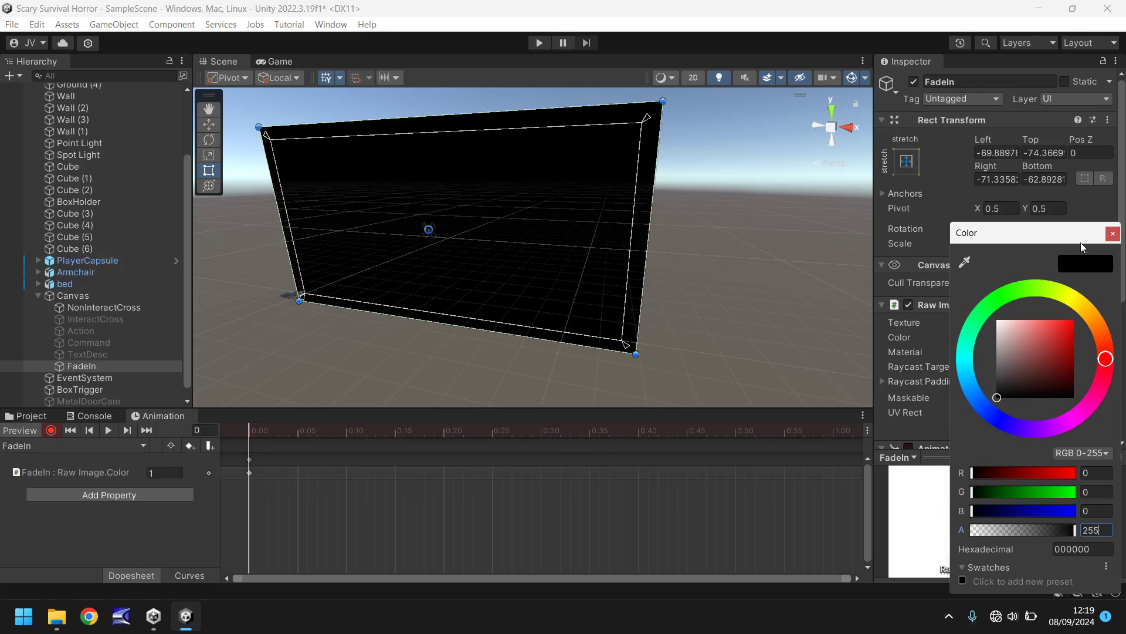
left_click(1112, 234)
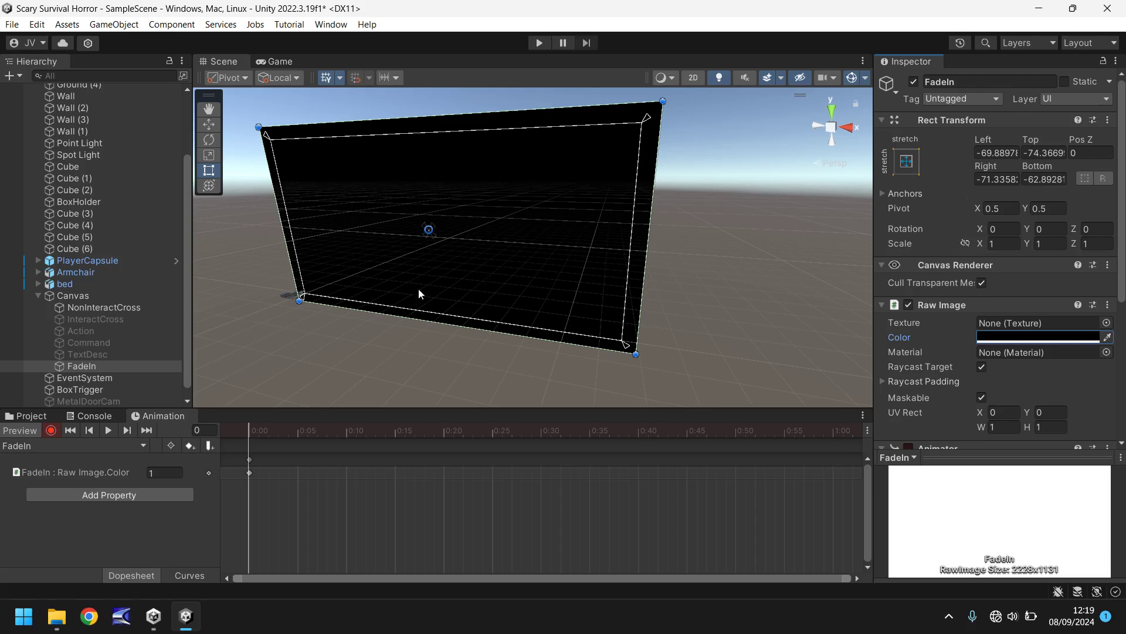
- Key the raw image's colour alpha at 0 on frame 120 of the FadeIn clip, and stop recording
left_click(207, 430)
type("12")
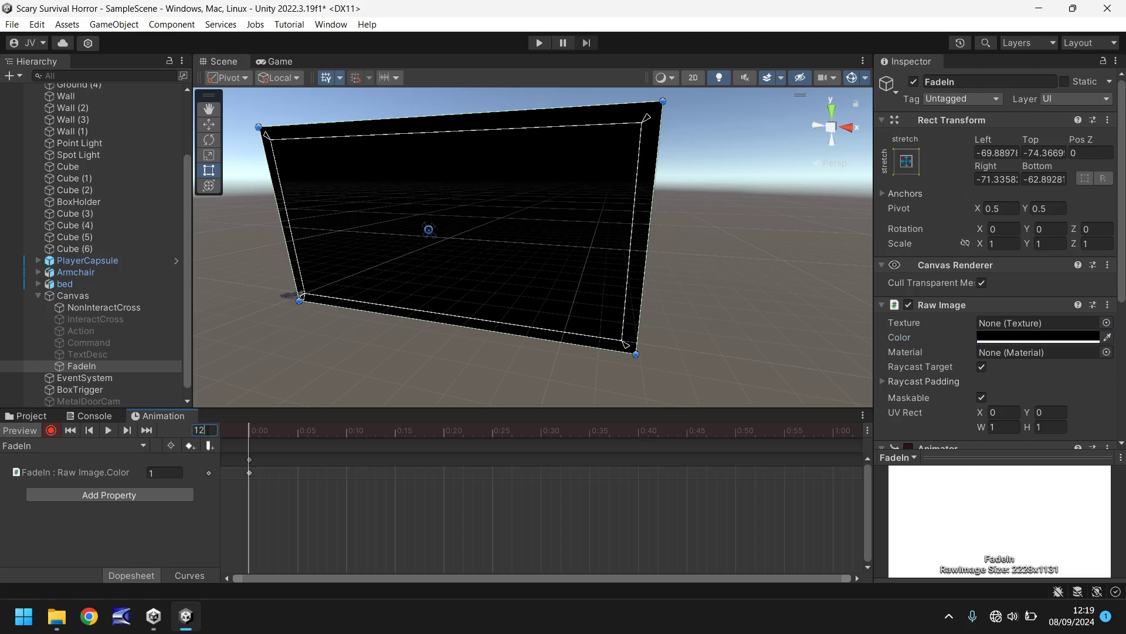
type("0")
left_click(1020, 339)
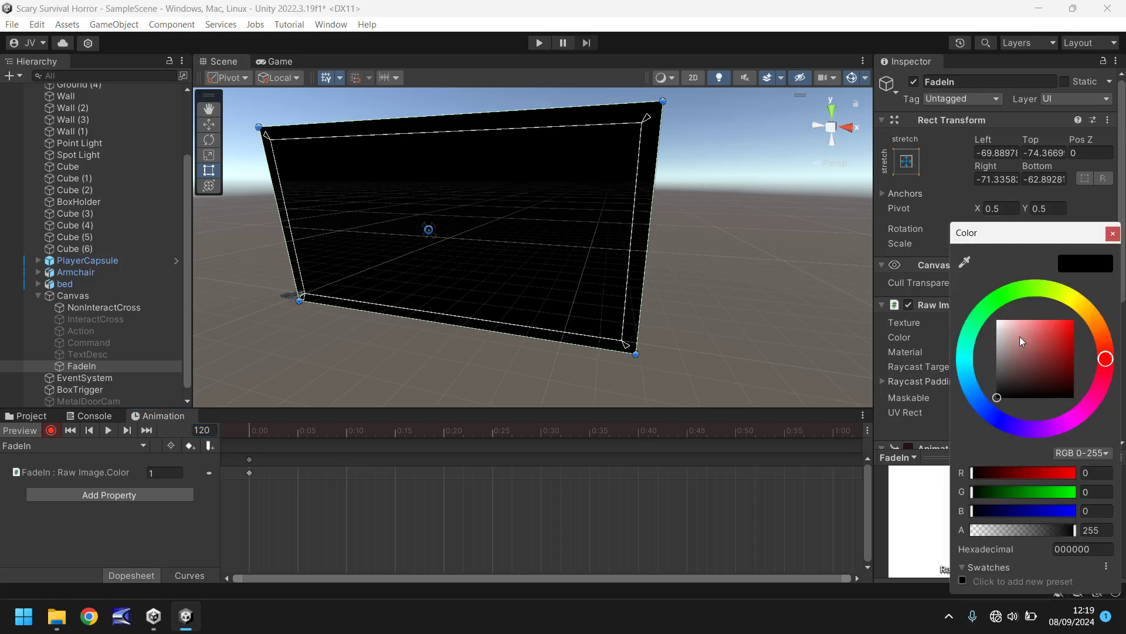
left_click(1093, 529)
type("0")
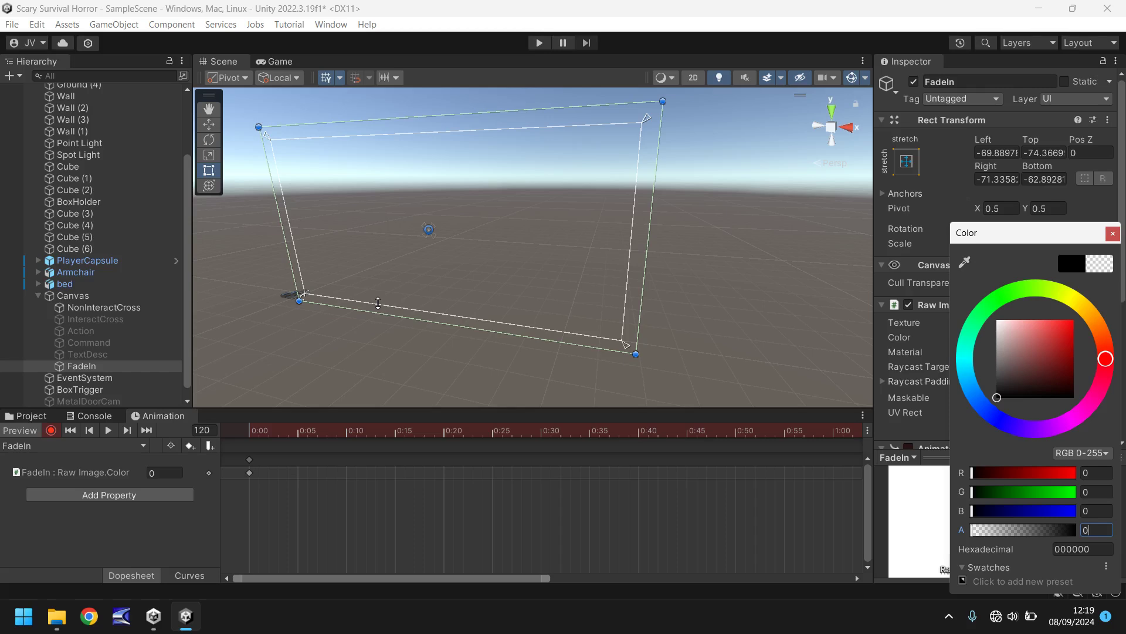
left_click(1113, 235)
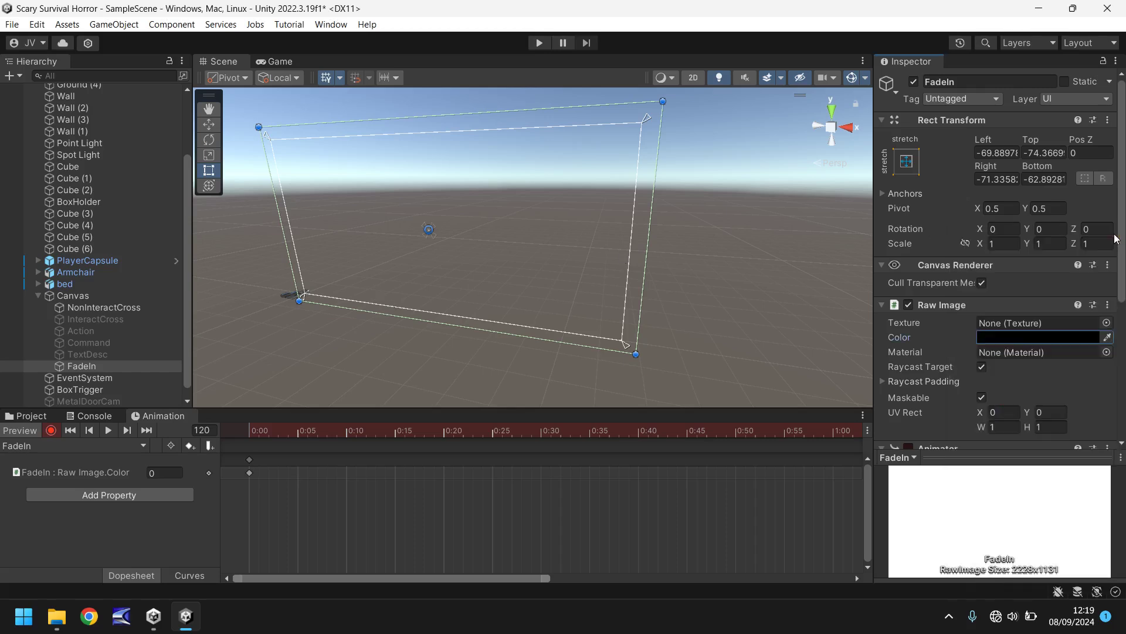
left_click(51, 431)
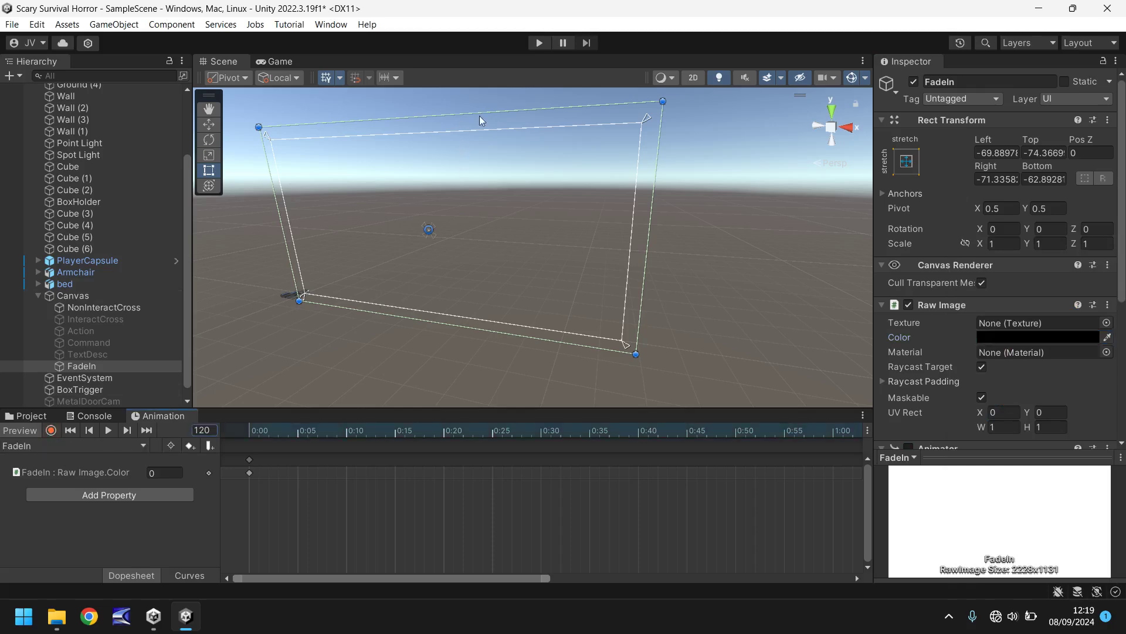
- Turn off Loop Time for the FadeIn animation clip, play-testing the fade before and after the change
left_click(538, 44)
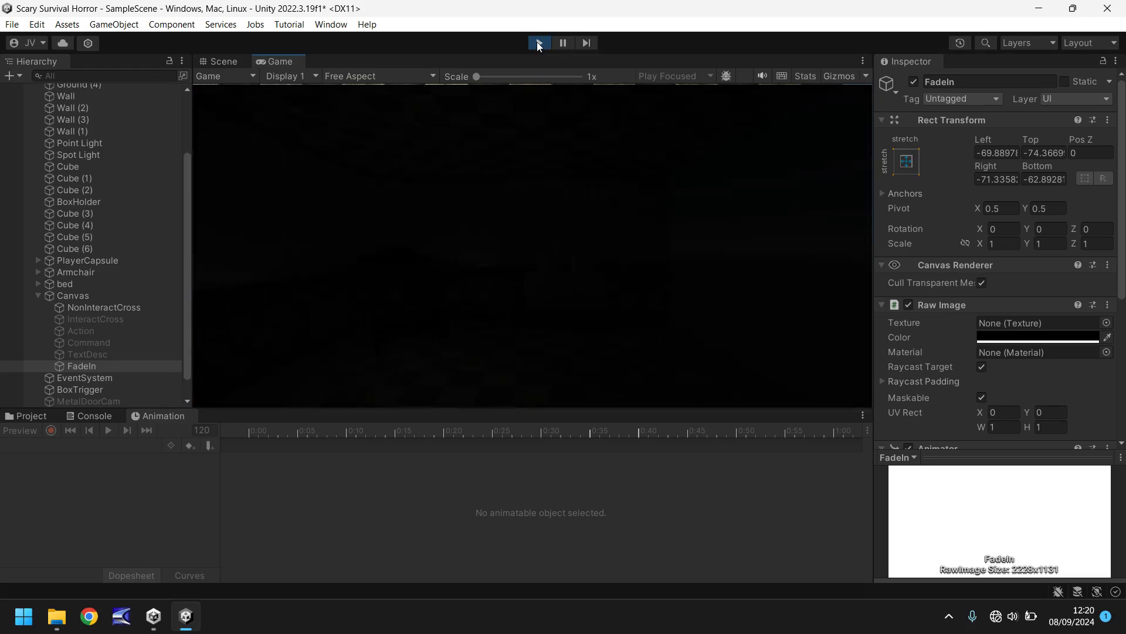
left_click(538, 43)
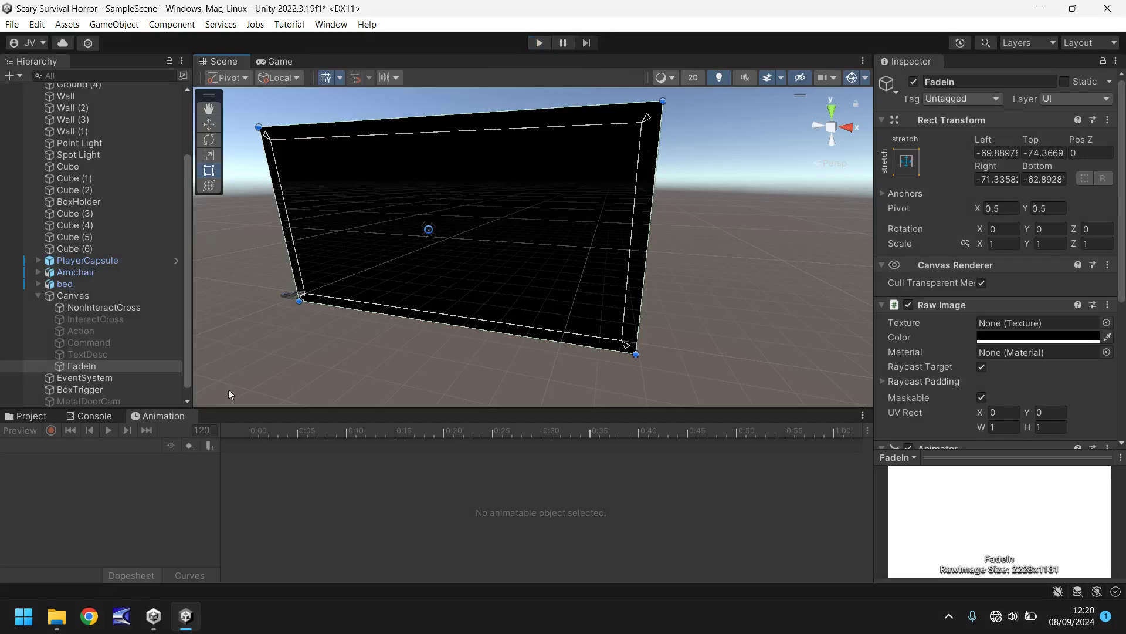
left_click(25, 417)
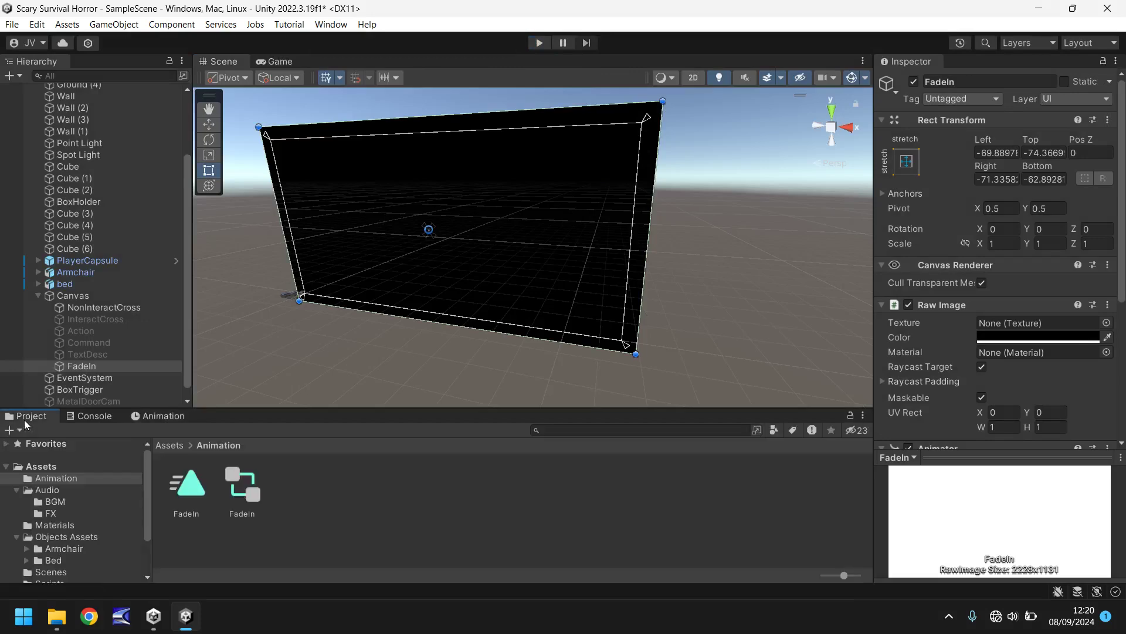
left_click(192, 485)
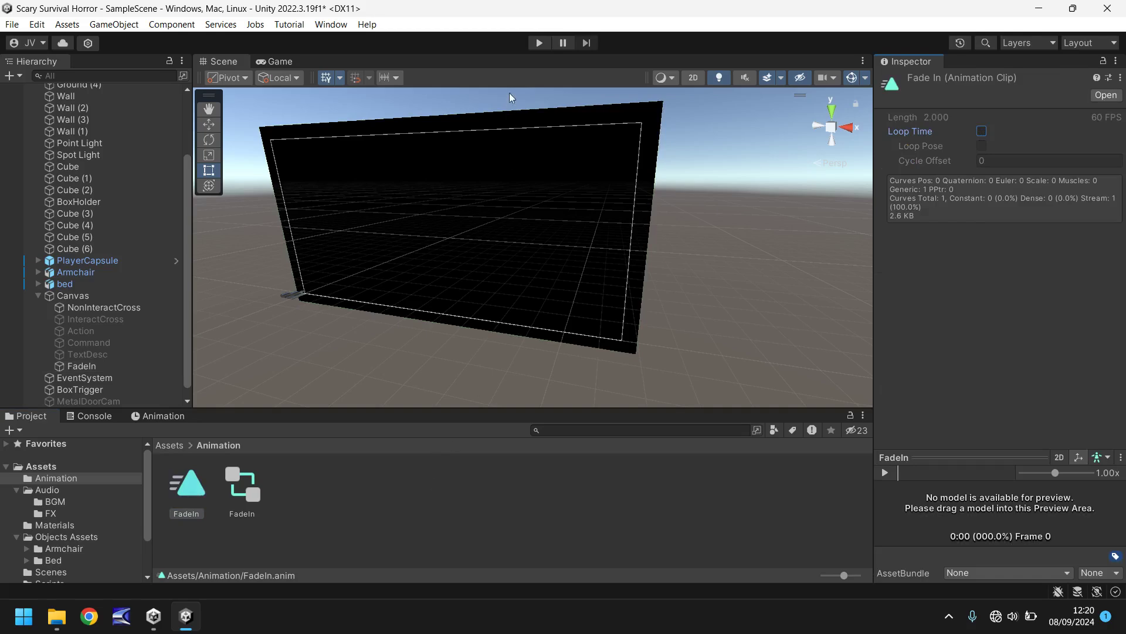
left_click(539, 42)
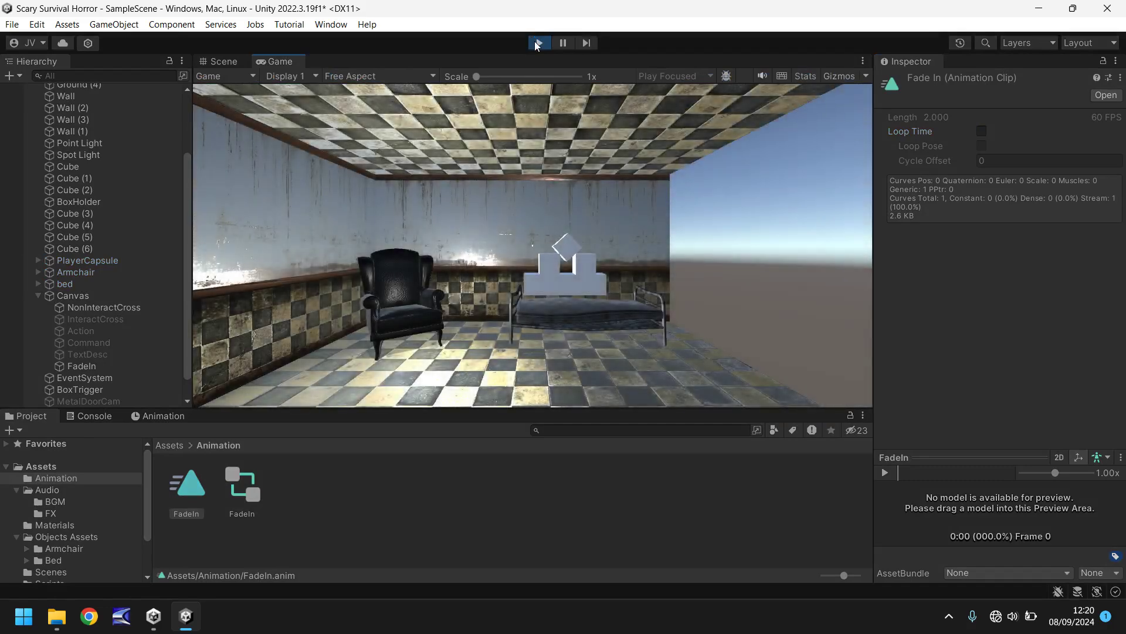
left_click(539, 43)
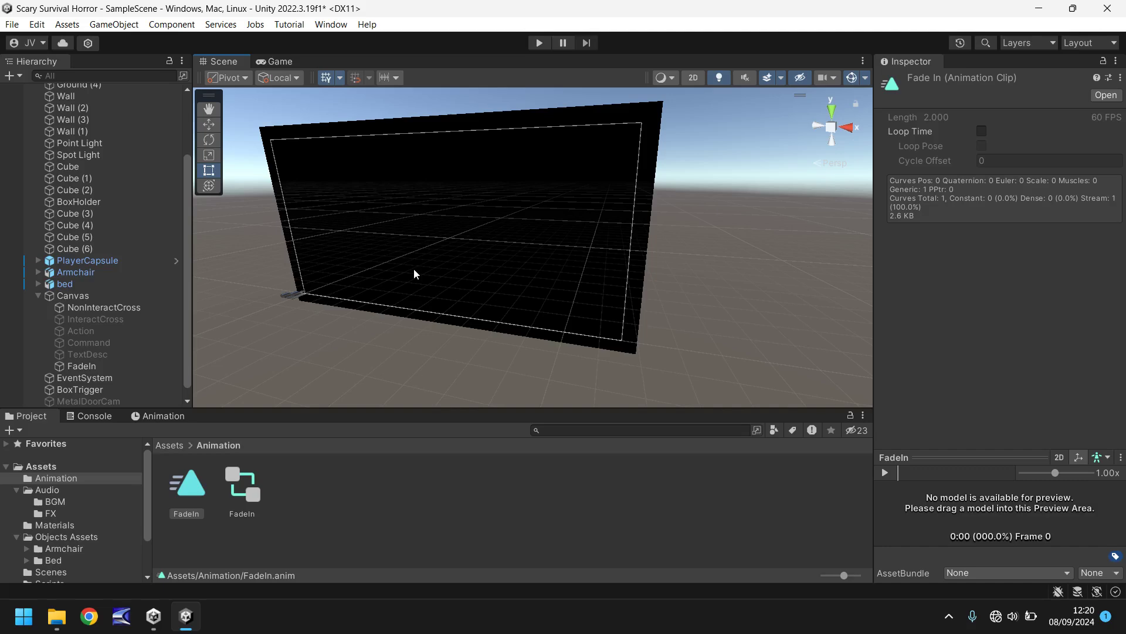
- Frame the first Cube in the Scene view and deactivate the Canvas object to clear the black image from view
double_click(68, 166)
scroll(556, 207, "down", 10)
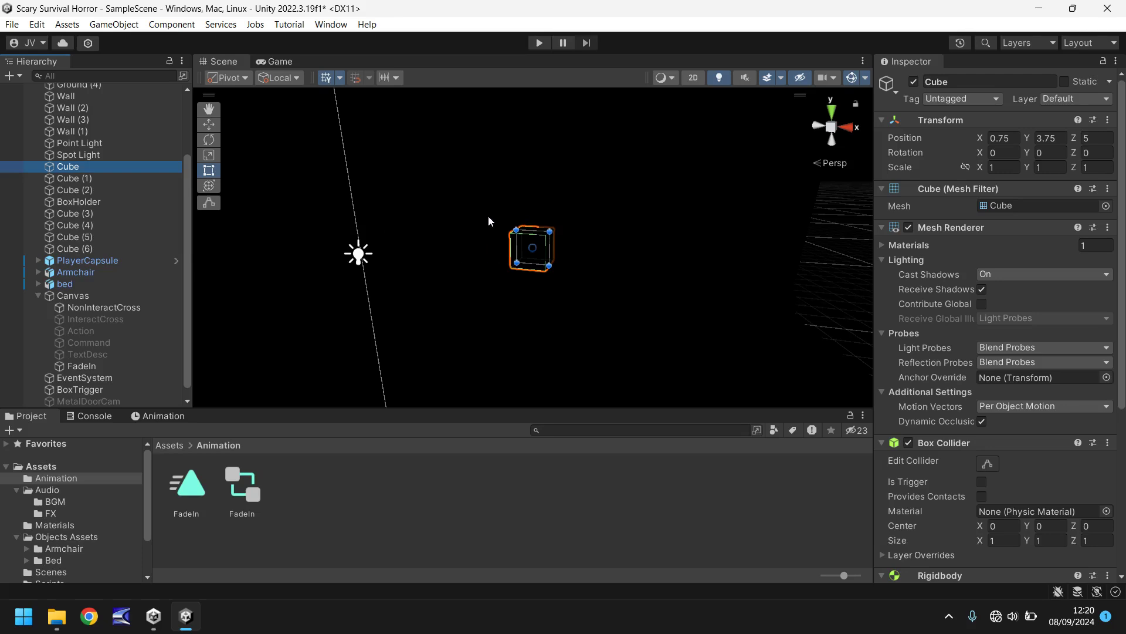
scroll(445, 226, "down", 3)
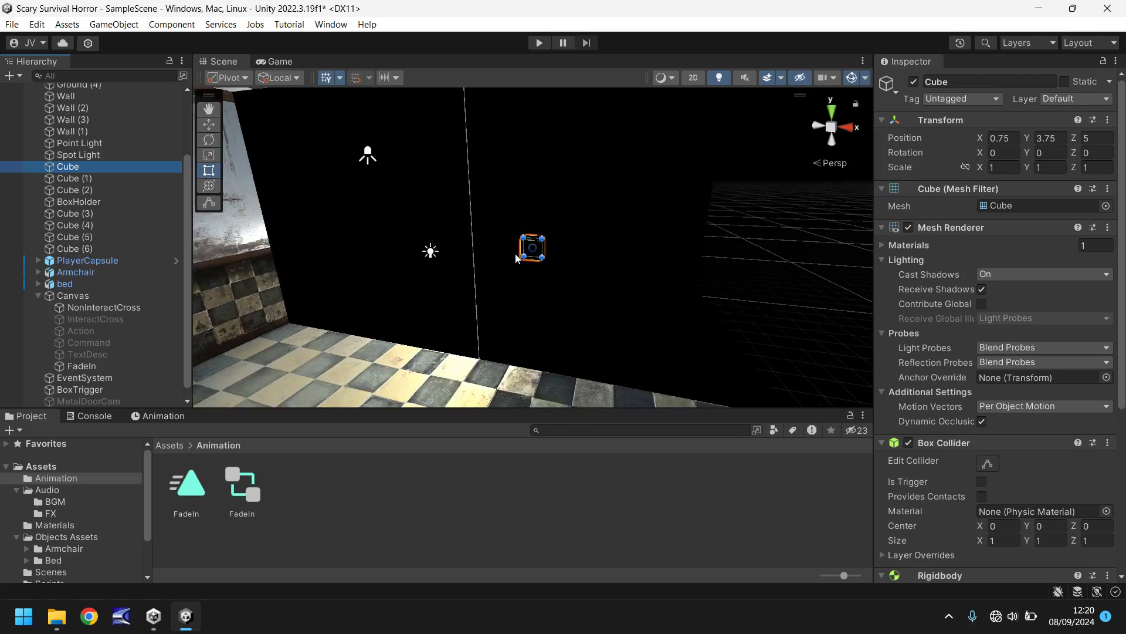
left_click(72, 296)
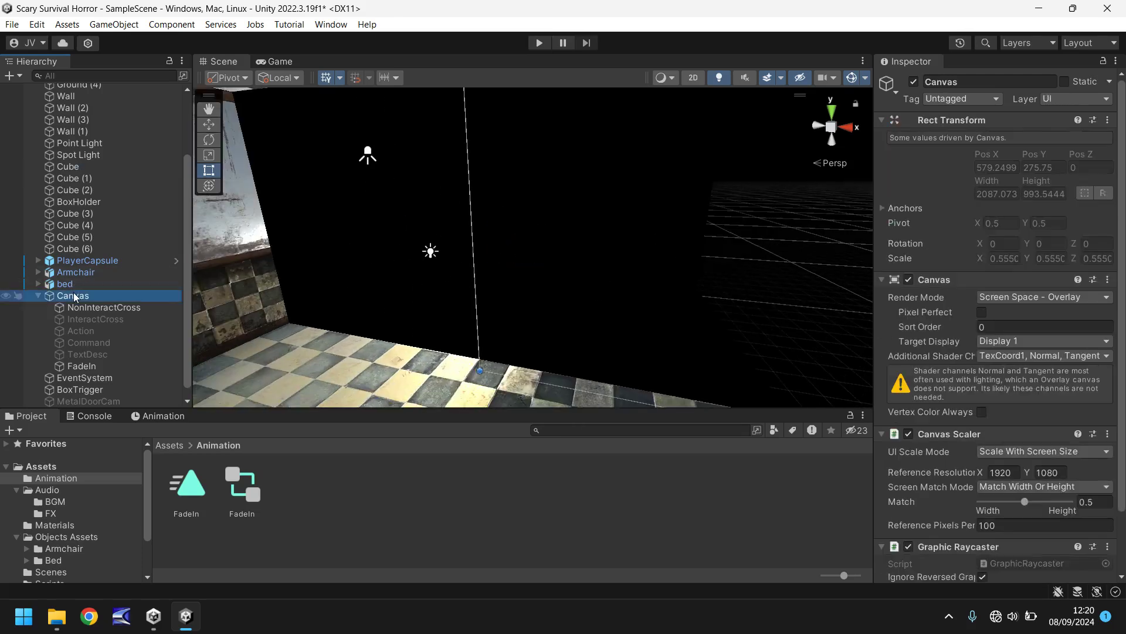
left_click(915, 82)
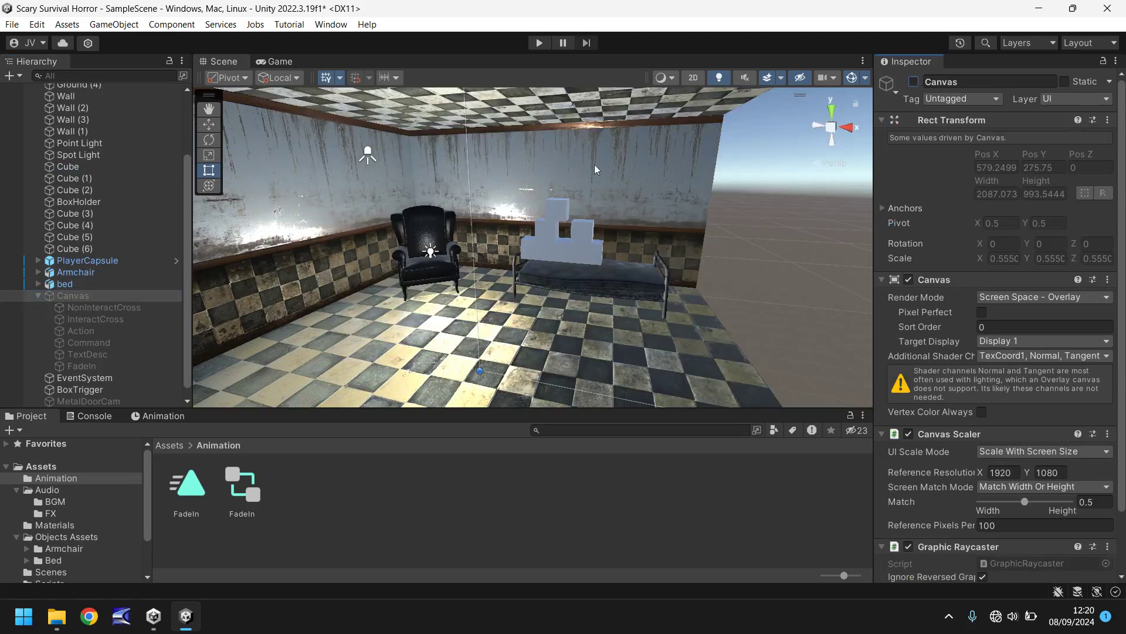
- Inspect the room from inside and above with the Move tool active, examining its walls and the open side beside the bed
left_click(323, 260)
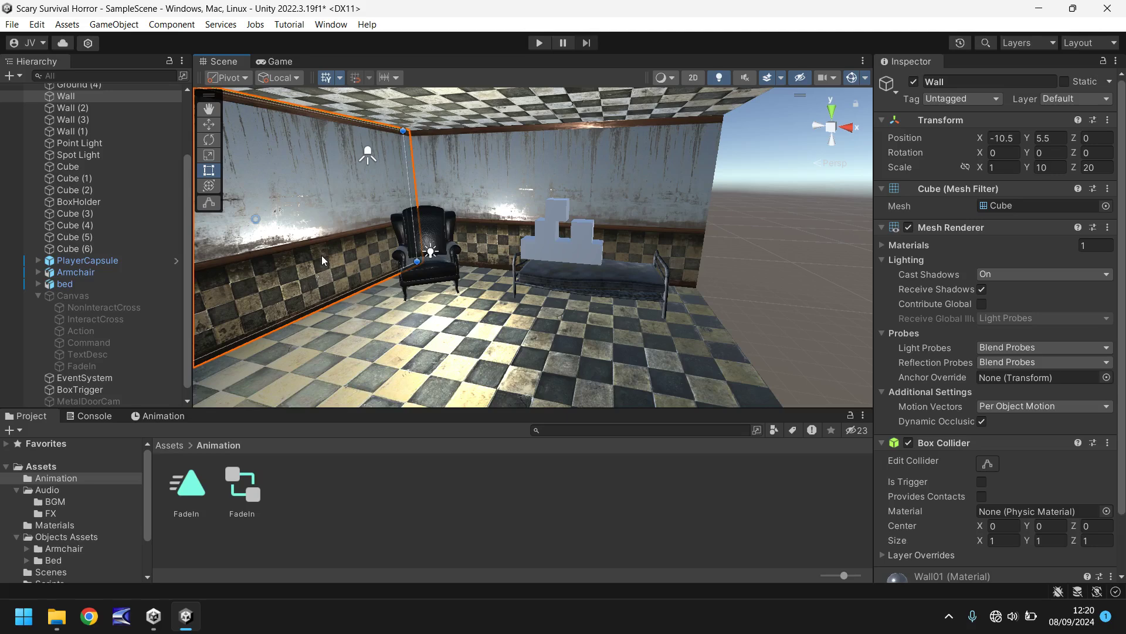
left_click(208, 124)
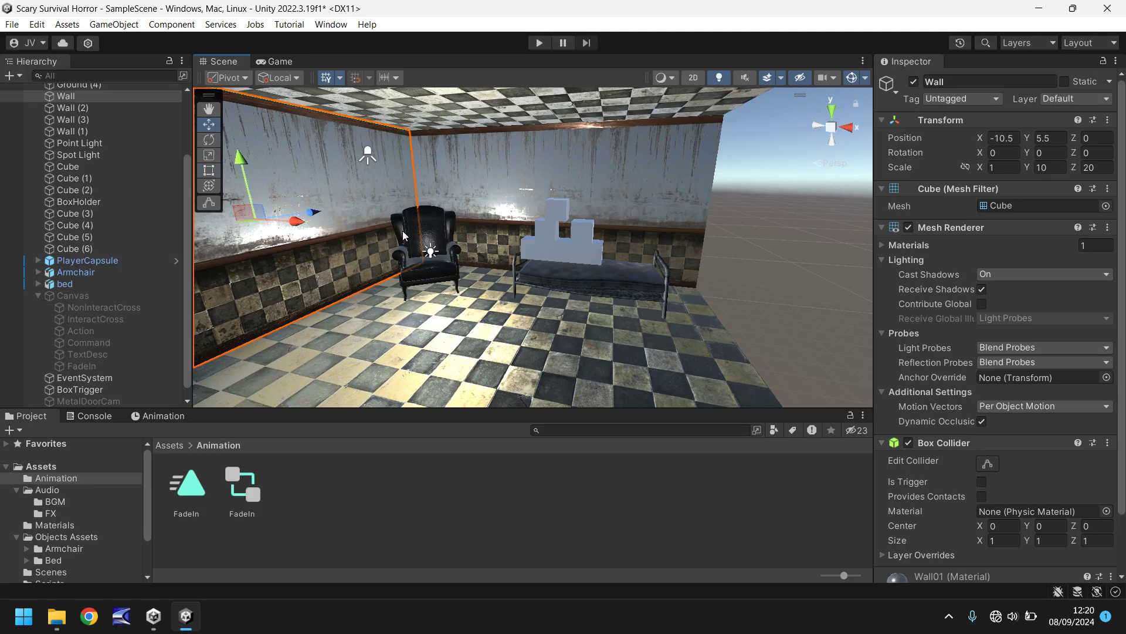
right_click_drag(575, 220, 666, 240)
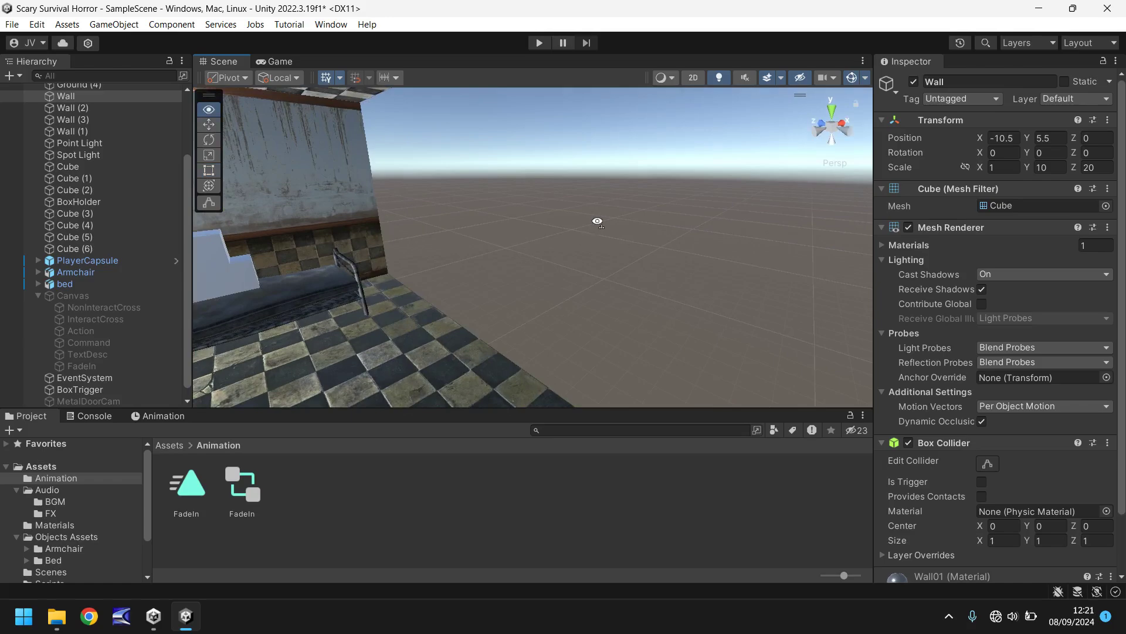
key("f")
right_click_drag(164, 247, 894, 237)
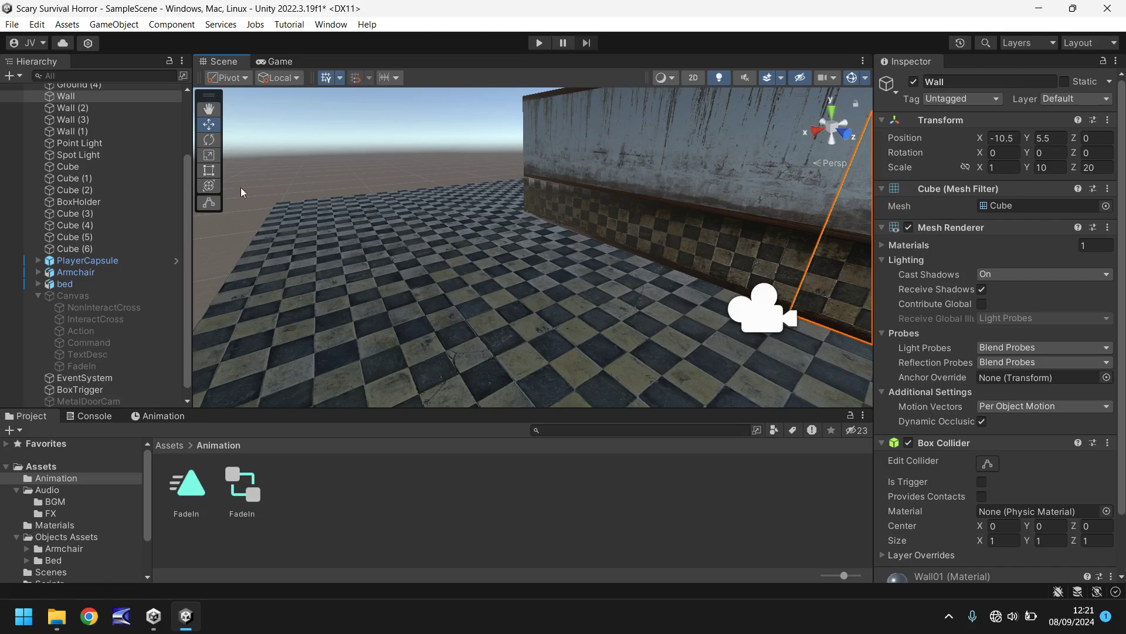
key("f")
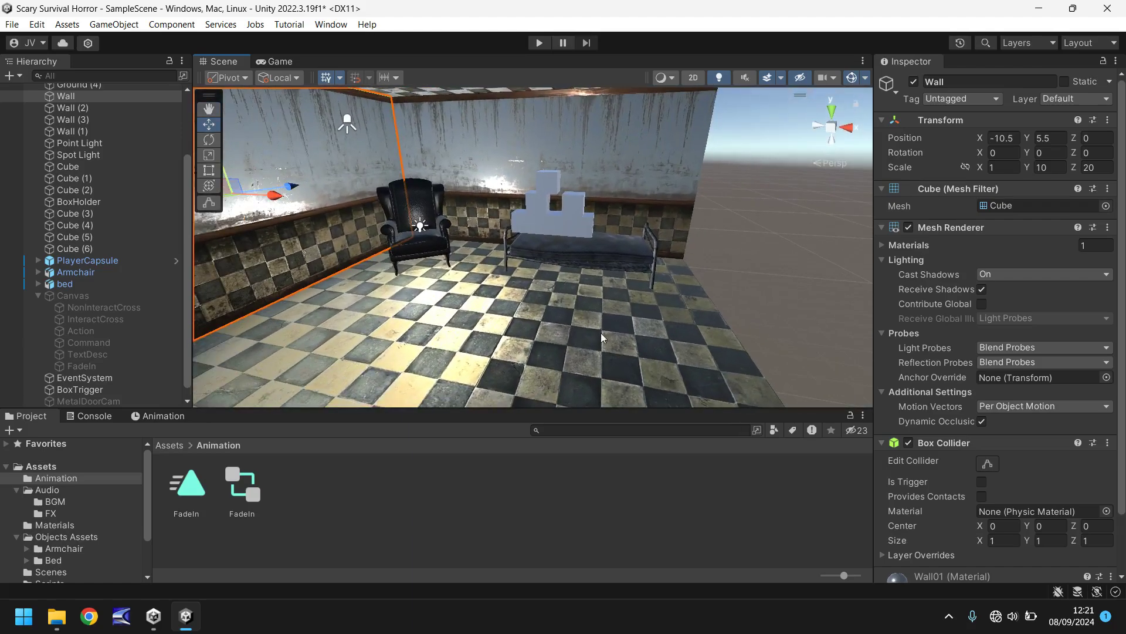
scroll(513, 275, "down", 8)
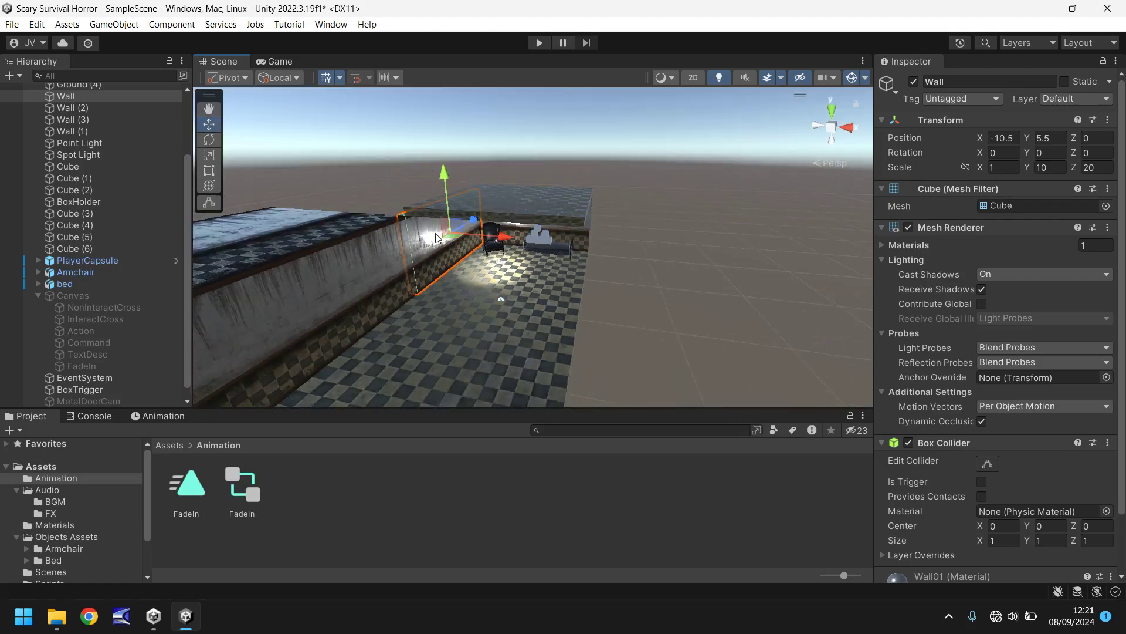
right_click_drag(386, 180, 393, 226)
left_click_drag(393, 226, 396, 233, "alt")
scroll(421, 237, "up", 7)
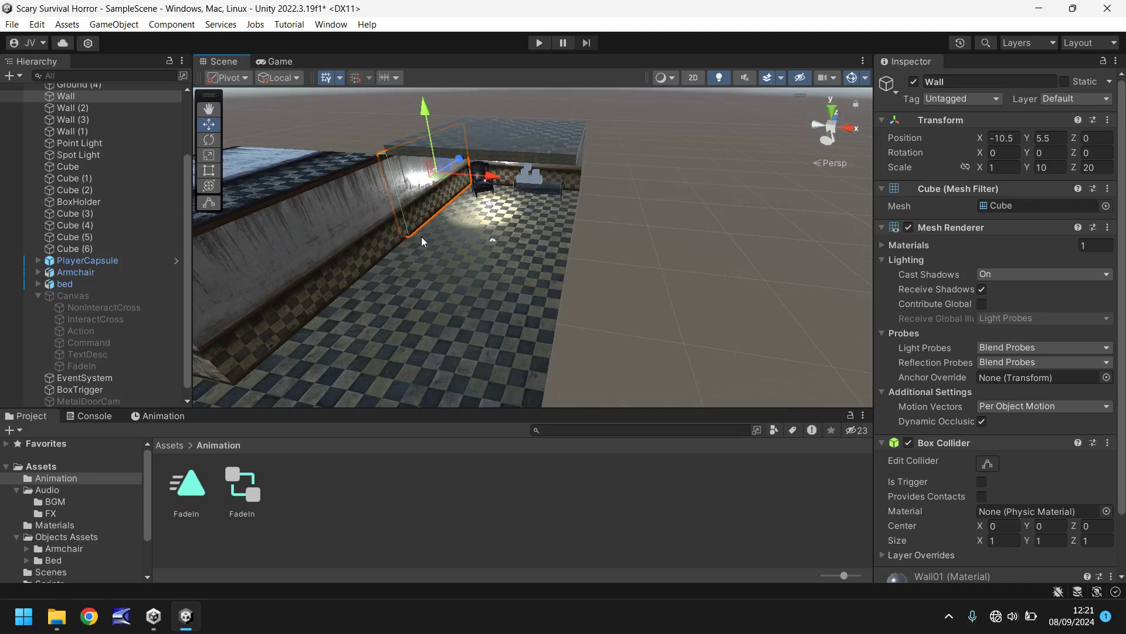
middle_click_drag(443, 242, 511, 268)
right_click_drag(496, 325, 552, 265)
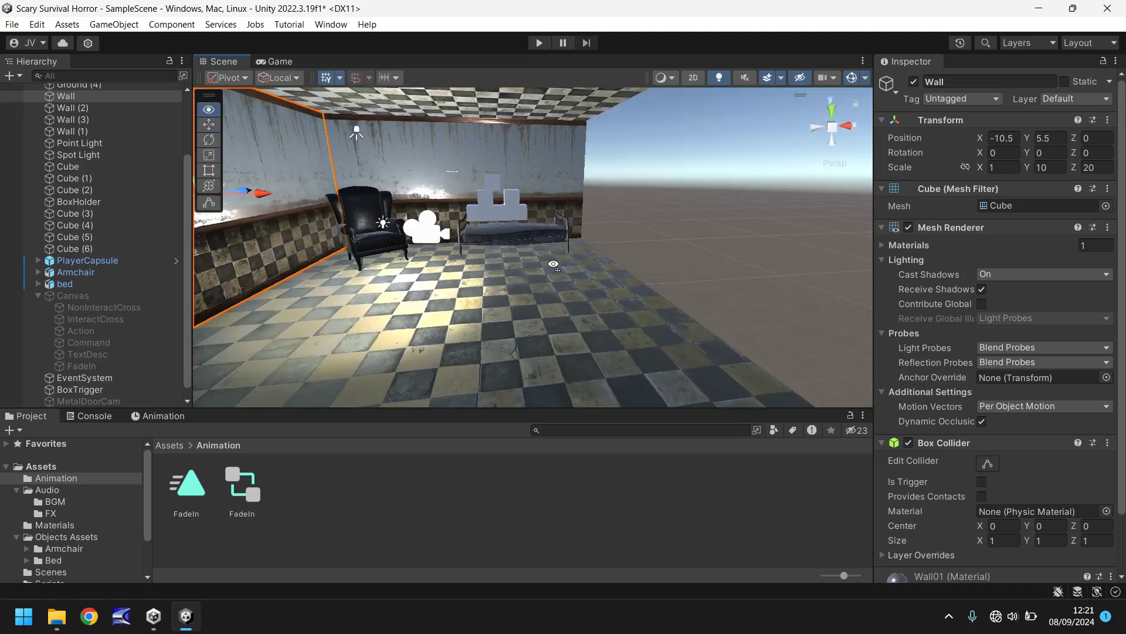
right_click_drag(737, 213, 778, 200)
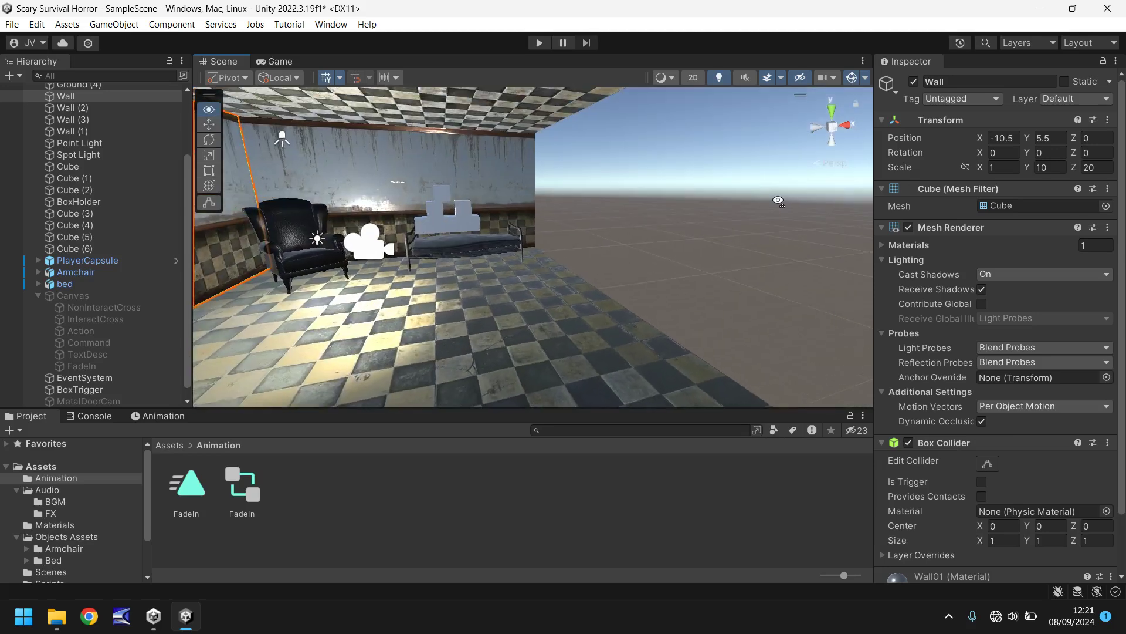
right_click_drag(623, 197, 701, 197)
- Duplicate the wall behind the bed, shift the copy towards the room's open side and set its Y rotation to 0
left_click(409, 180)
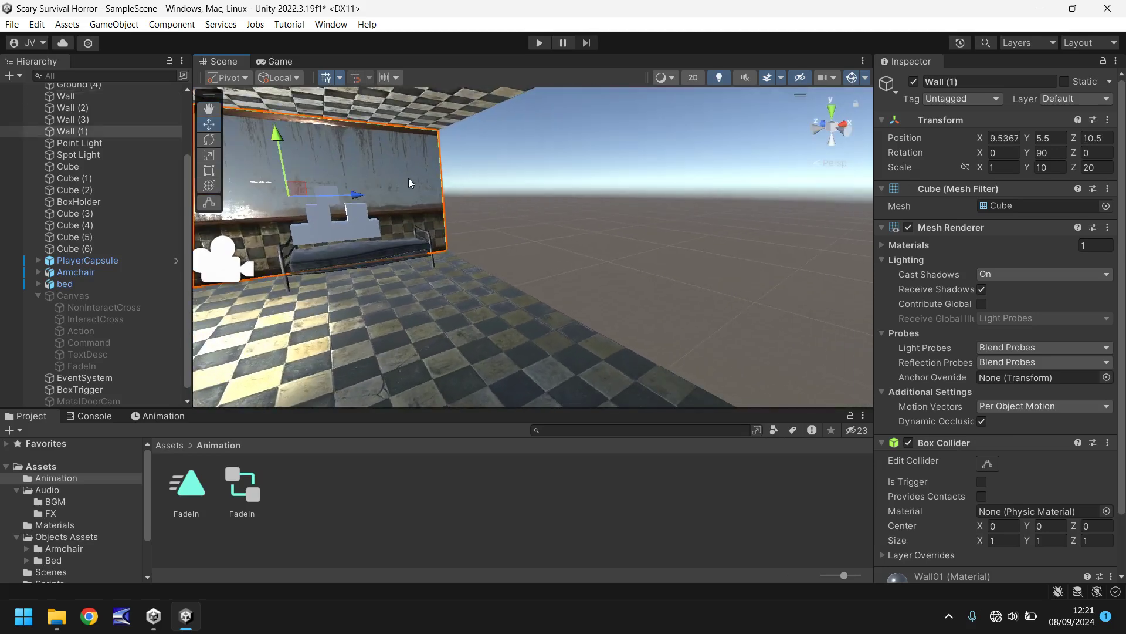
key("ctrl+d")
left_click_drag(355, 194, 567, 192)
left_click_drag(1049, 154, 888, 156)
type("0")
- Move the wall copy along the floor's open edge to X 10.5 and Z about -0.25
left_click_drag(571, 190, 497, 205)
scroll(549, 216, "up", 6)
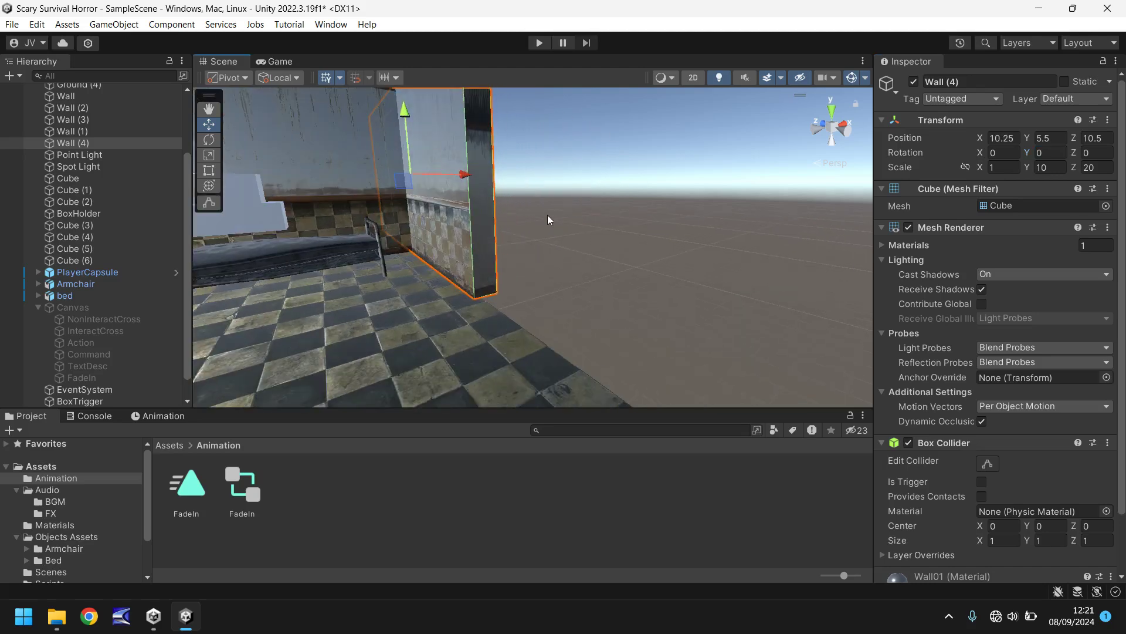
right_click_drag(290, 212, 235, 276)
middle_click_drag(349, 196, 413, 255)
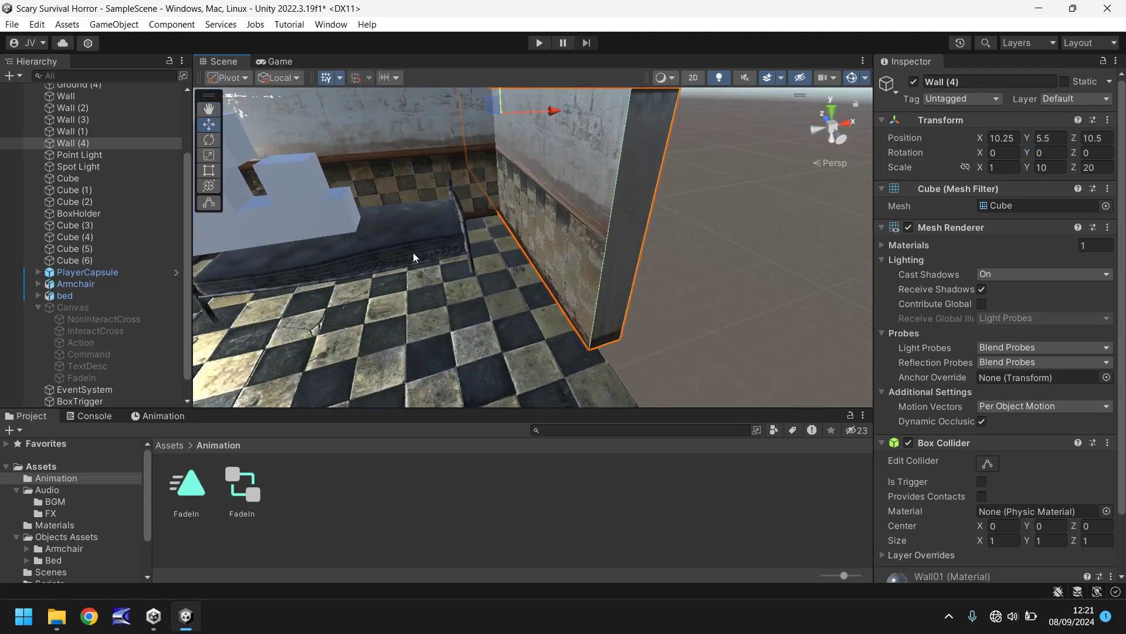
left_click_drag(552, 120, 556, 118)
right_click_drag(332, 154, 406, 197)
scroll(434, 212, "down", 6)
middle_click_drag(438, 213, 494, 139)
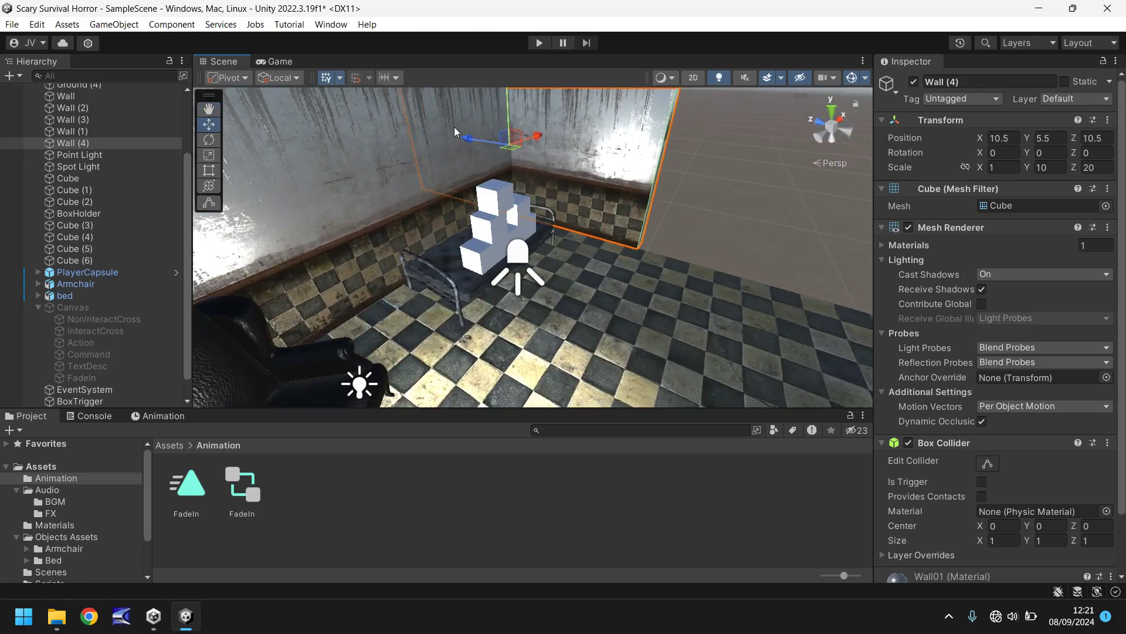
left_click_drag(460, 135, 574, 160)
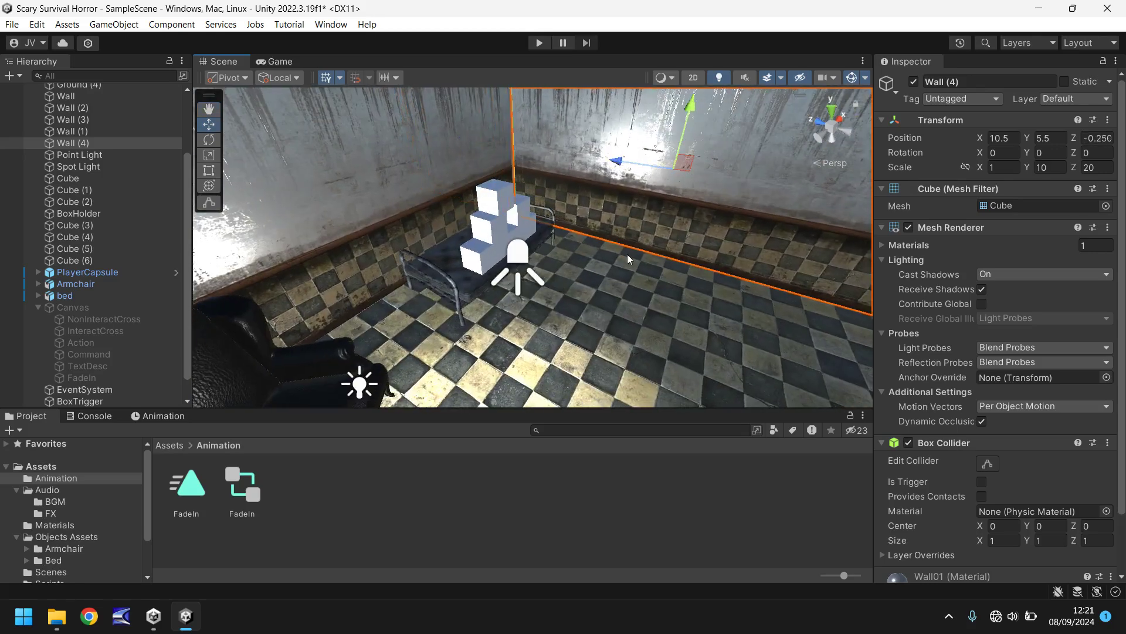
- Fine-adjust the new wall's Z position to line up with the Ground tile's edge, and check its alignment from outside the room
left_click(638, 293)
left_click(680, 188)
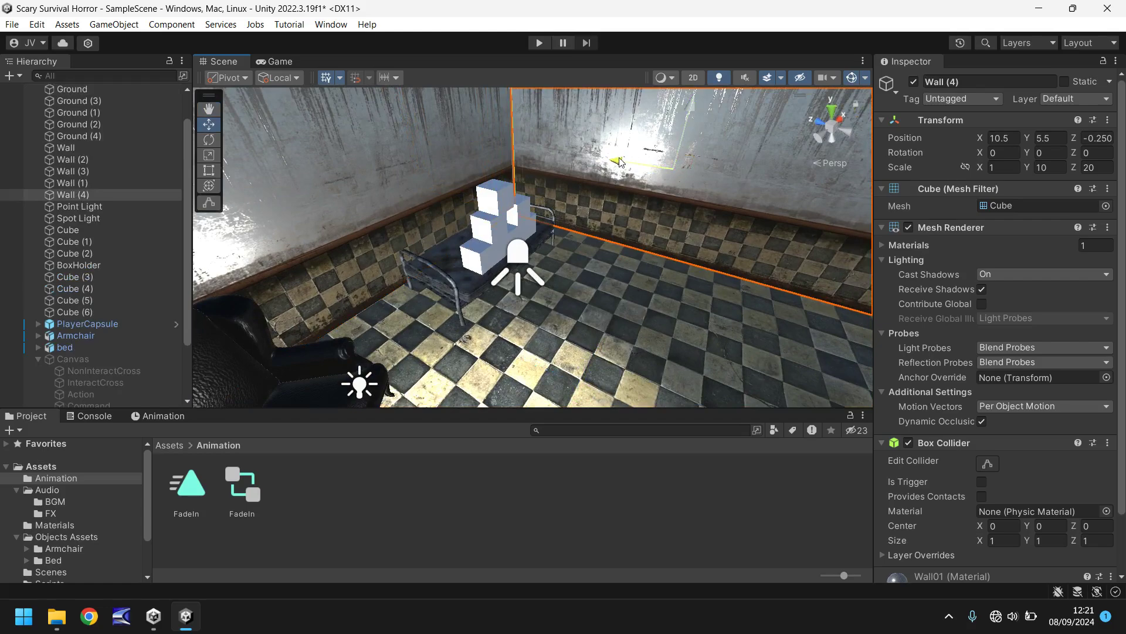
left_click(641, 302)
key("f")
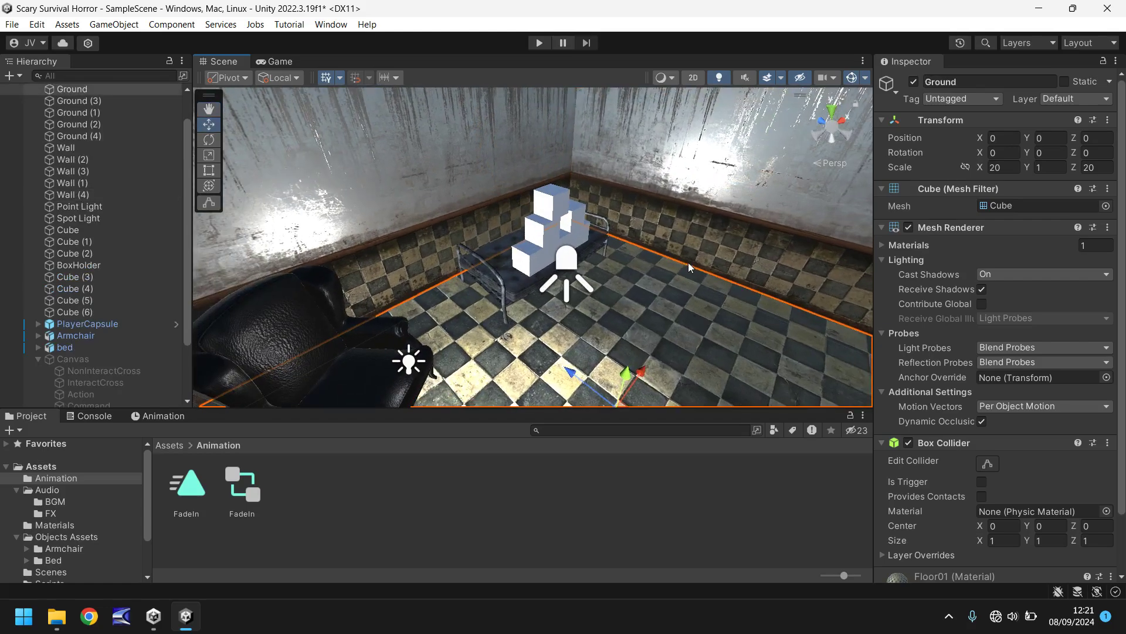
scroll(672, 262, "down", 5)
middle_click_drag(672, 262, 589, 251)
right_click_drag(588, 251, 622, 232)
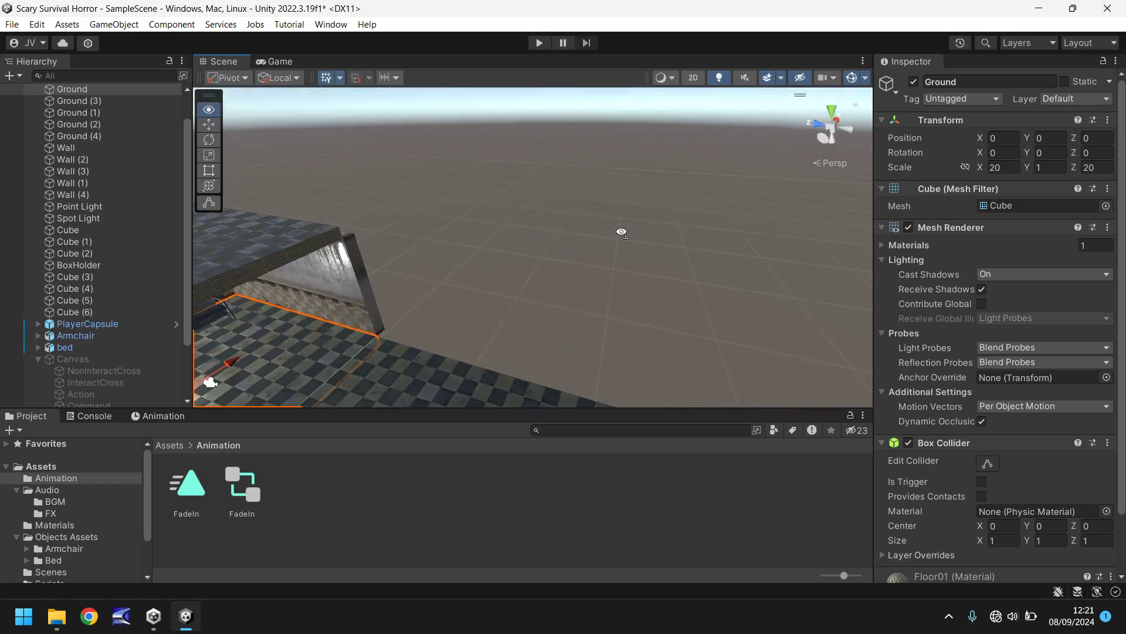
scroll(555, 299, "up", 3)
middle_click_drag(306, 300, 377, 271)
right_click_drag(637, 180, 452, 217)
scroll(568, 221, "down", 3)
- Duplicate the new wall together with the ceiling slab Ground (3), and move both copies along Z over the uncovered floor beside them
left_click(441, 205)
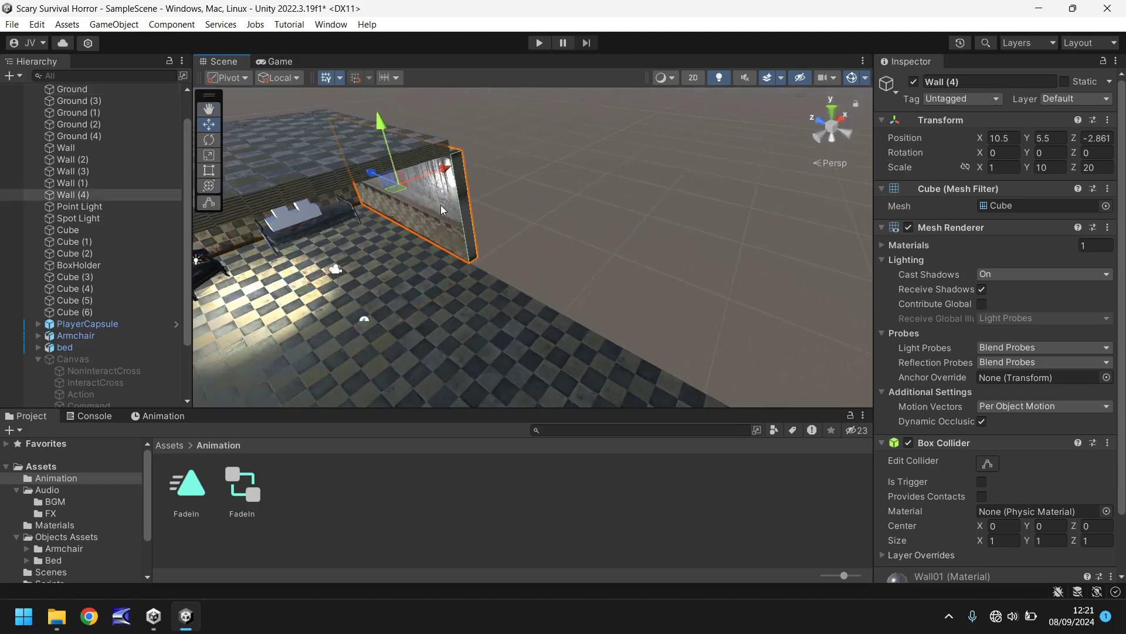
left_click(344, 159, "shift")
right_click_drag(365, 229, 410, 260)
right_click_drag(476, 282, 412, 282)
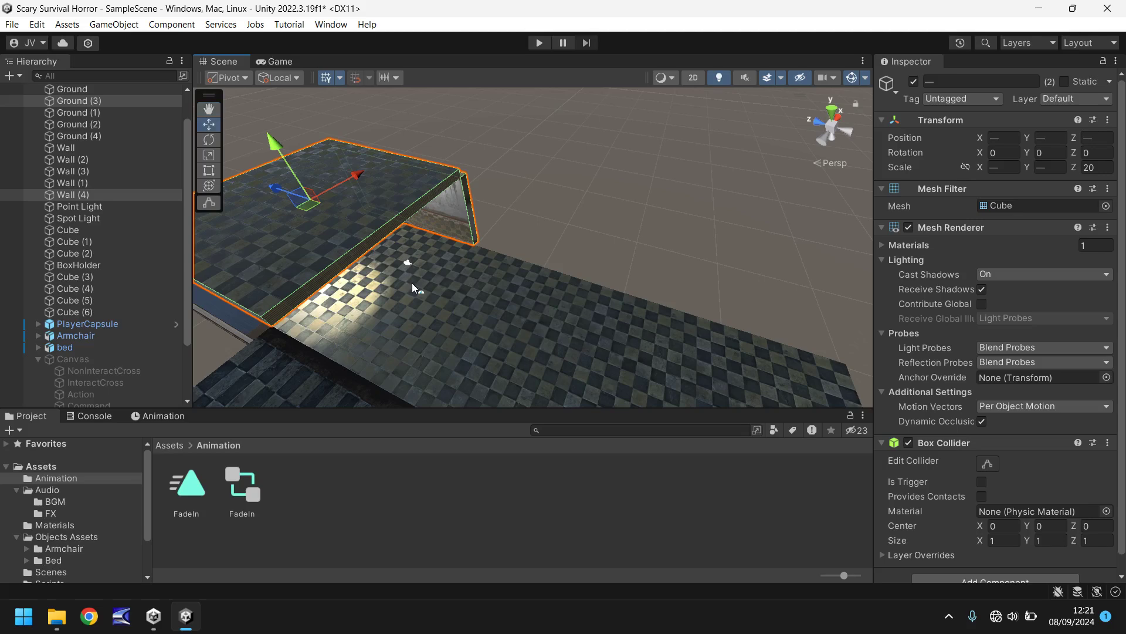
key("ctrl+d")
left_click_drag(275, 190, 434, 287)
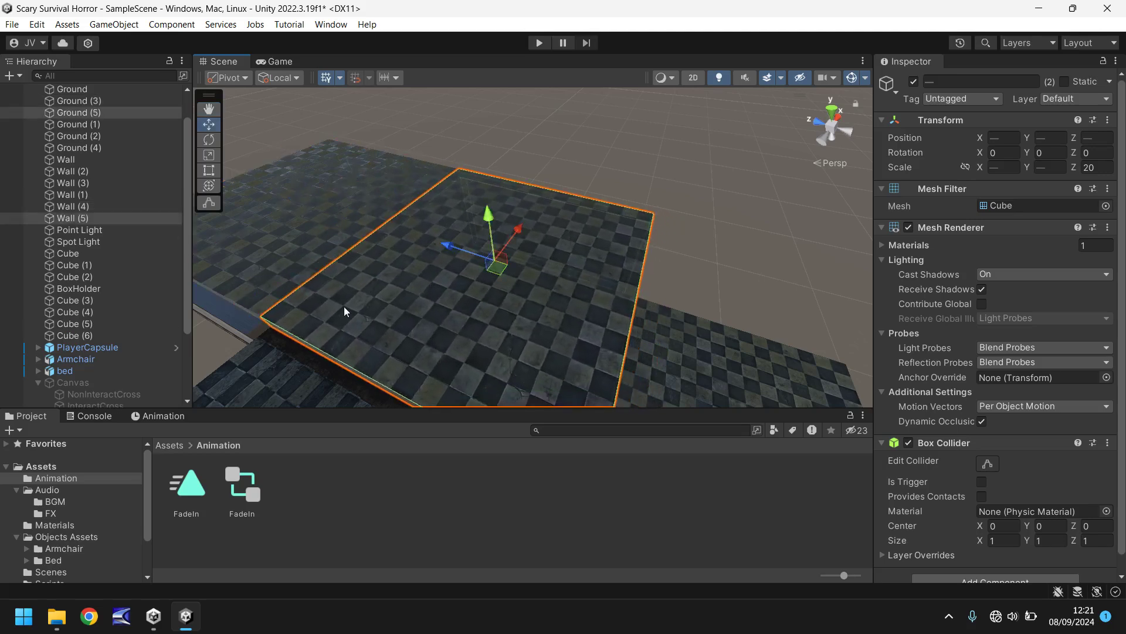
- Select the newest edge wall together with the ceiling slab joined to it, and duplicate both
right_click_drag(345, 311, 425, 352)
middle_click_drag(425, 352, 534, 317)
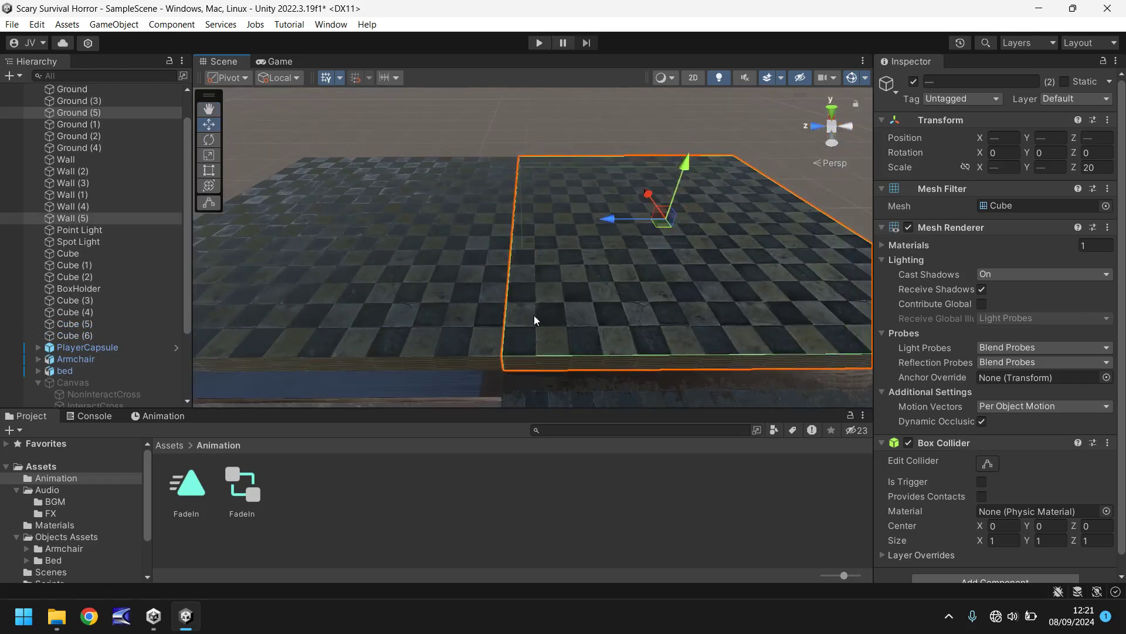
left_click(538, 129)
scroll(549, 257, "up", 6)
right_click_drag(632, 310, 441, 268)
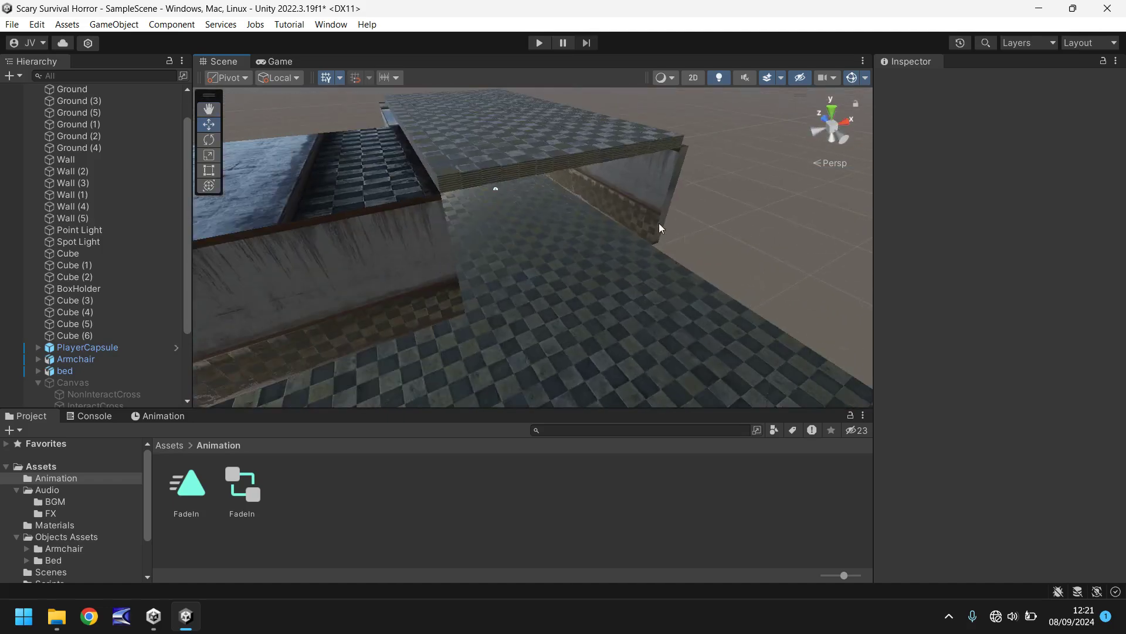
left_click(630, 199)
left_click(523, 156, "ctrl")
key("ctrl+d")
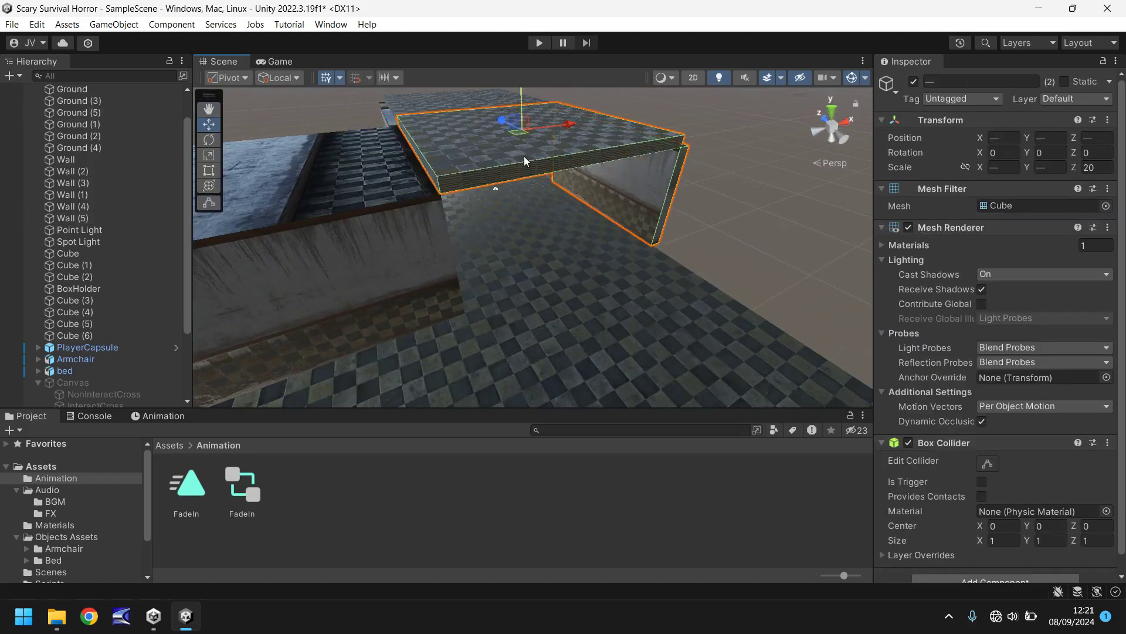
- Move the wall and ceiling copies along Z over the next uncovered floor section, with the ceiling slab at Z -40
left_click_drag(504, 129, 554, 230)
right_click_drag(555, 230, 633, 242)
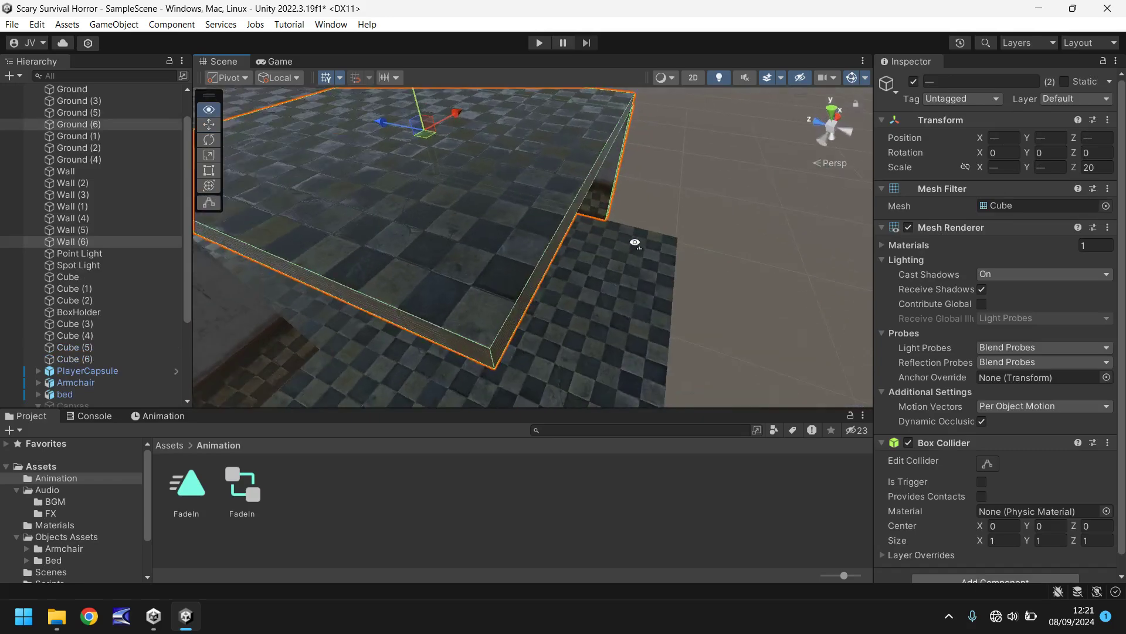
scroll(564, 263, "down", 5)
middle_click_drag(564, 262, 607, 285)
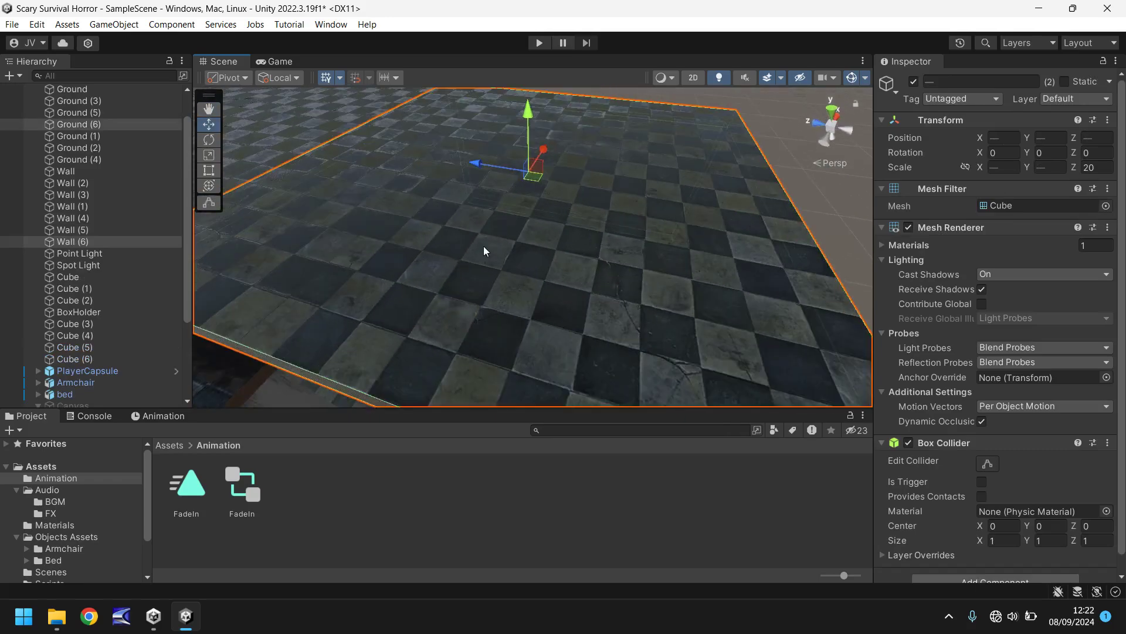
scroll(485, 251, "down", 3)
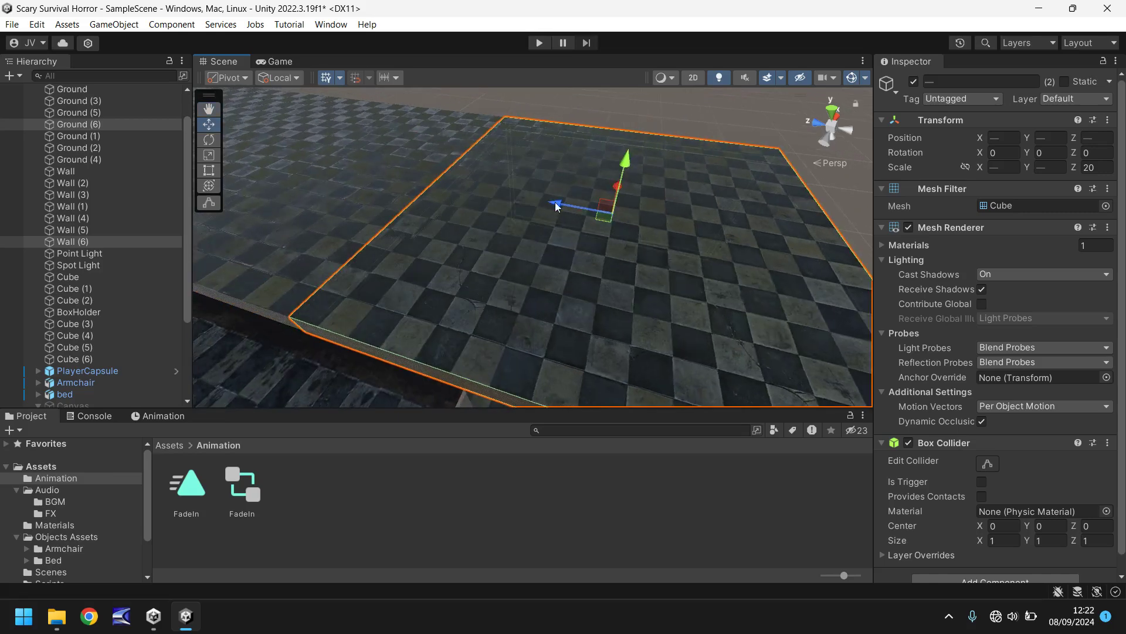
left_click_drag(555, 202, 687, 245)
right_click_drag(664, 219, 545, 313)
middle_click_drag(544, 313, 539, 223)
scroll(518, 245, "down", 5)
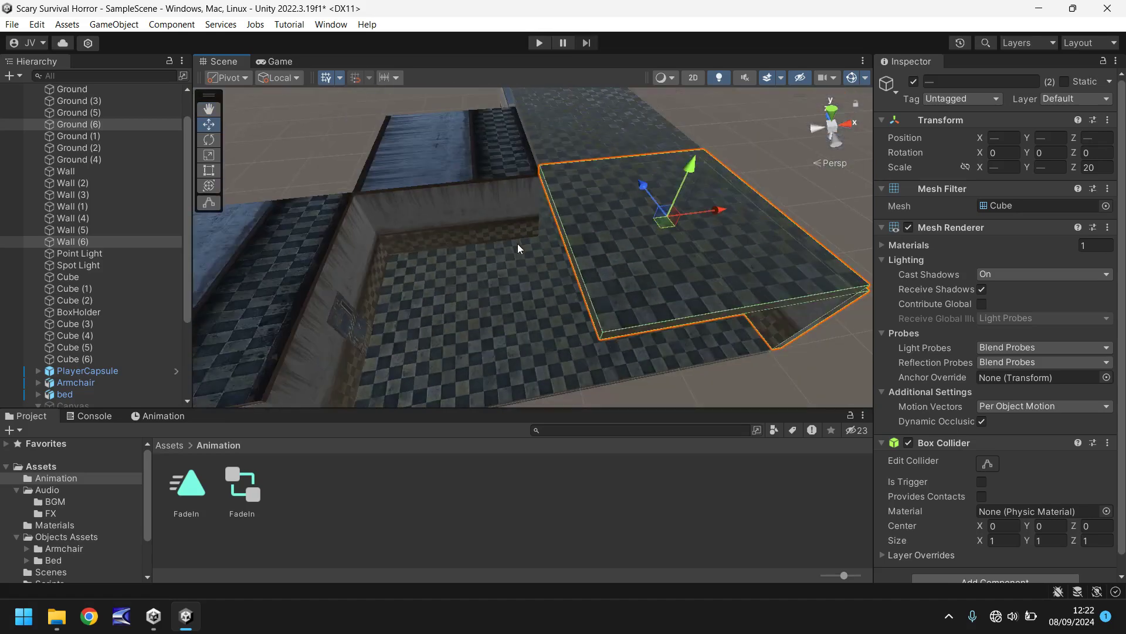
- Duplicate the ceiling slab Ground (6) and move the copy along X to -20 over the open floor beside it
left_click(653, 264)
key("ctrl+d")
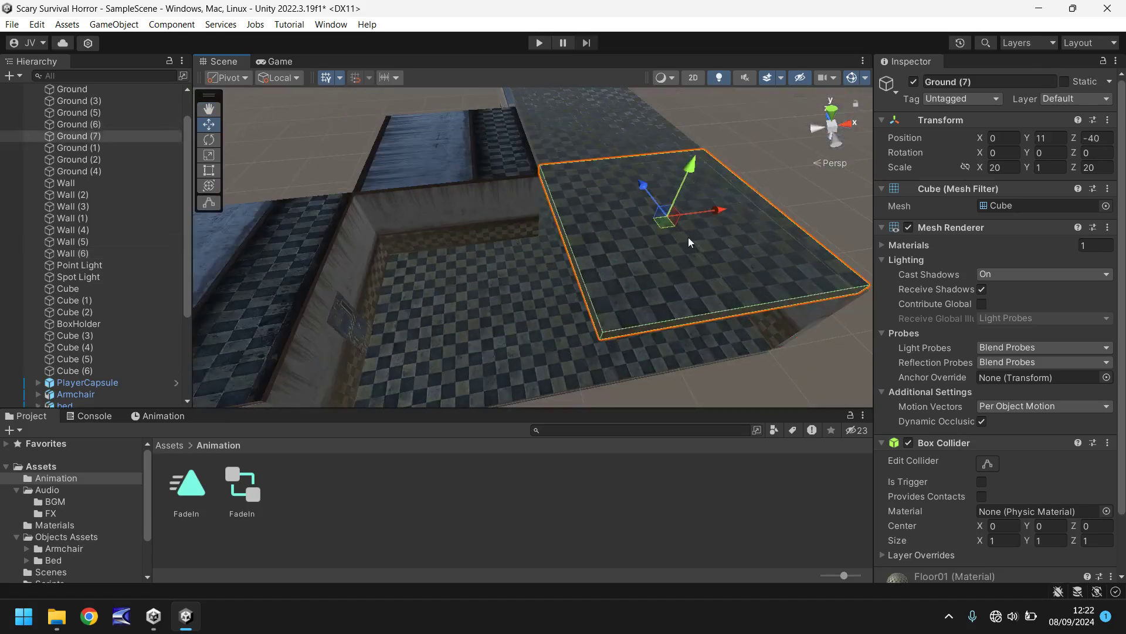
left_click_drag(721, 214, 504, 257)
scroll(698, 294, "up", 4)
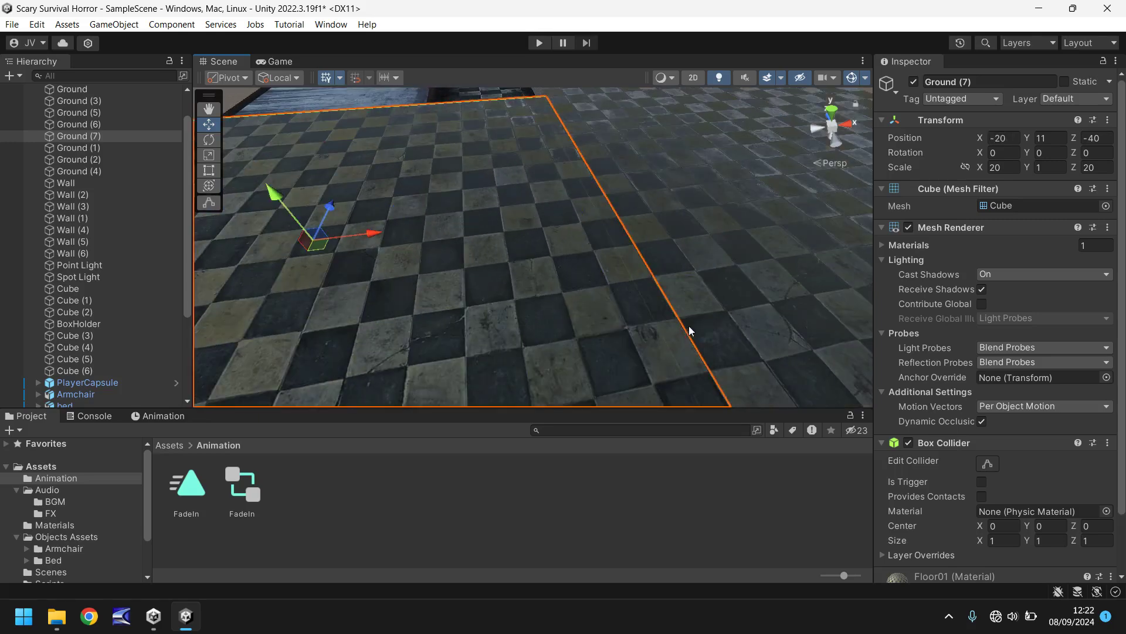
right_click_drag(691, 328, 561, 259)
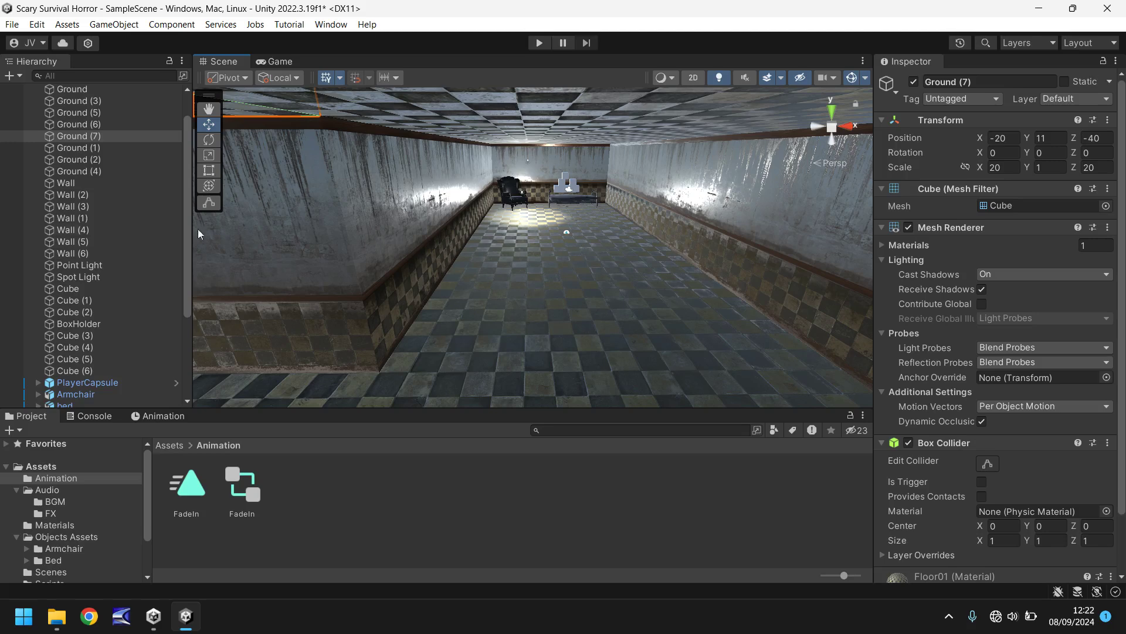
- Set the Skybox Material to None in the Environment lighting settings, and close the Lighting window
scroll(169, 219, "up", 3)
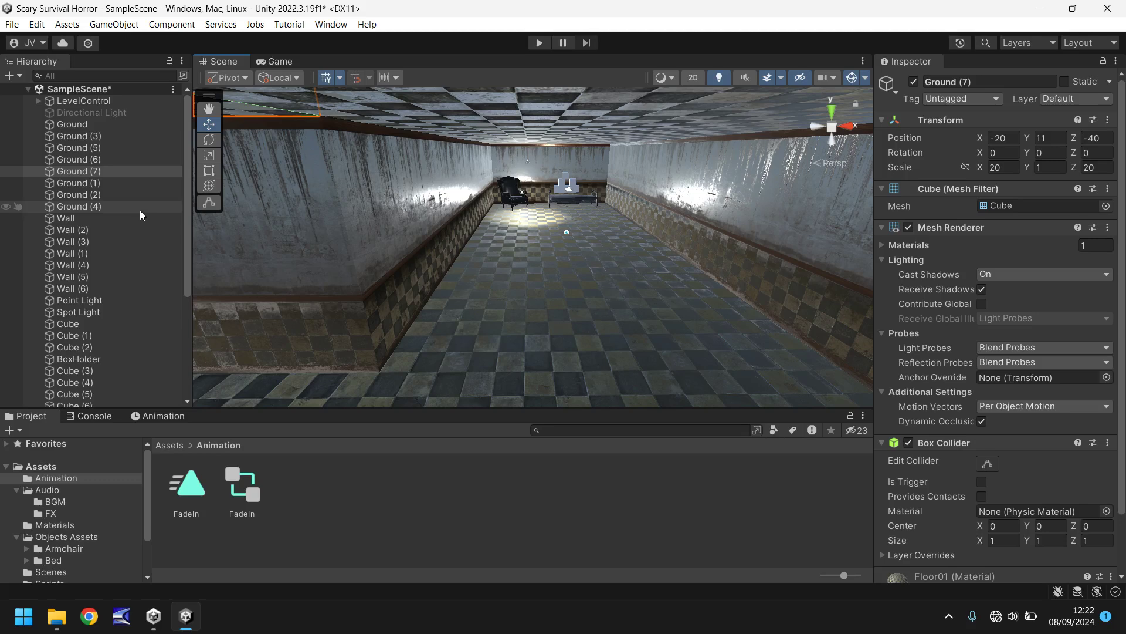
left_click(328, 25)
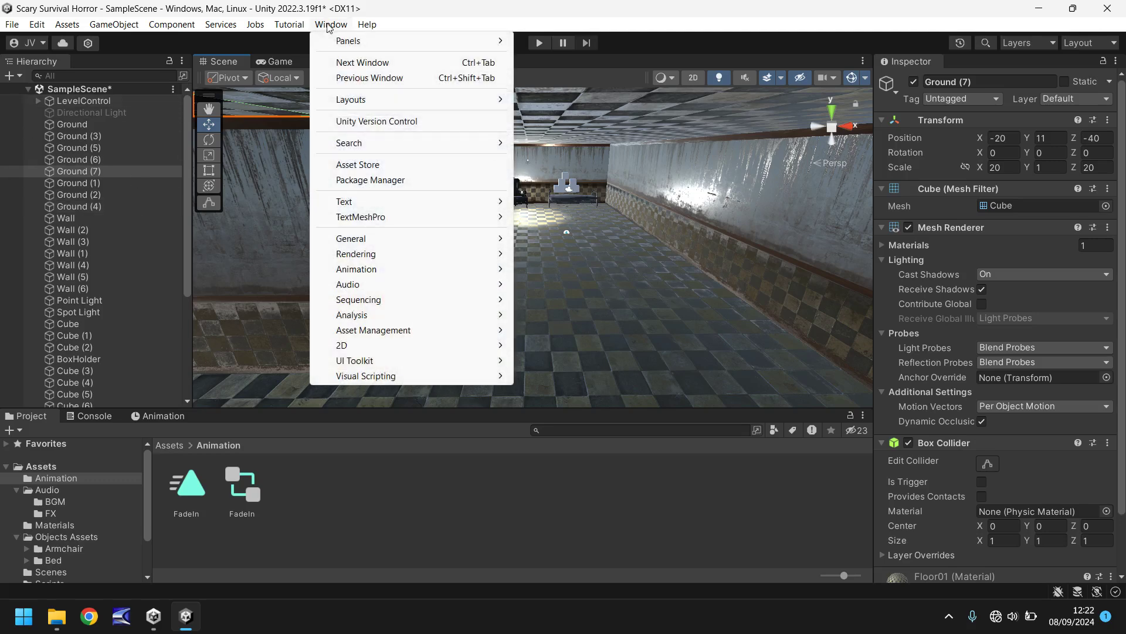
mouse_move(455, 254)
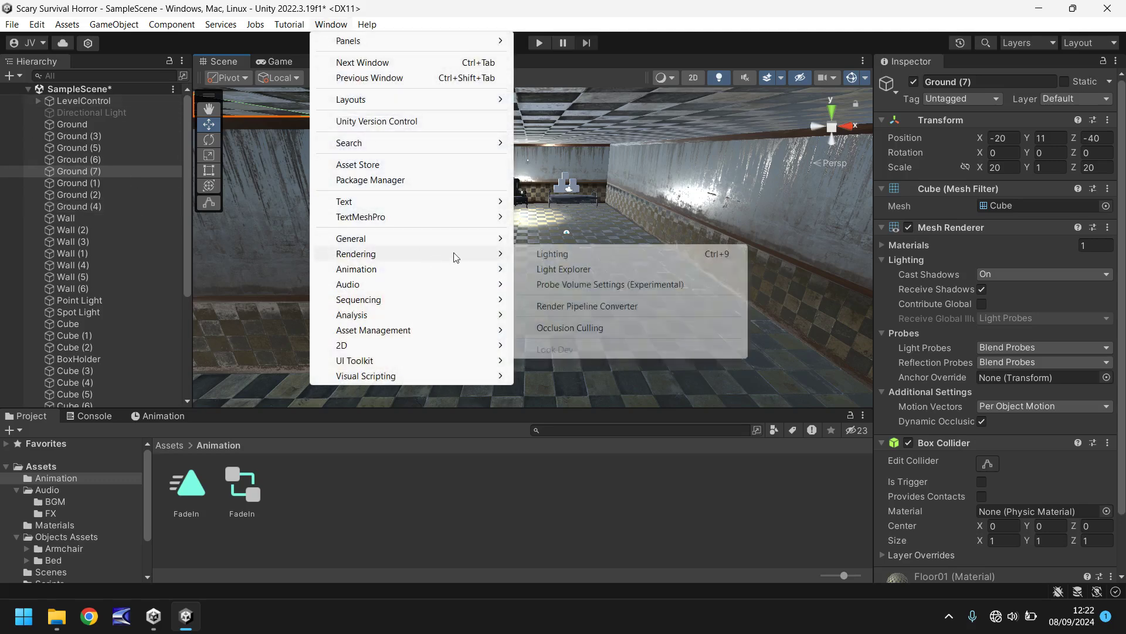
left_click(552, 254)
left_click(734, 156)
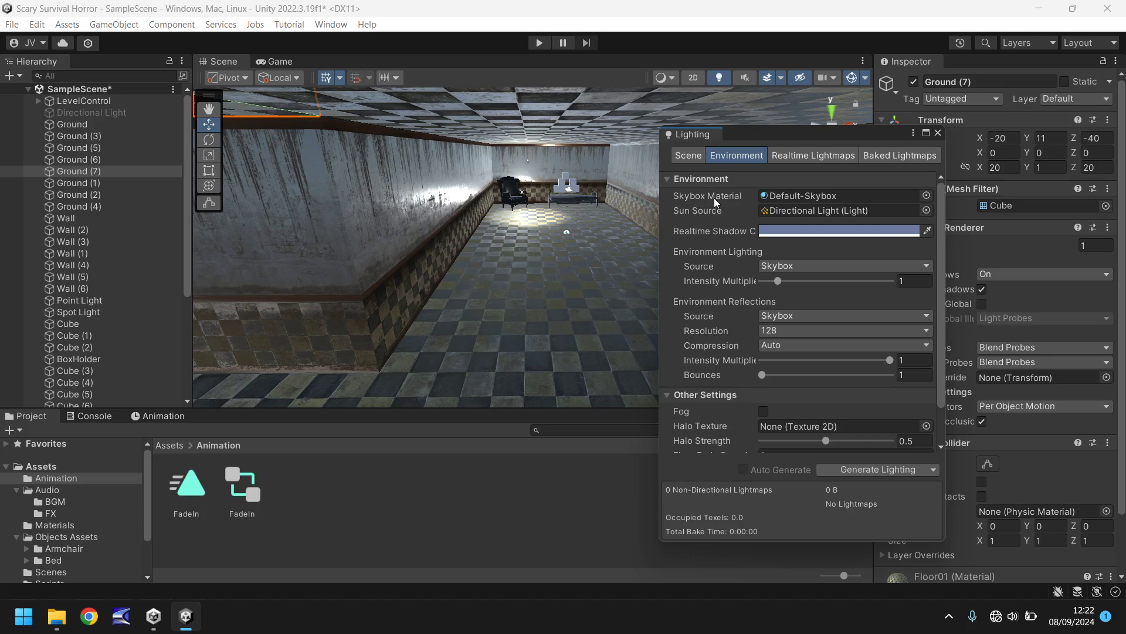
middle_click_drag(471, 170, 487, 311)
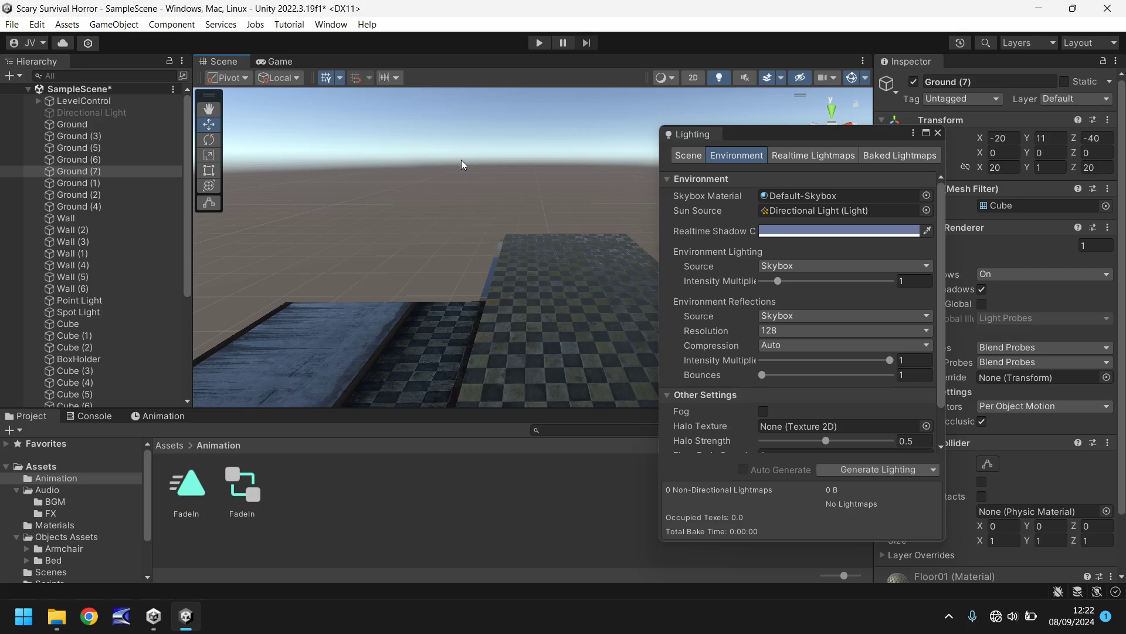
left_click(926, 196)
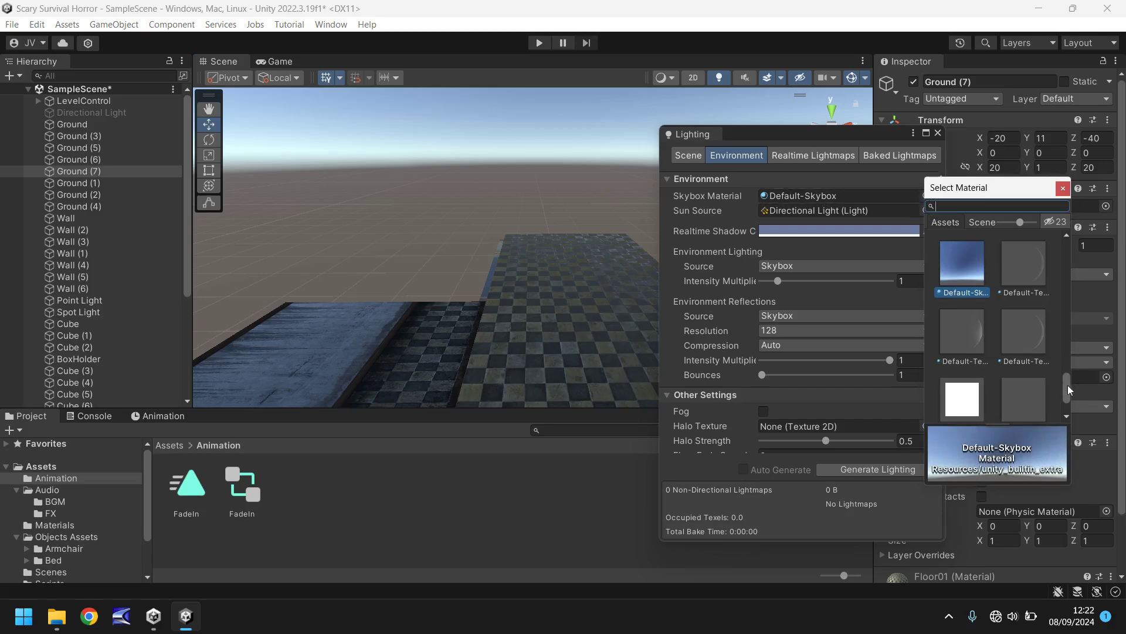
left_click_drag(1068, 385, 1064, 244)
left_click(960, 256)
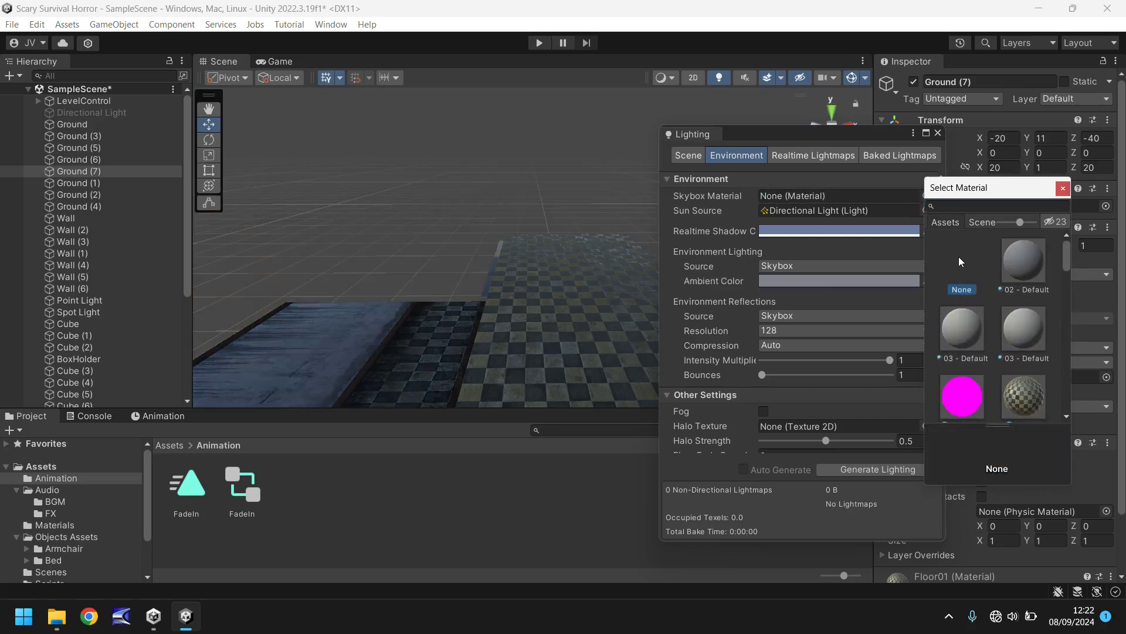
left_click(1063, 188)
left_click(939, 133)
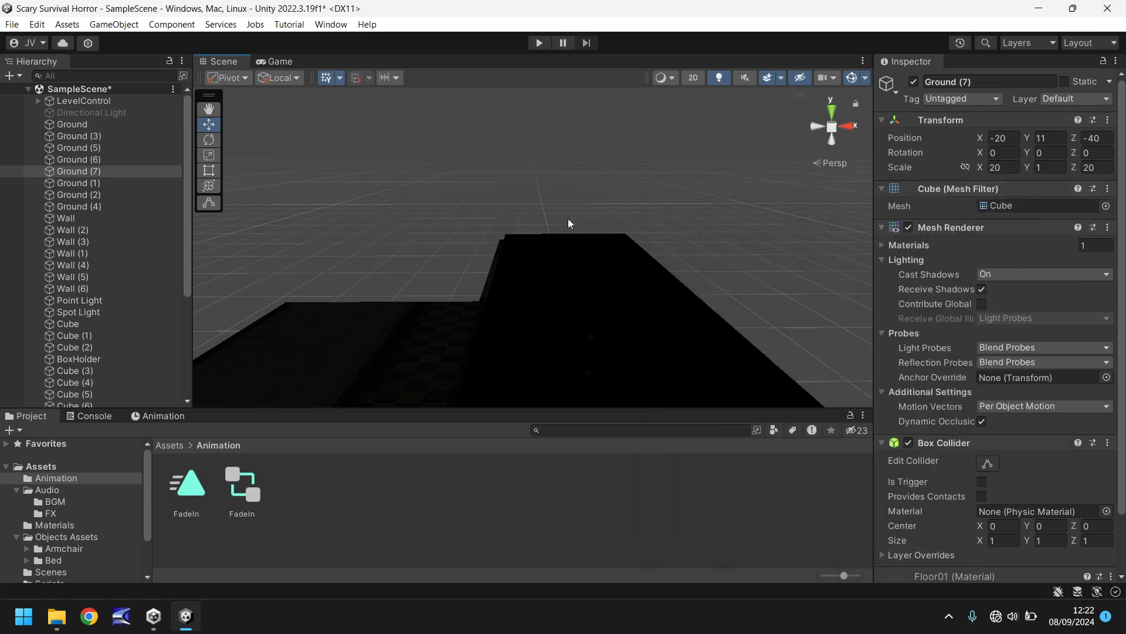
- Examine the room's lighting without the skybox around the armchair and bed, in both the Scene and Game views
middle_click_drag(562, 250, 554, 145)
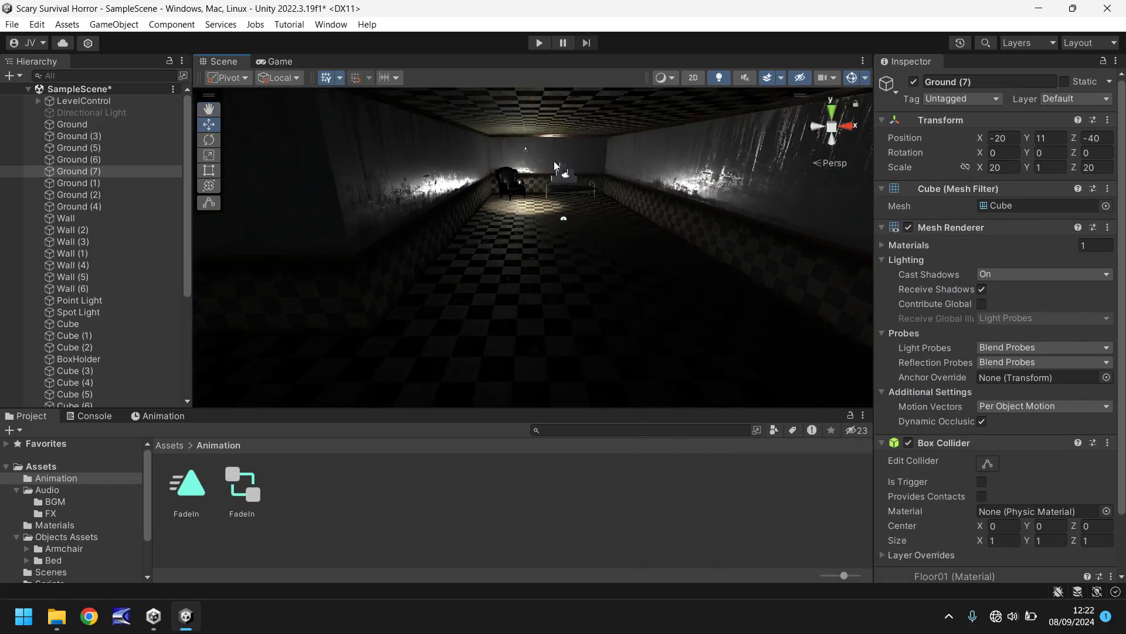
scroll(552, 164, "up", 4)
middle_click_drag(536, 189, 529, 230)
right_click_drag(529, 228, 468, 250)
middle_click_drag(587, 204, 552, 230)
scroll(624, 249, "up", 4)
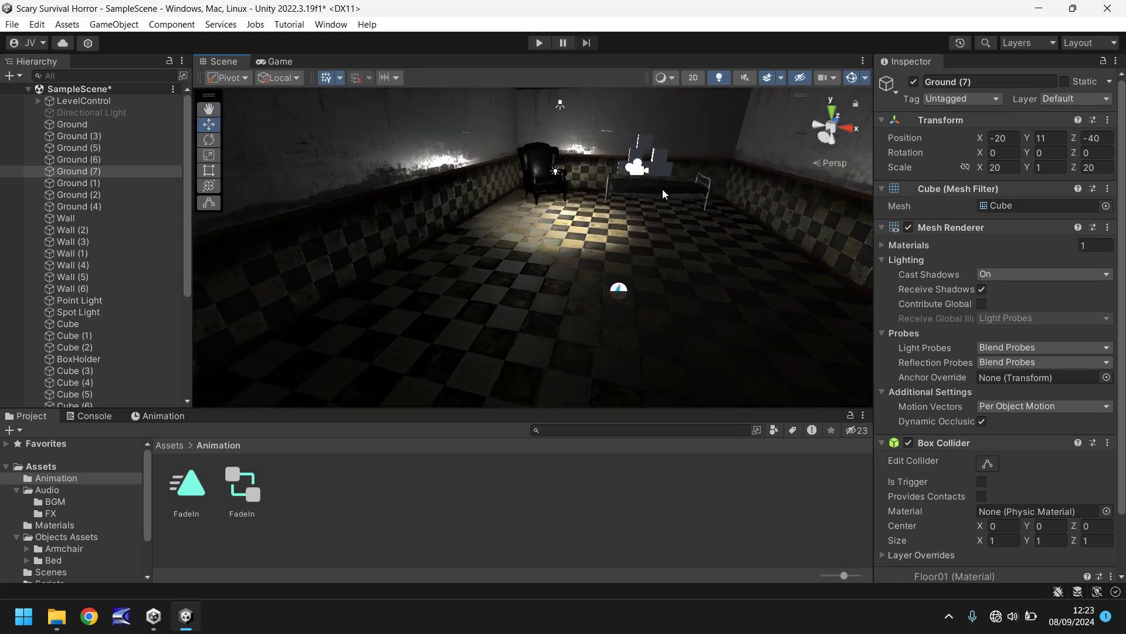
left_click(278, 63)
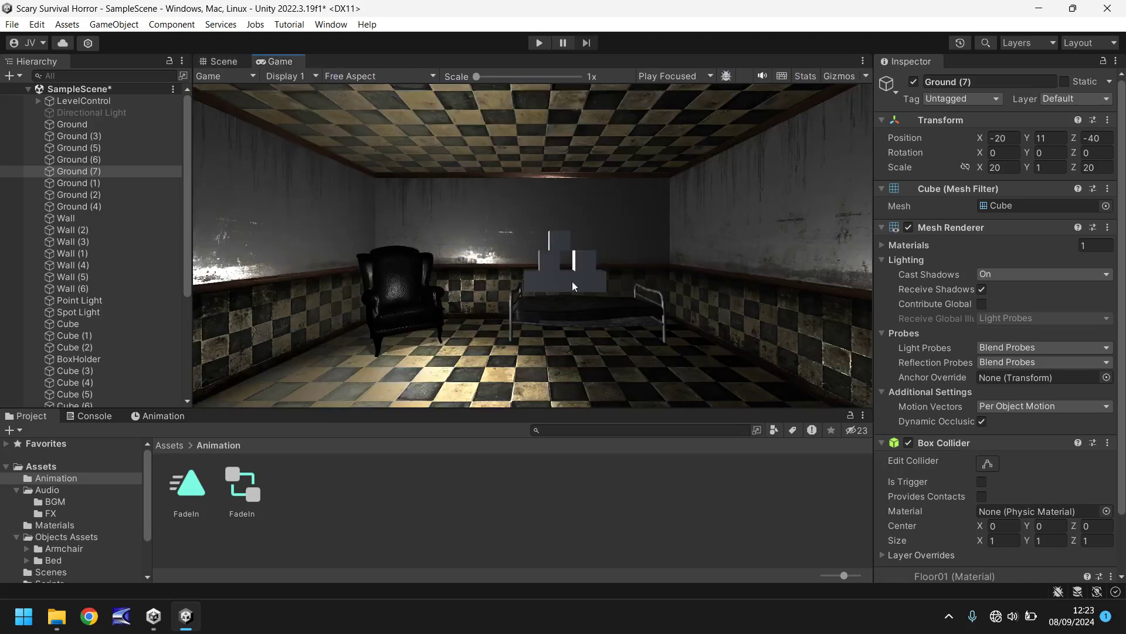
left_click(220, 64)
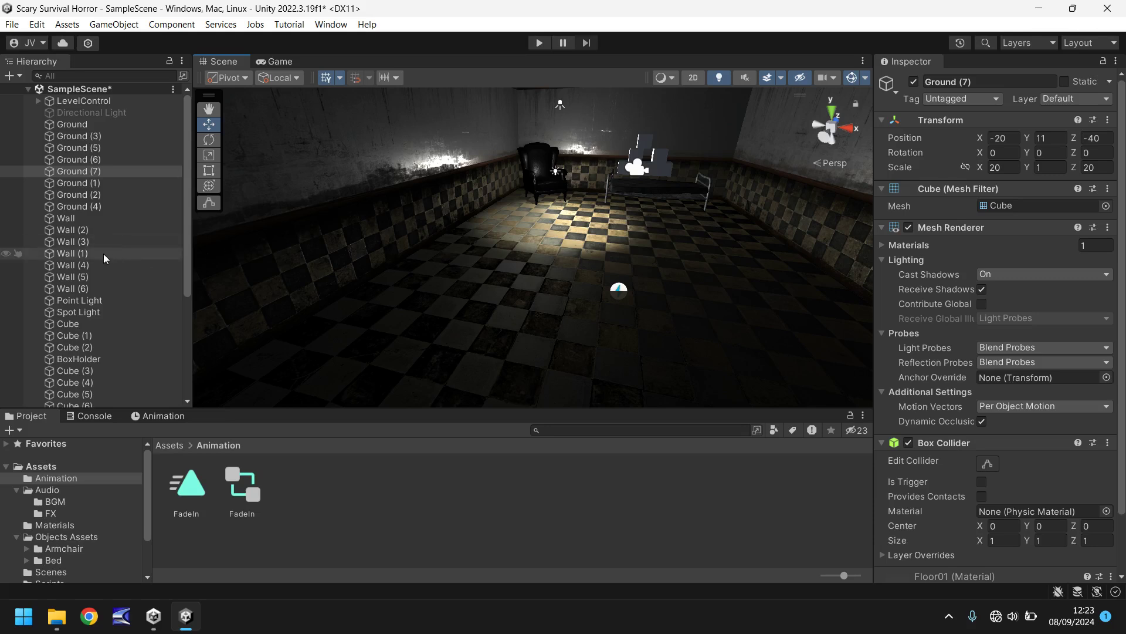
- Deactivate the Point Light and check the room lit only by the Spot Light
scroll(101, 318, "down", 2)
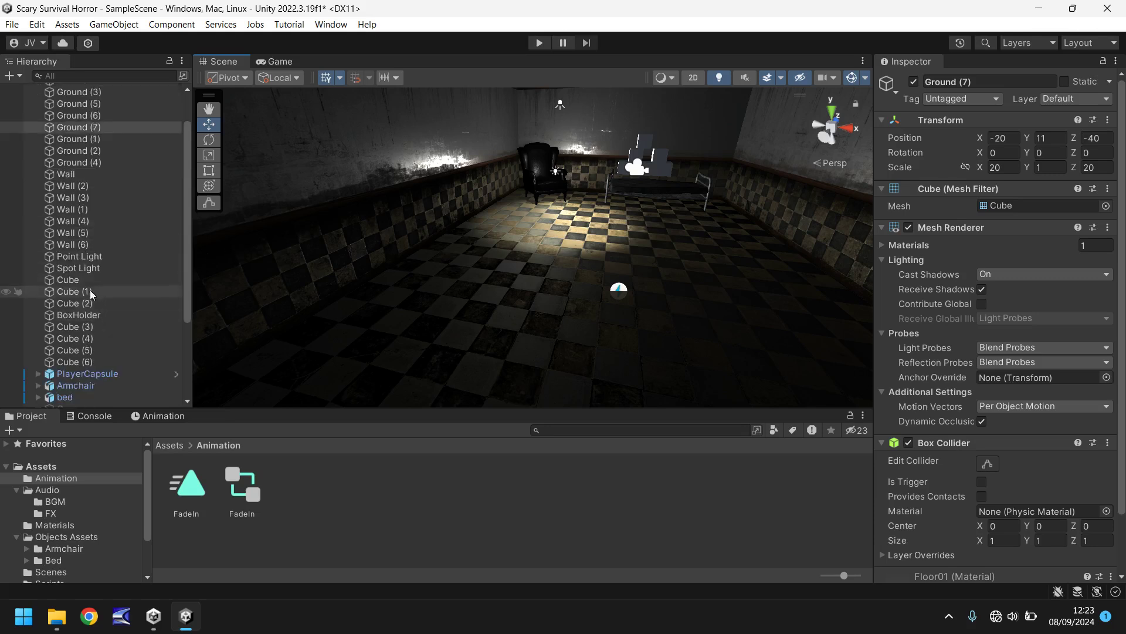
left_click(73, 257)
left_click(914, 82)
right_click_drag(693, 190, 553, 198)
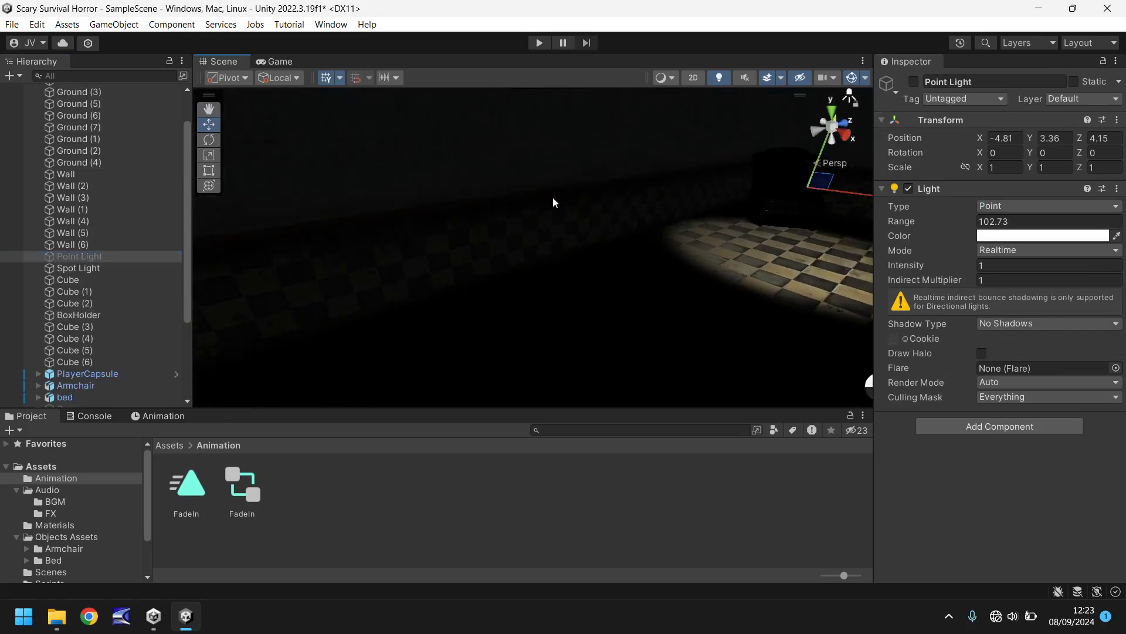
middle_click_drag(649, 242, 498, 261)
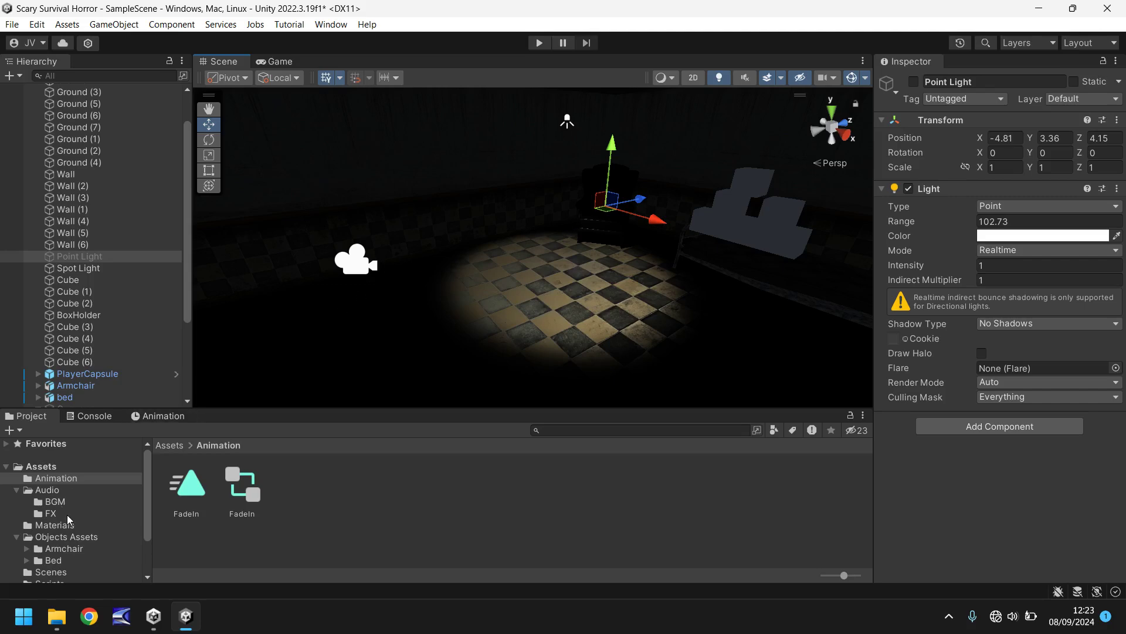
- Import the CeilingLamp folder from Tutorial 012 in File Explorer into the project's Objects Assets folder
left_click(83, 539)
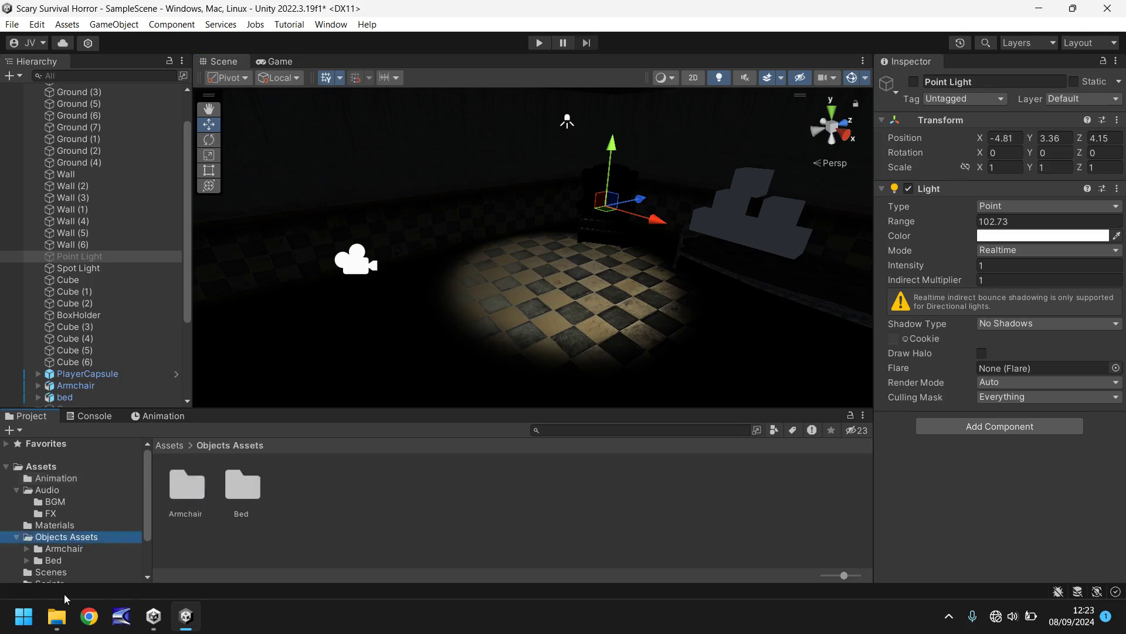
left_click(59, 622)
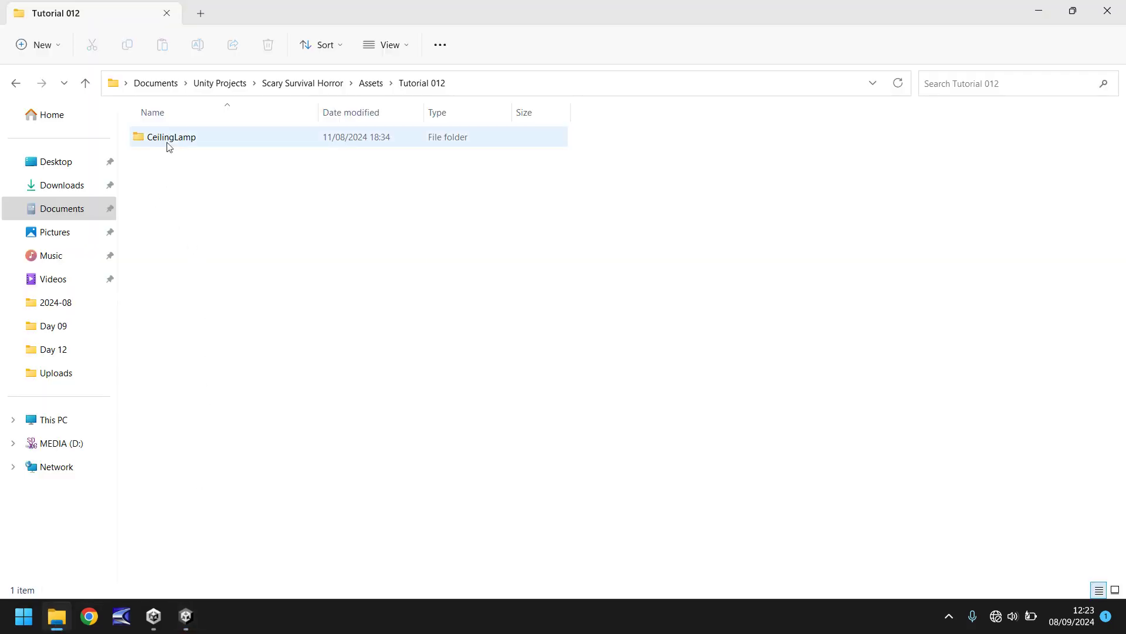
left_click_drag(170, 141, 319, 494)
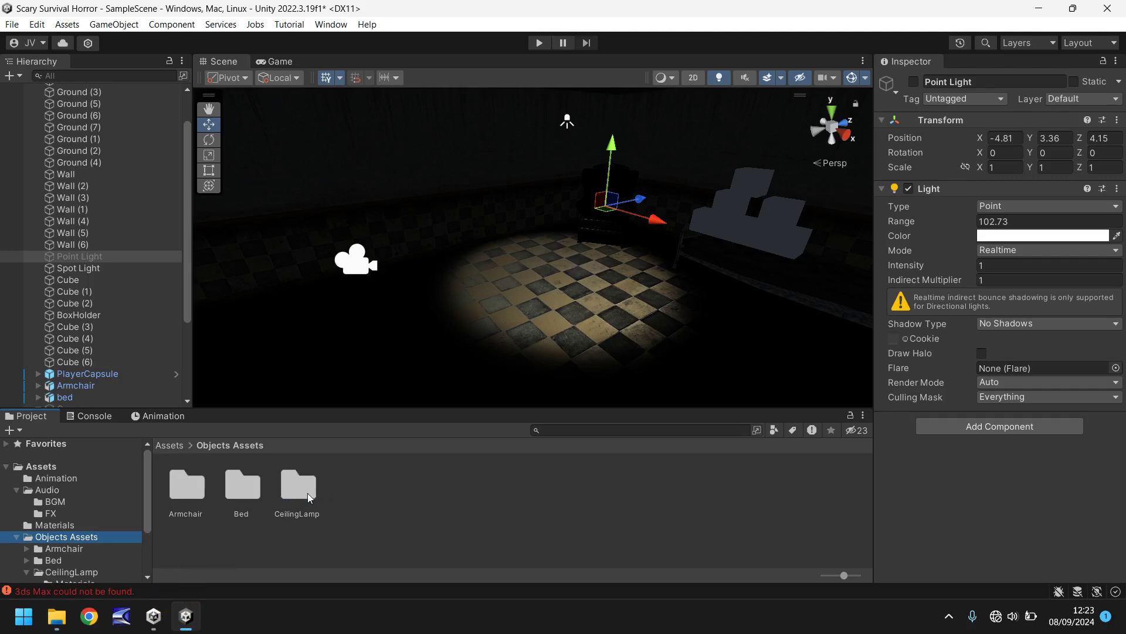
- Place the Timpano Pendant model from the CeilingLamp folder on the lit patch of the room's floor
double_click(307, 493)
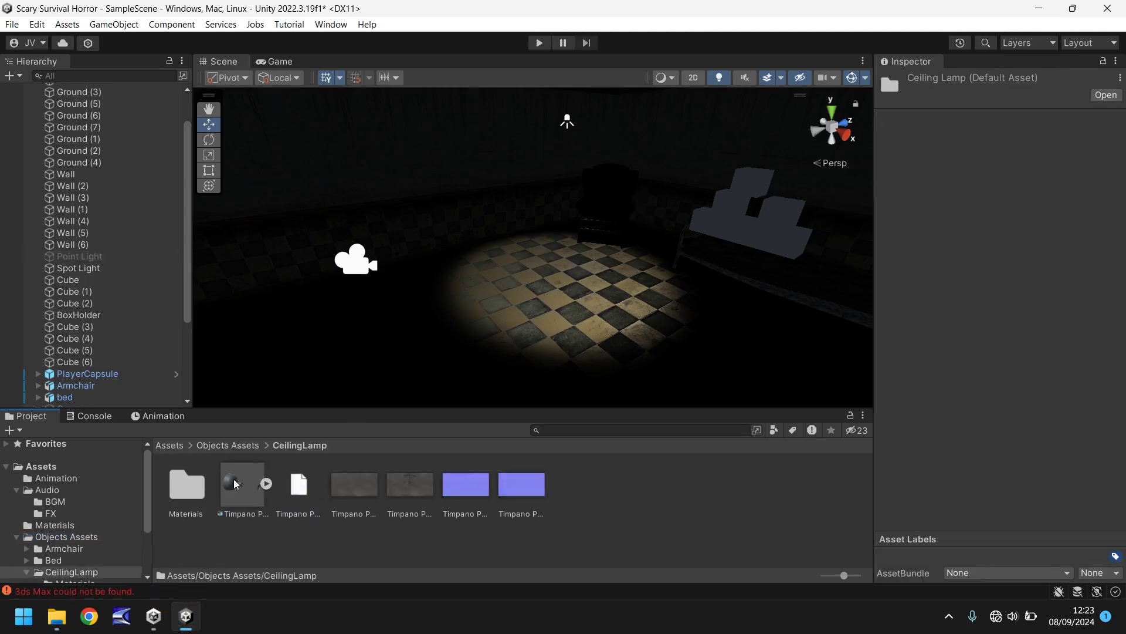
left_click_drag(241, 490, 445, 315)
left_click_drag(522, 273, 529, 273)
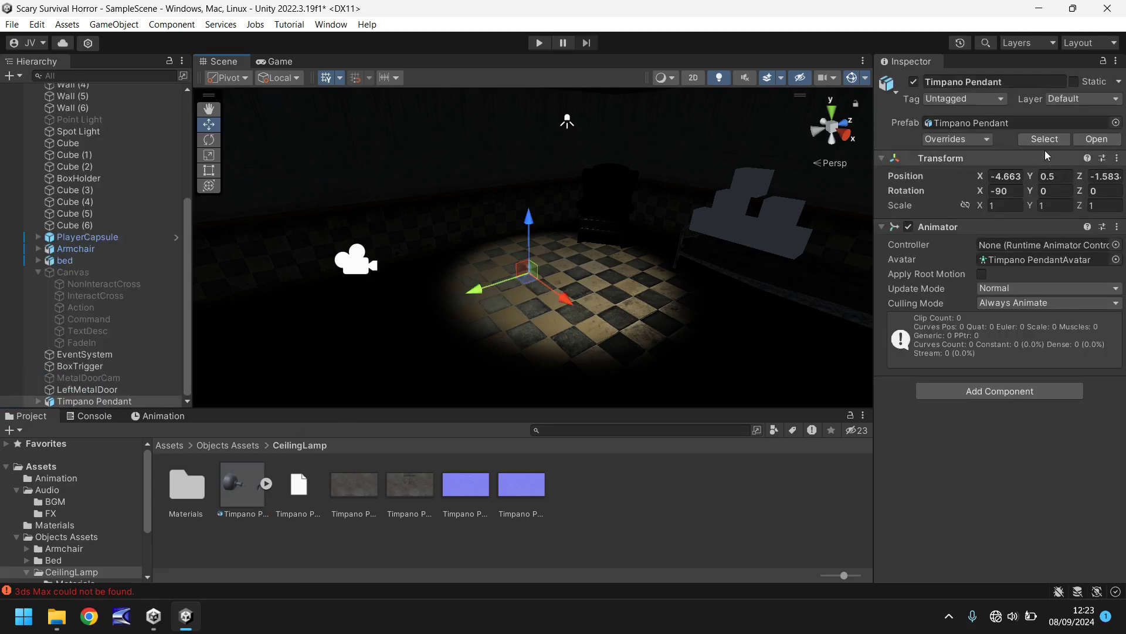
- Scale the Timpano Pendant to X 5, Y 5, Z 2 and raise it to the ceiling at Y 9.75
left_click(1013, 206)
type("5")
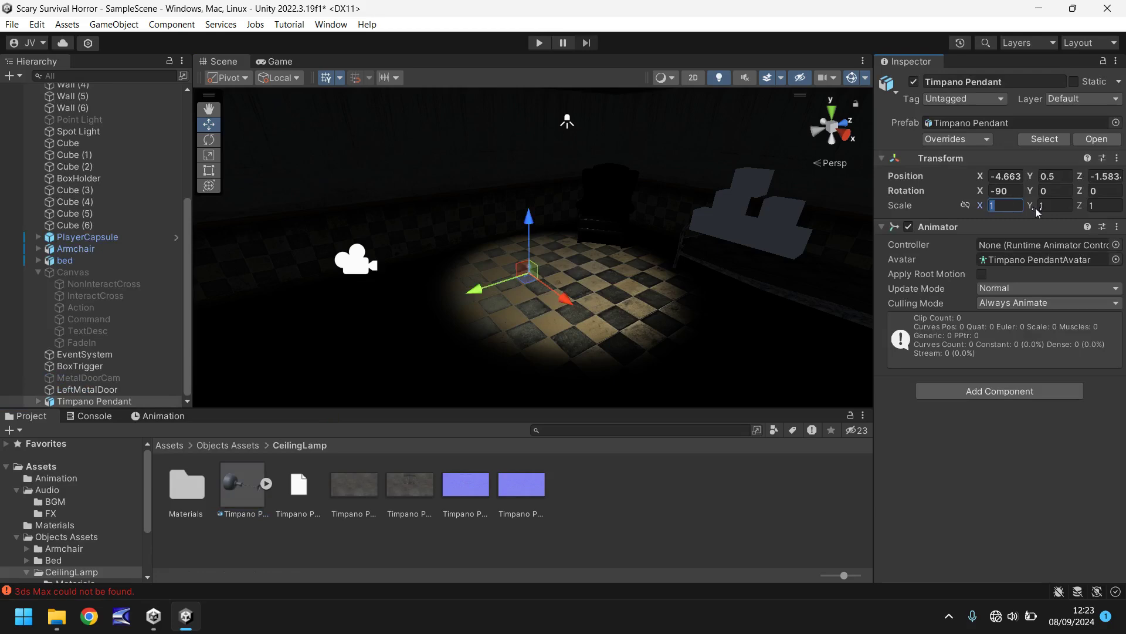
left_click(1047, 206)
type("5")
left_click(1105, 205)
type("2")
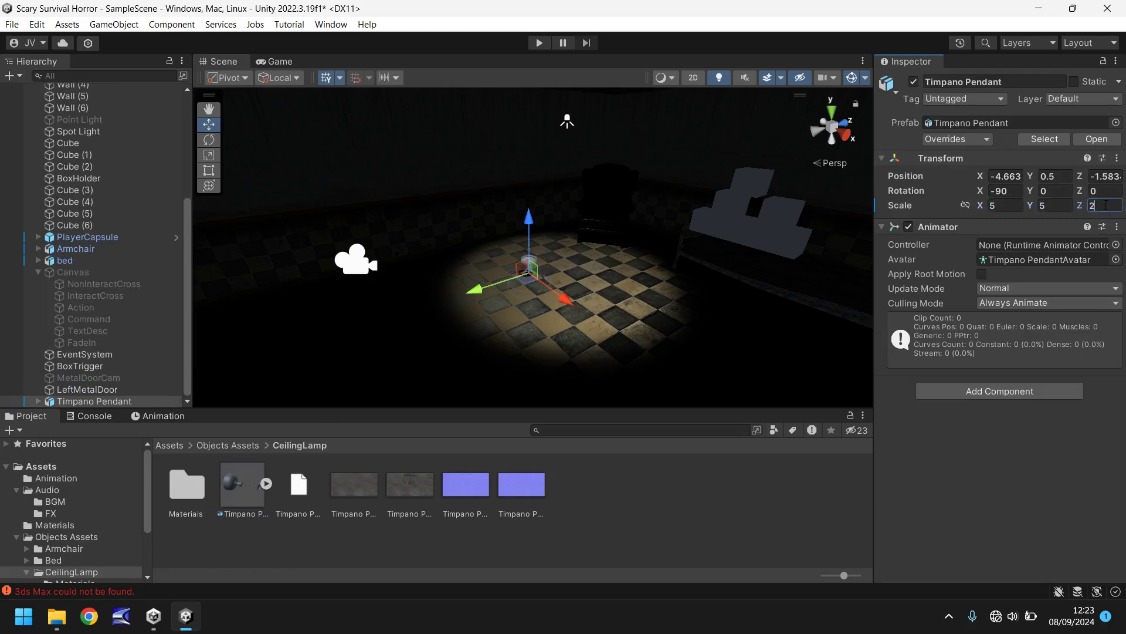
middle_click_drag(537, 228, 543, 272)
left_click_drag(532, 265, 526, 69)
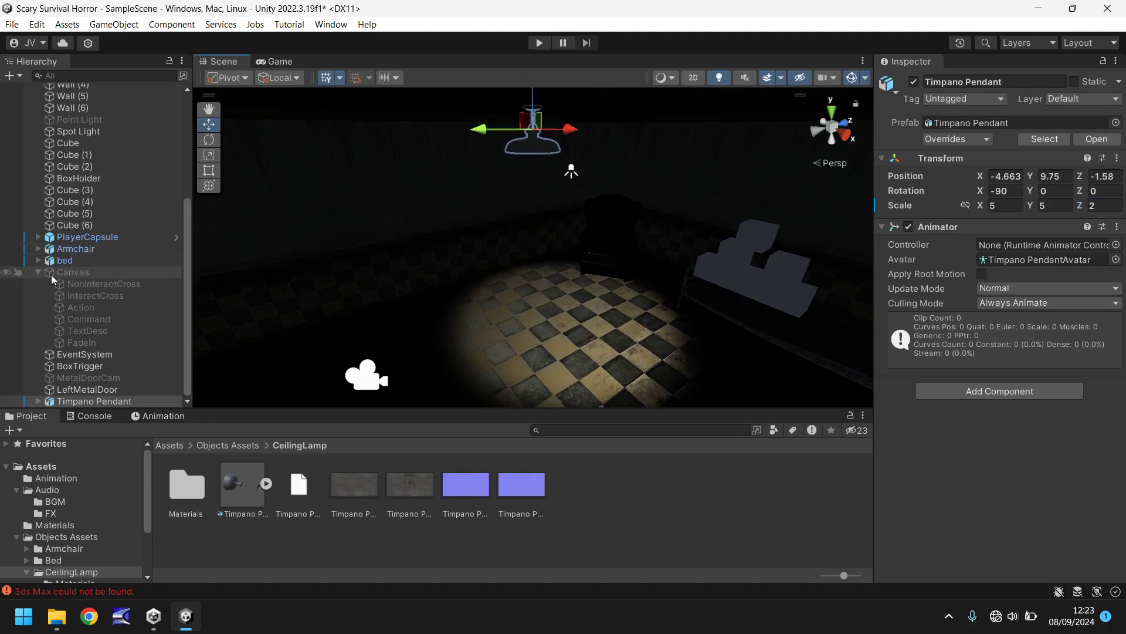
- Make the Spot Light a child of the Timpano Pendant and set its local position to X 0, Y 0, Z -0.12
left_click(61, 133)
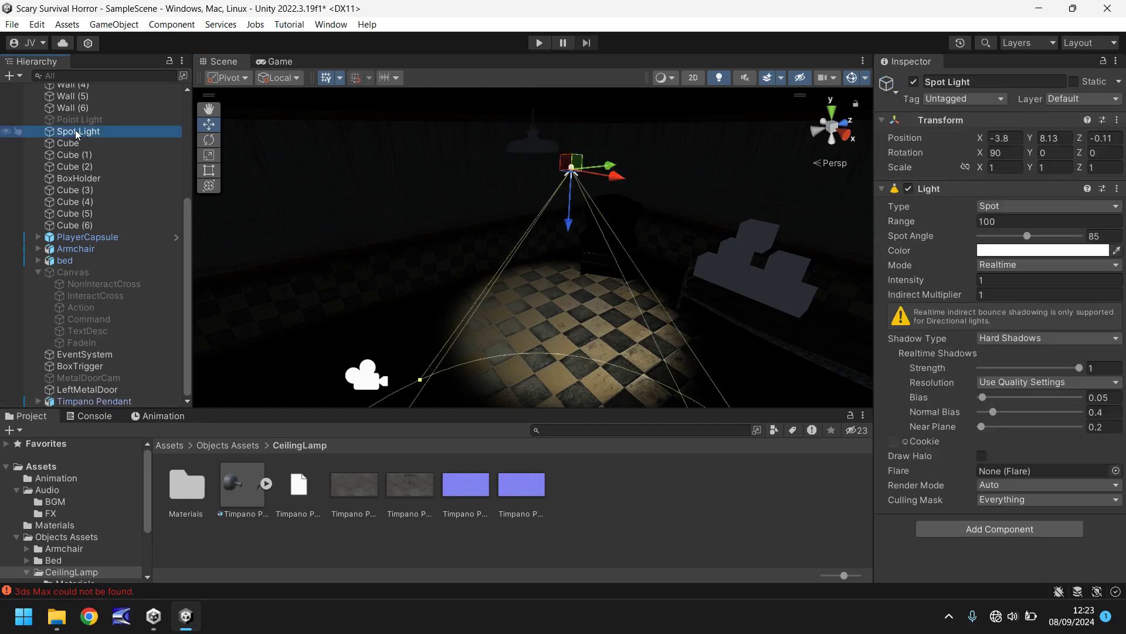
left_click_drag(120, 405, 121, 404)
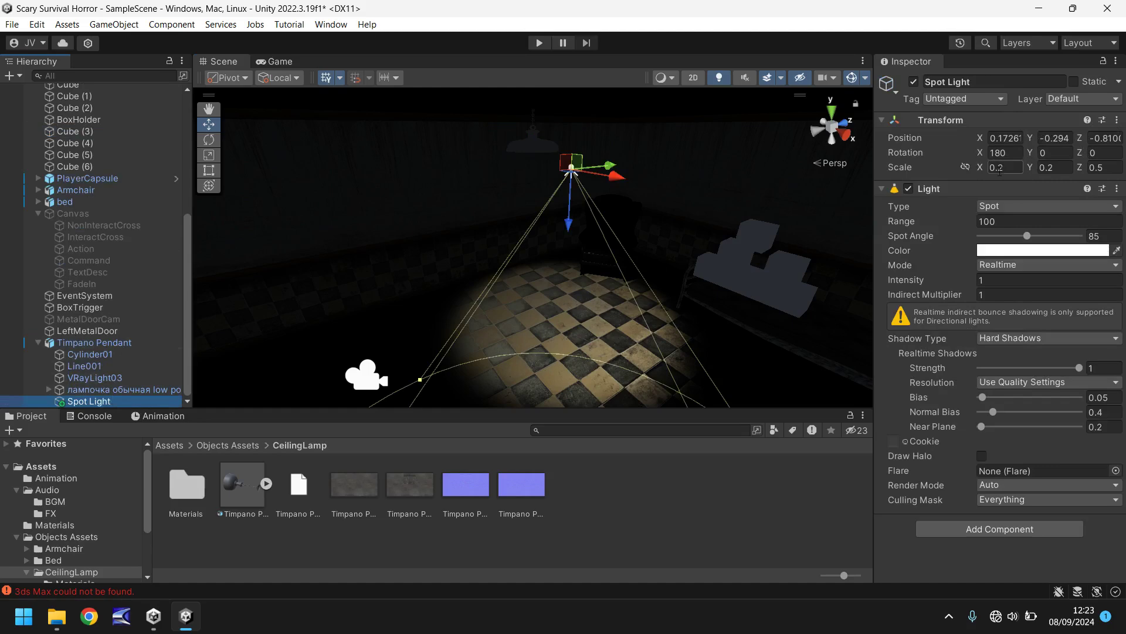
left_click(1010, 137)
type("0")
key("Tab")
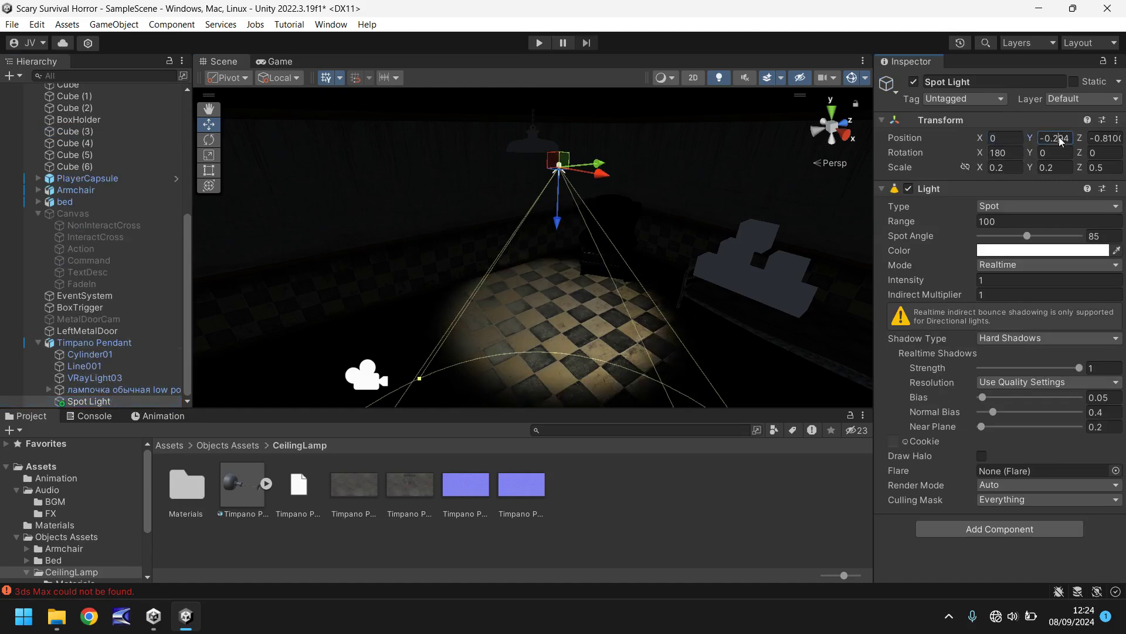
type("0")
key("Tab")
type("0")
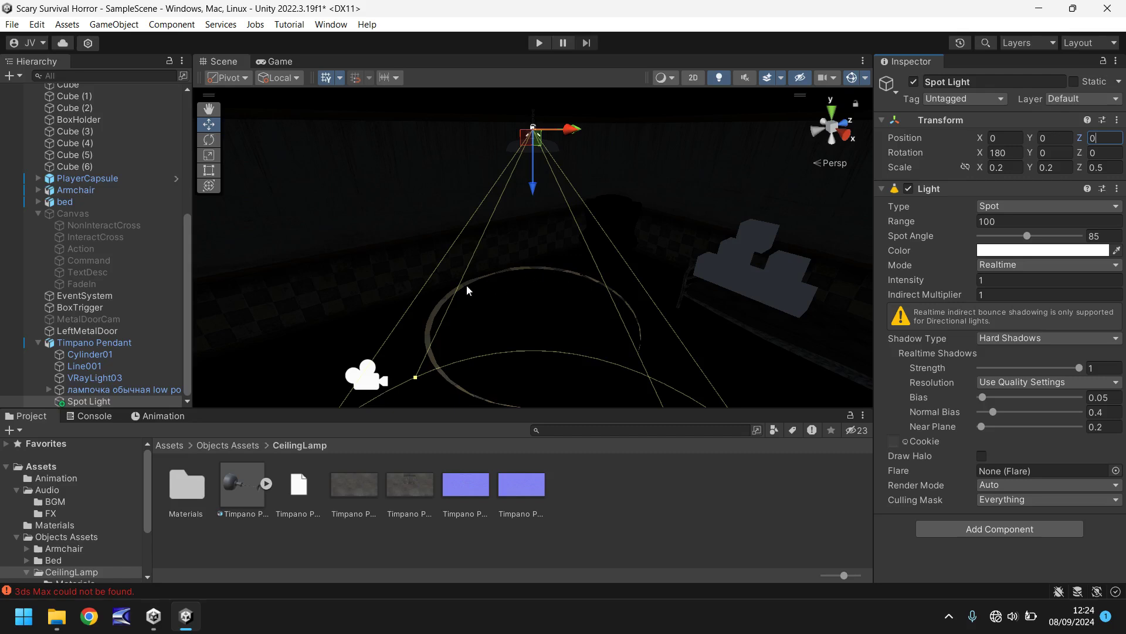
left_click_drag(529, 188, 554, 193)
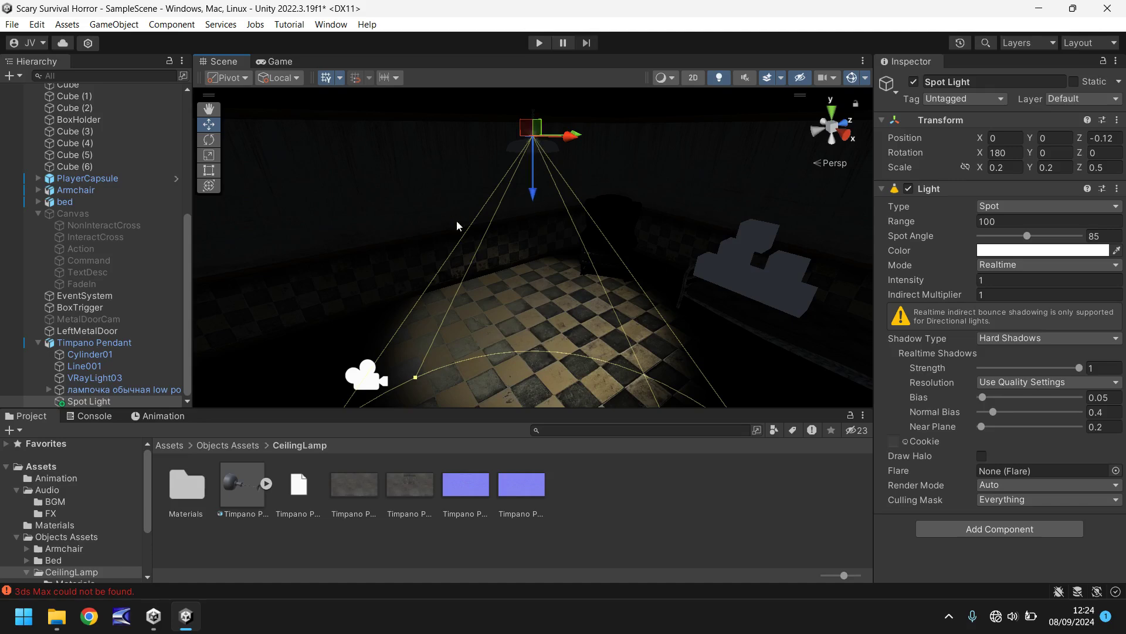
- Move the Timpano Pendant across the ceiling along the X axis to X 1.17
middle_click_drag(423, 223, 598, 261)
right_click_drag(497, 230, 645, 269)
middle_click_drag(646, 269, 678, 215)
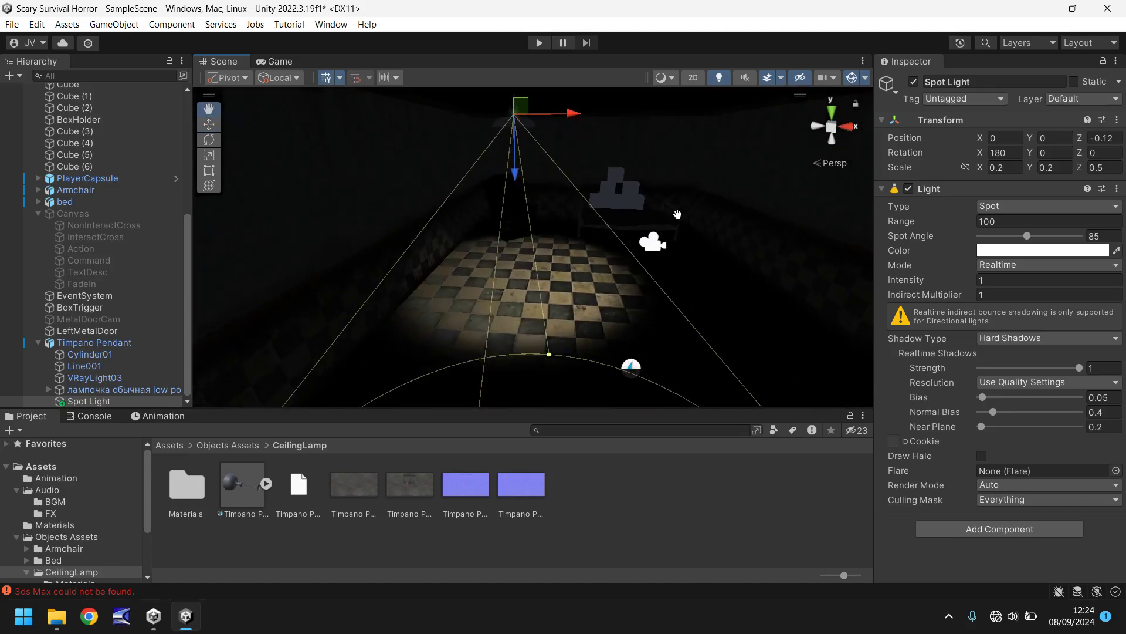
left_click(117, 342)
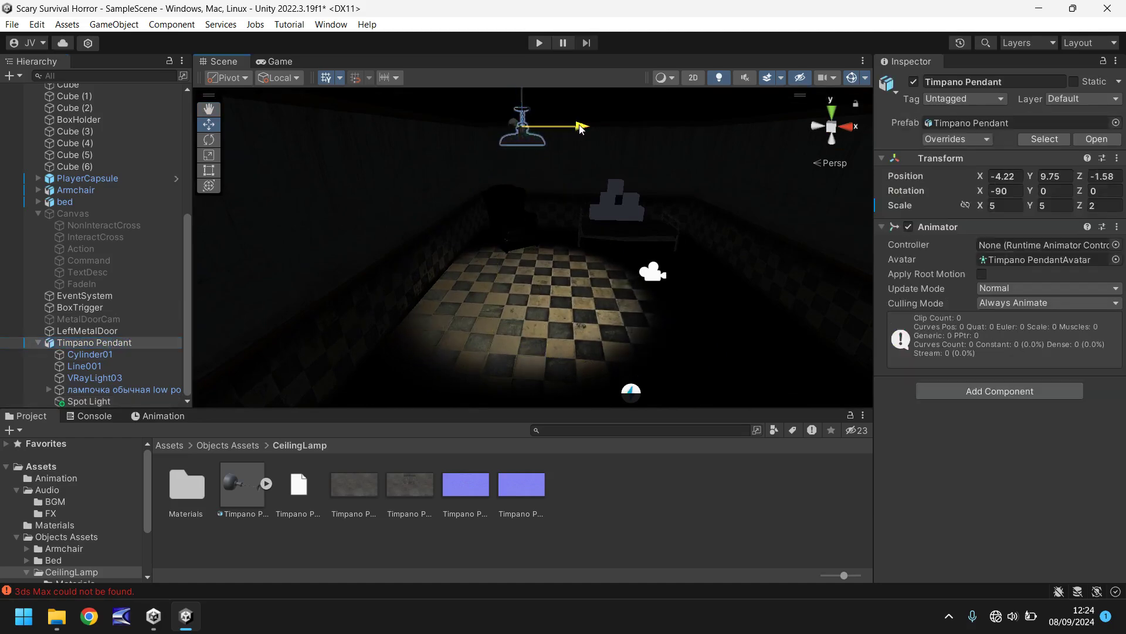
left_click_drag(580, 128, 687, 141)
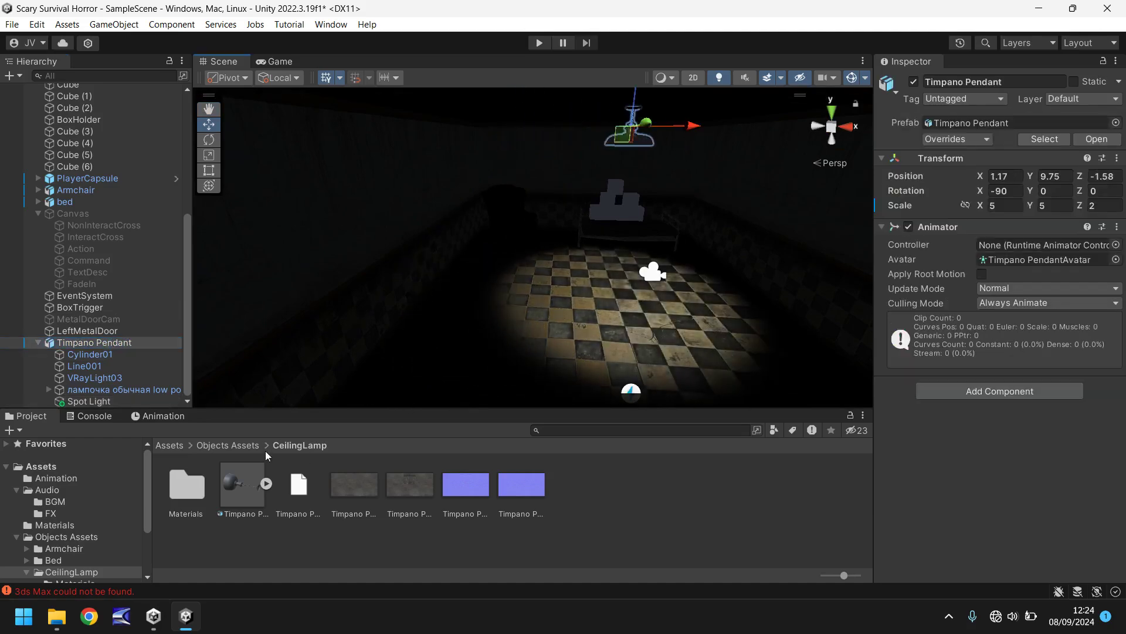
- Set the pendant's Spot Light range to about 389.2 and widen its spot angle to 119
left_click(89, 401)
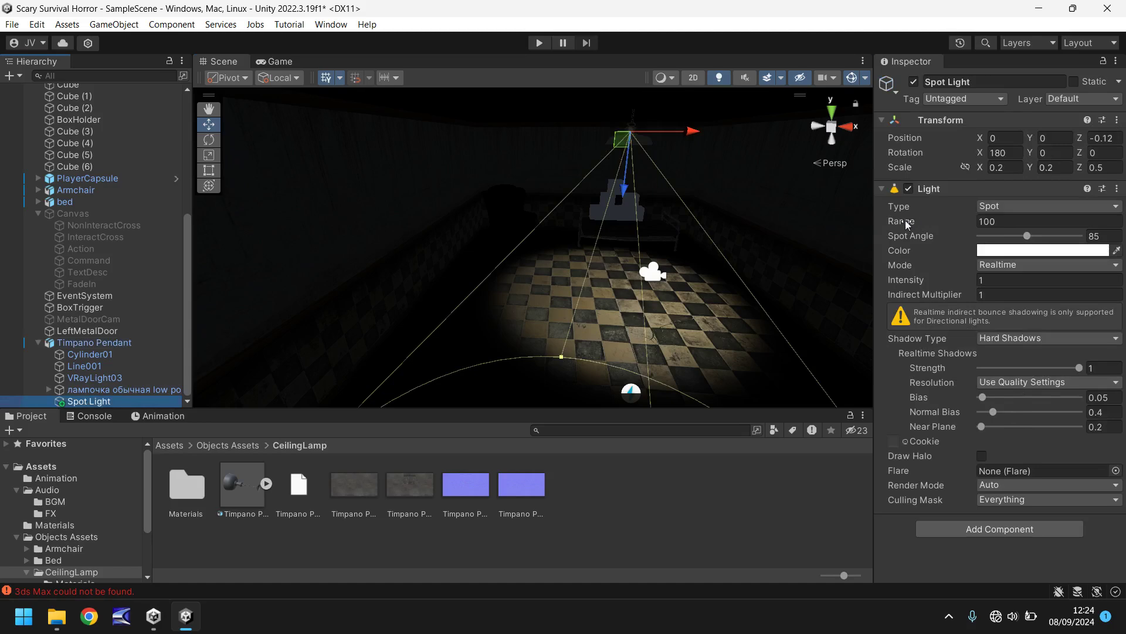
left_click_drag(905, 220, 493, 220)
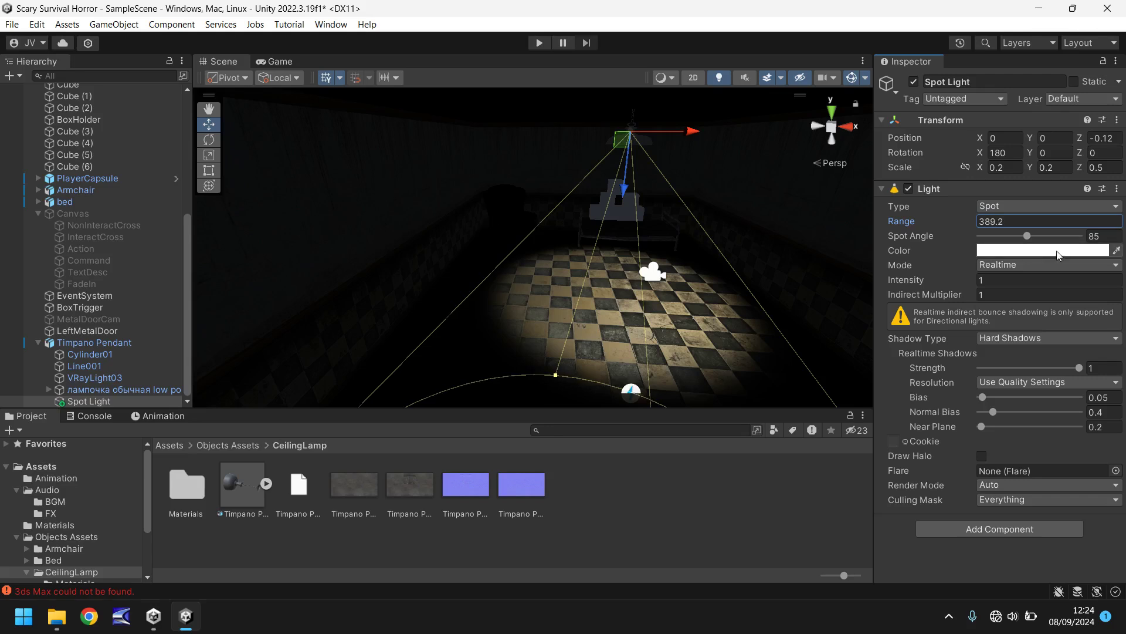
left_click_drag(1027, 235, 1048, 241)
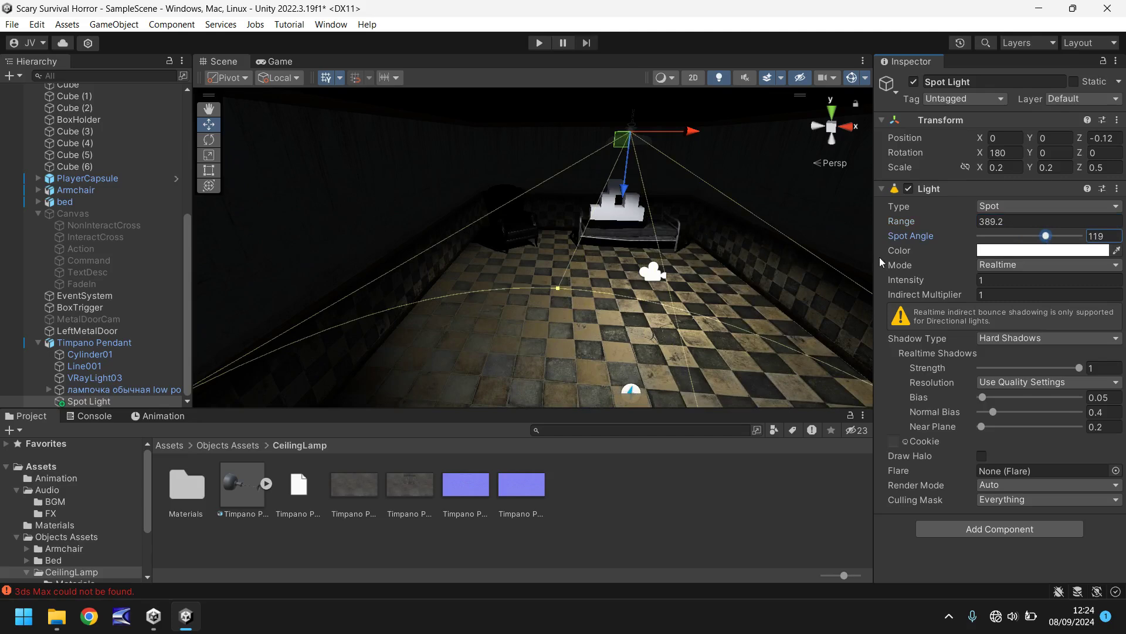
- Try Spot Light intensities of 3 and 0.5, and set the intensity back to 1
left_click(1005, 279)
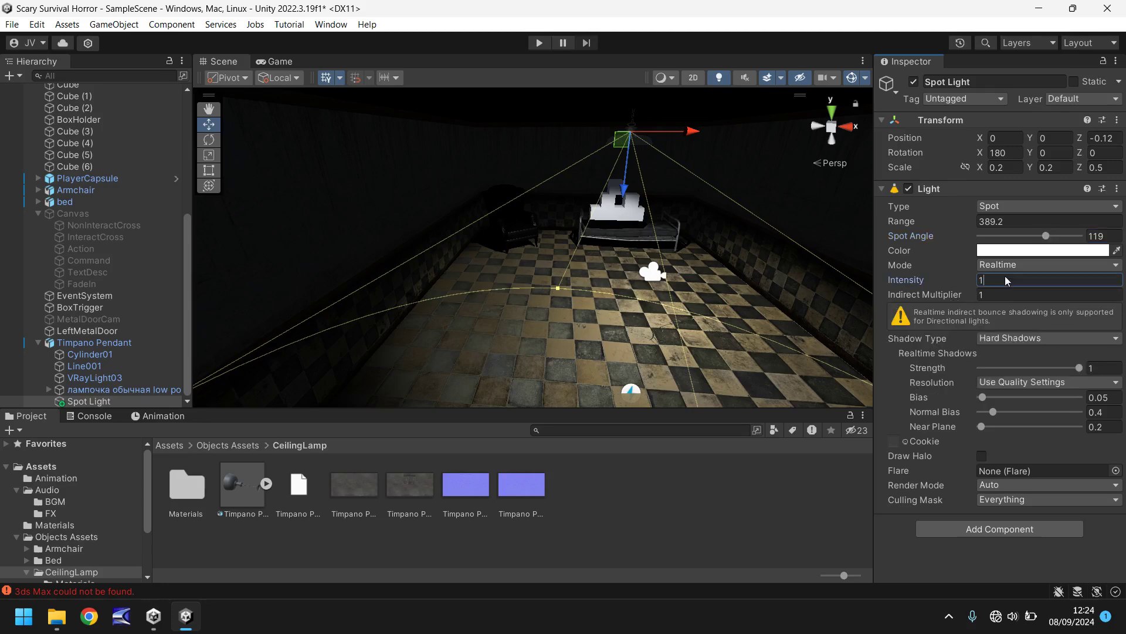
type("3")
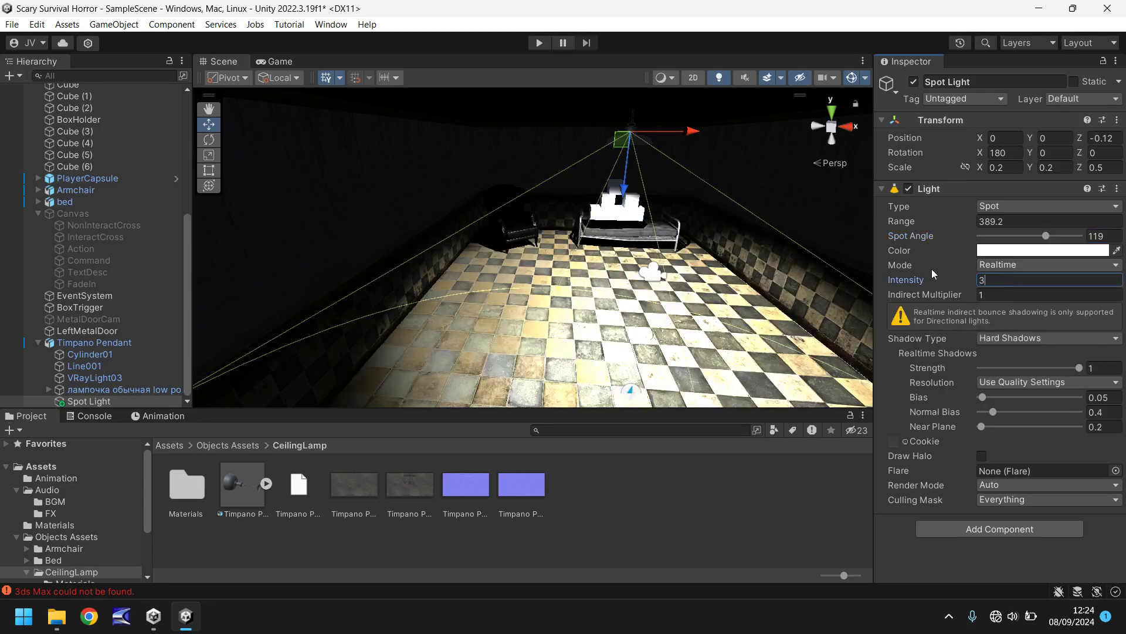
type(".5")
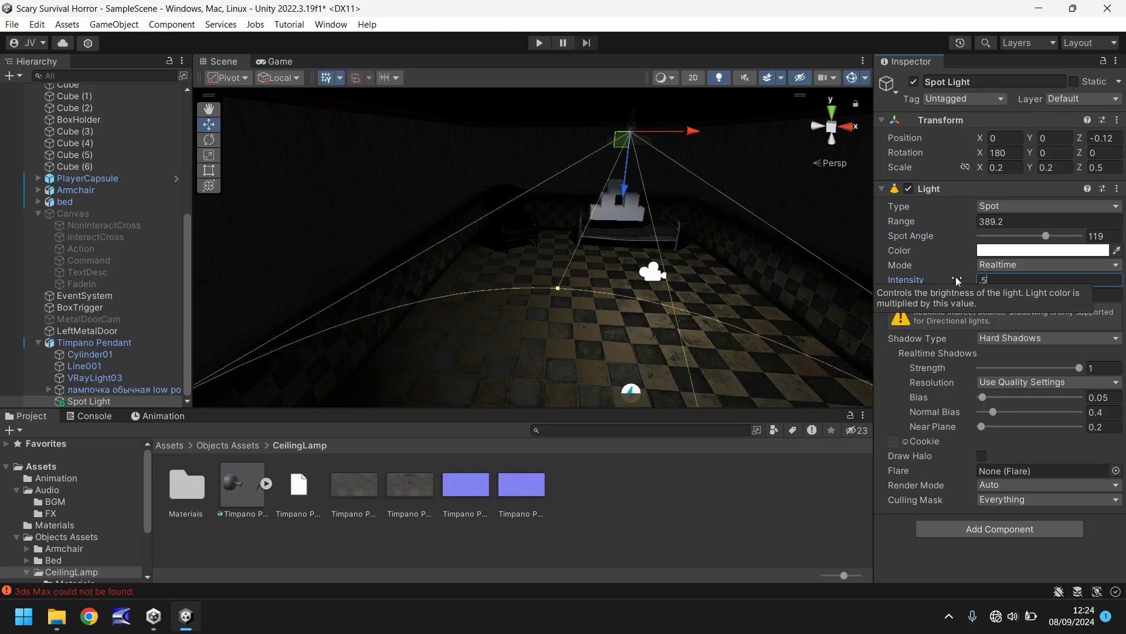
type("1")
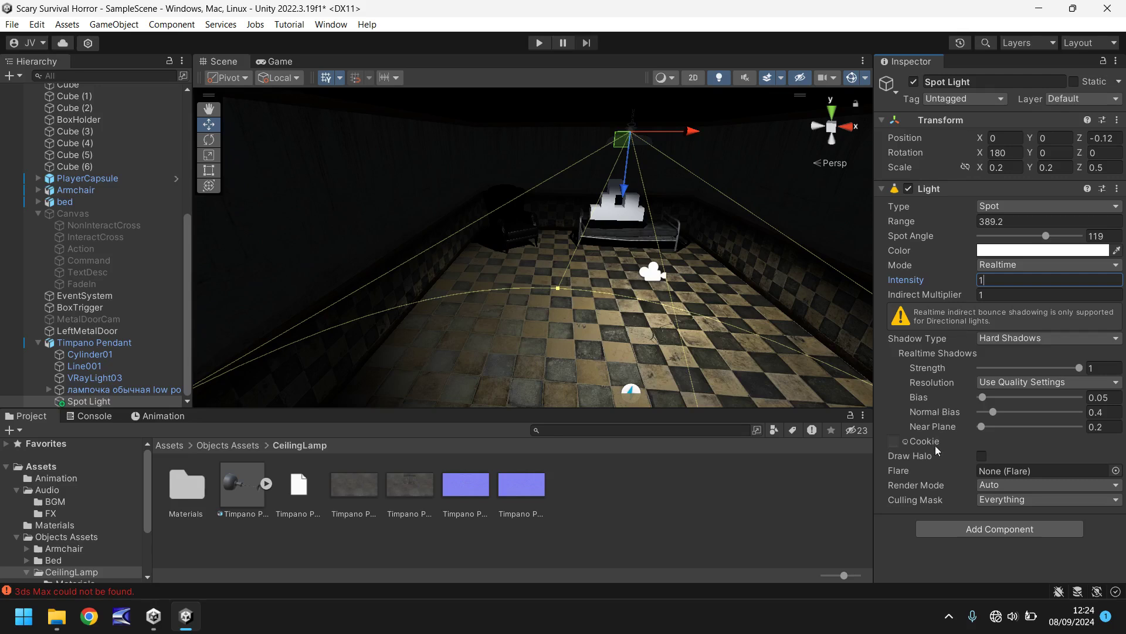
- Compare the Important and Not Important render modes on the Spot Light and set it to Important
left_click(1006, 486)
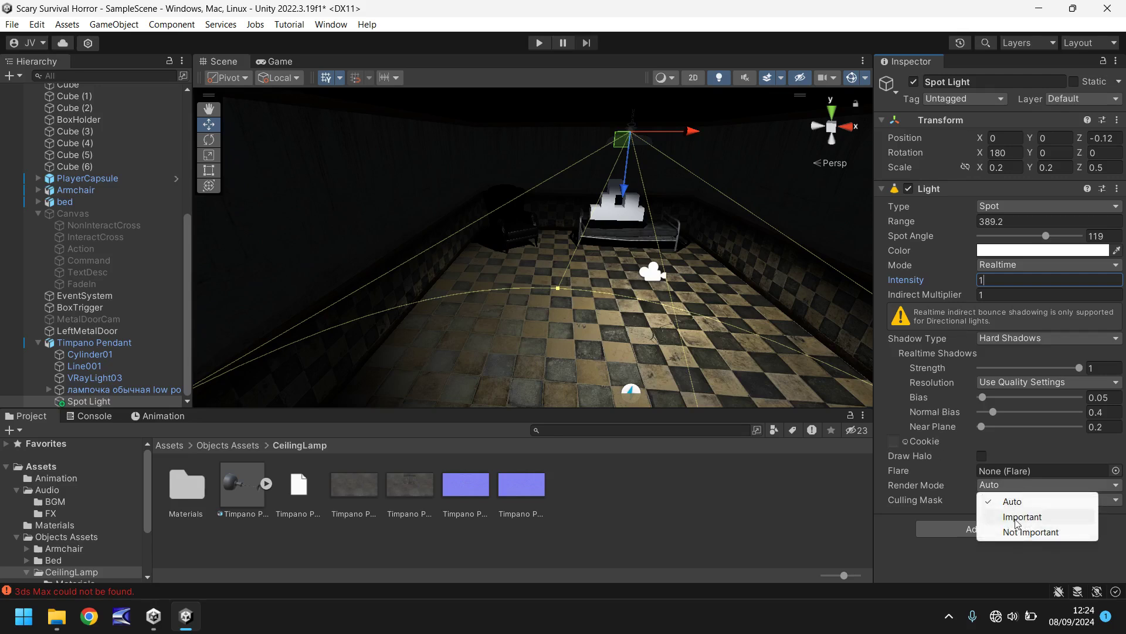
left_click(1015, 518)
left_click(1013, 487)
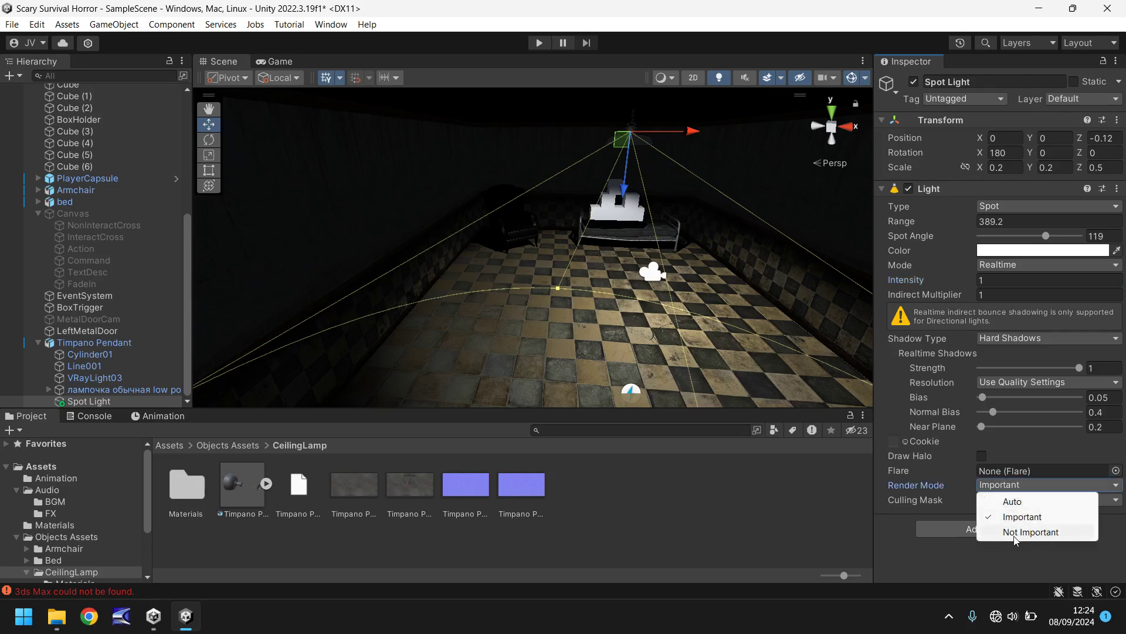
left_click(1014, 536)
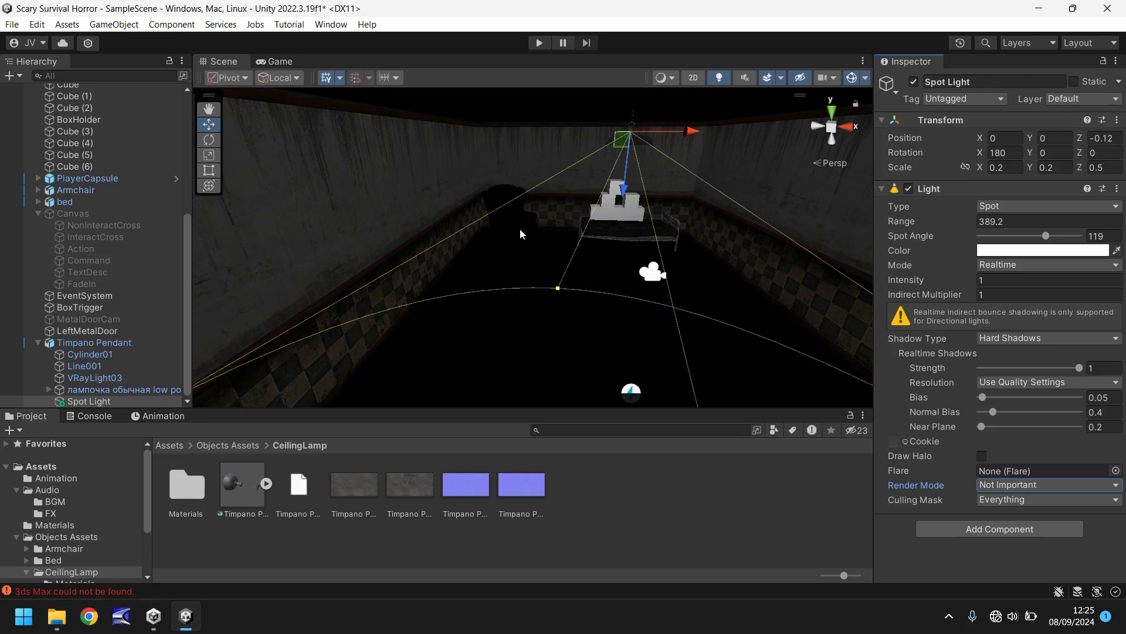
left_click(995, 486)
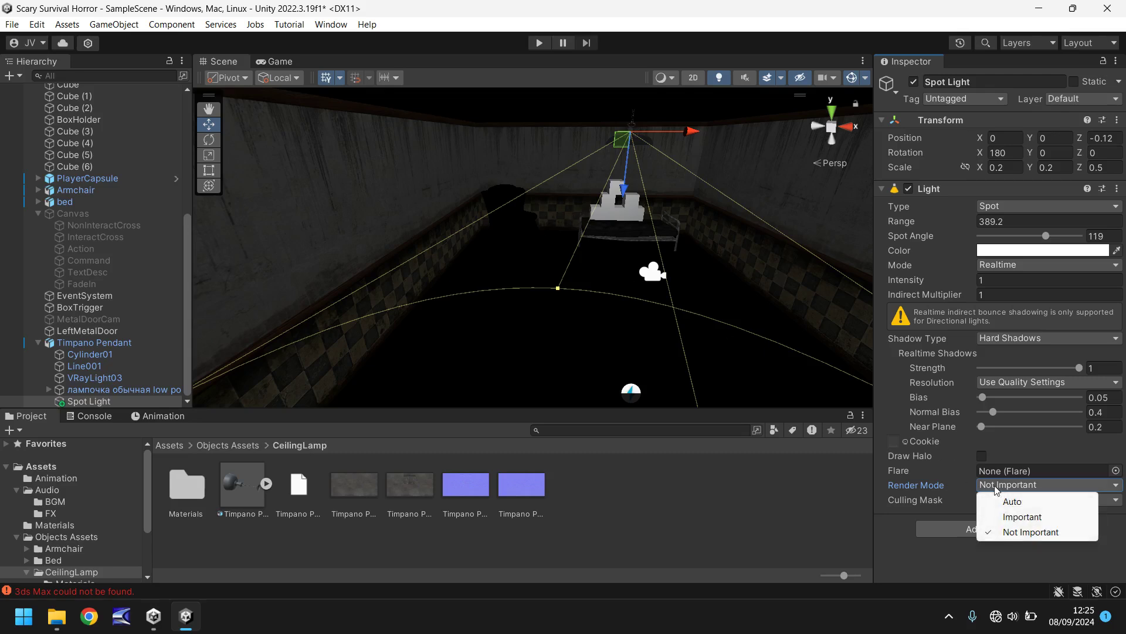
left_click(1023, 516)
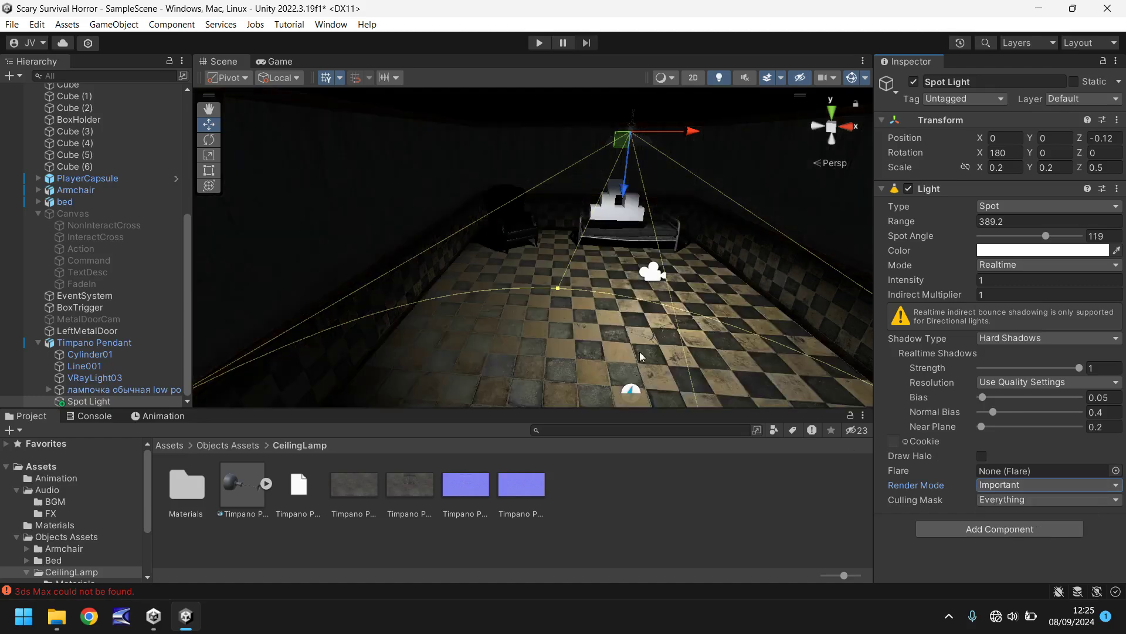
left_click(1044, 500)
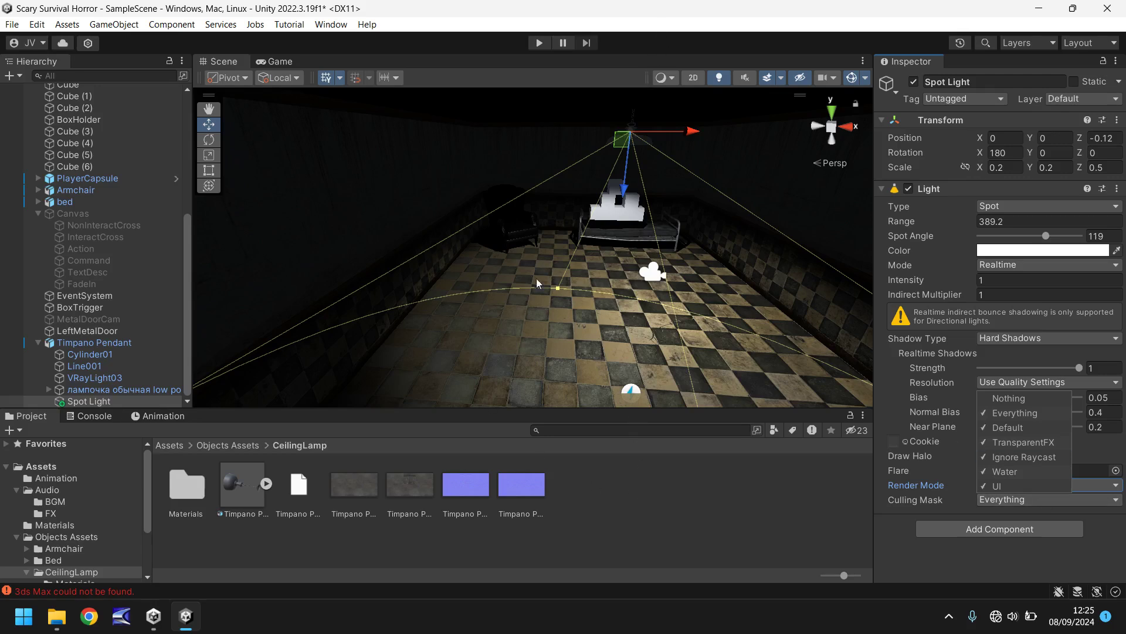
- Tint the Spot Light's colour to a very pale yellow
left_click(86, 400)
left_click(1026, 251)
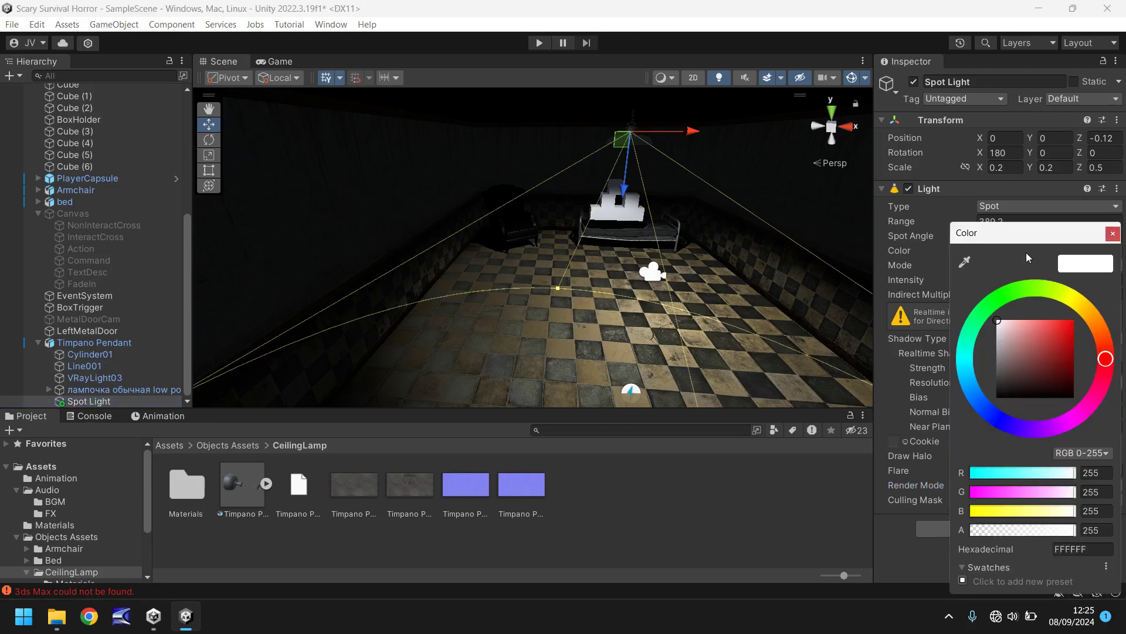
left_click(1071, 298)
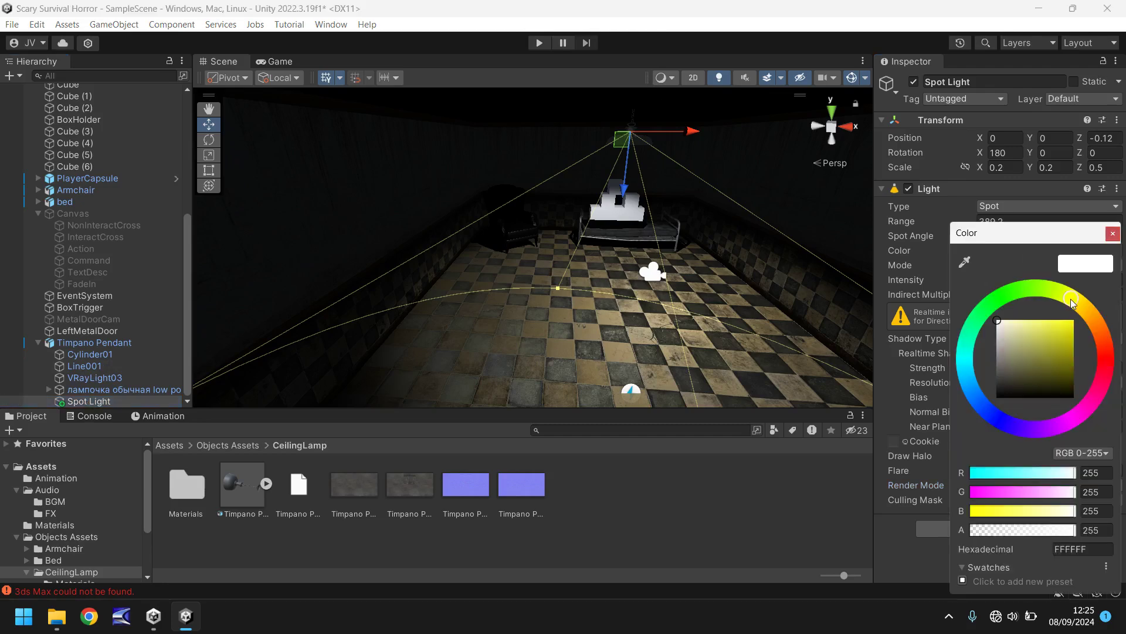
left_click(1001, 322)
left_click(1113, 233)
- Duplicate the Timpano Pendant and move the copy farther along the ceiling to Z -21.83
right_click_drag(727, 185, 633, 227)
scroll(632, 227, "down", 3)
middle_click_drag(632, 227, 595, 181)
right_click_drag(761, 223, 538, 235)
scroll(537, 236, "down", 1)
scroll(514, 262, "up", 1)
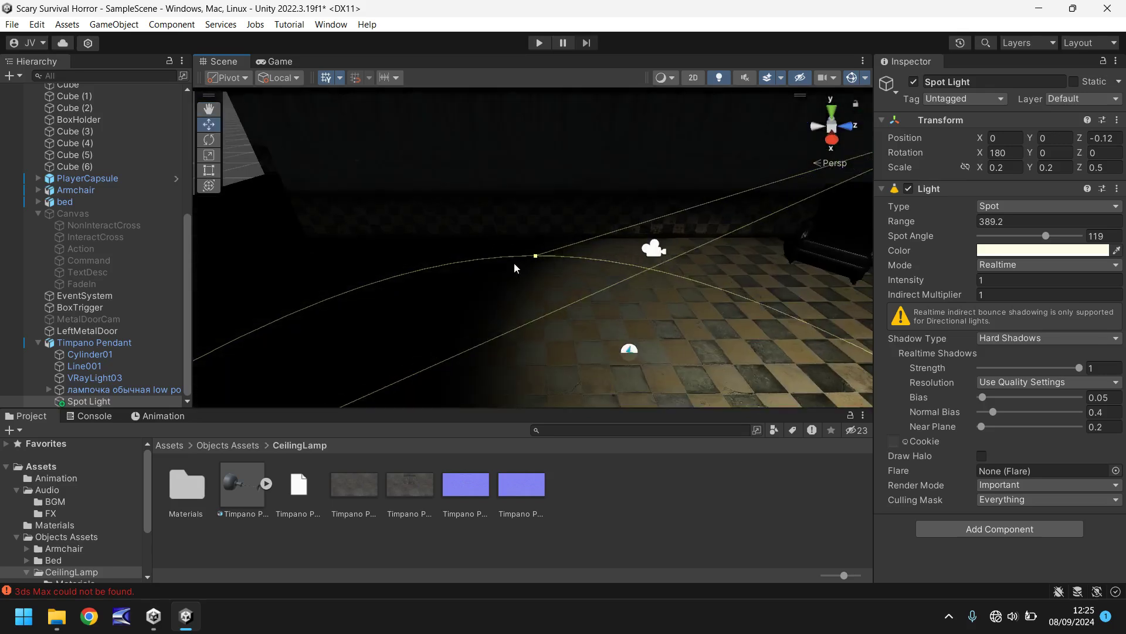
middle_click_drag(402, 249, 487, 240)
left_click(91, 342)
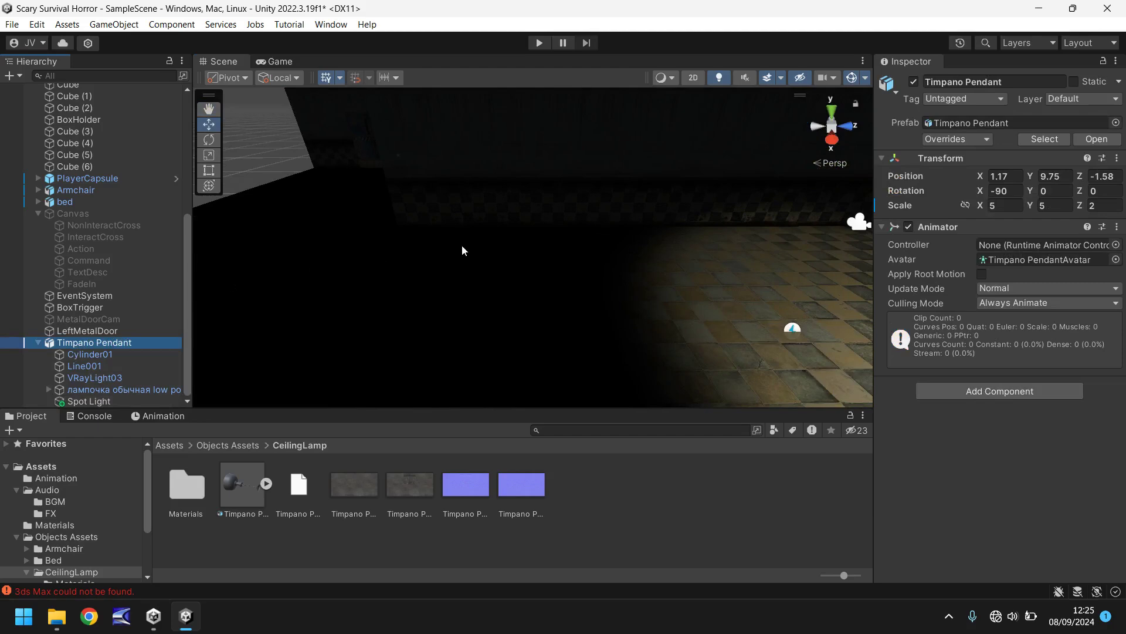
key("ctrl+d")
right_click_drag(753, 233, 826, 208)
right_click_drag(742, 256, 789, 253)
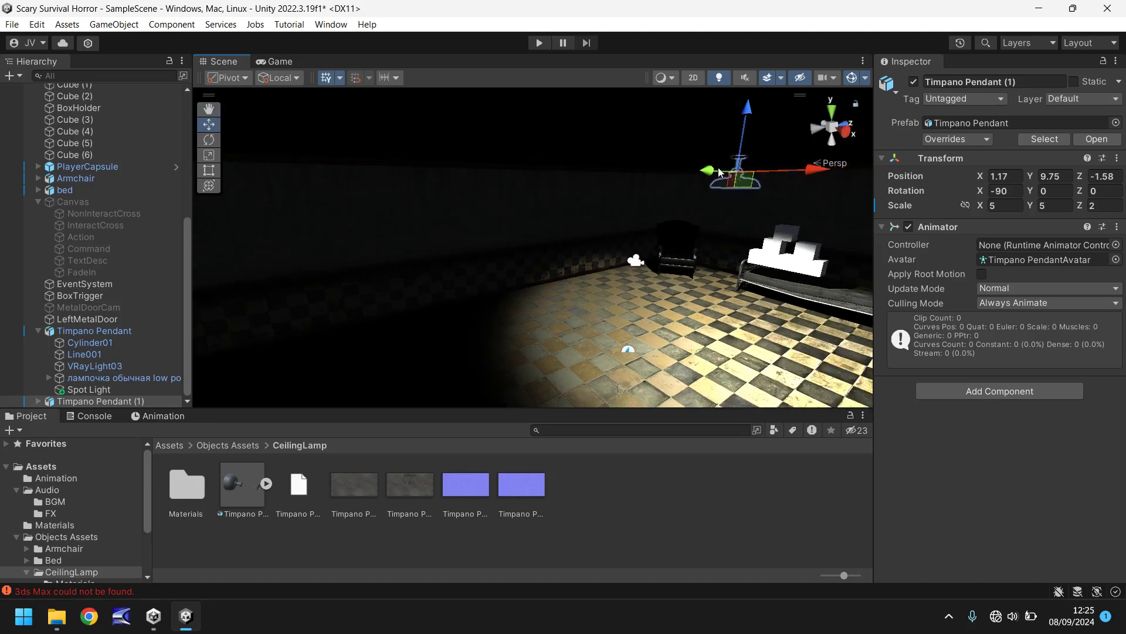
left_click_drag(719, 170, 187, 246)
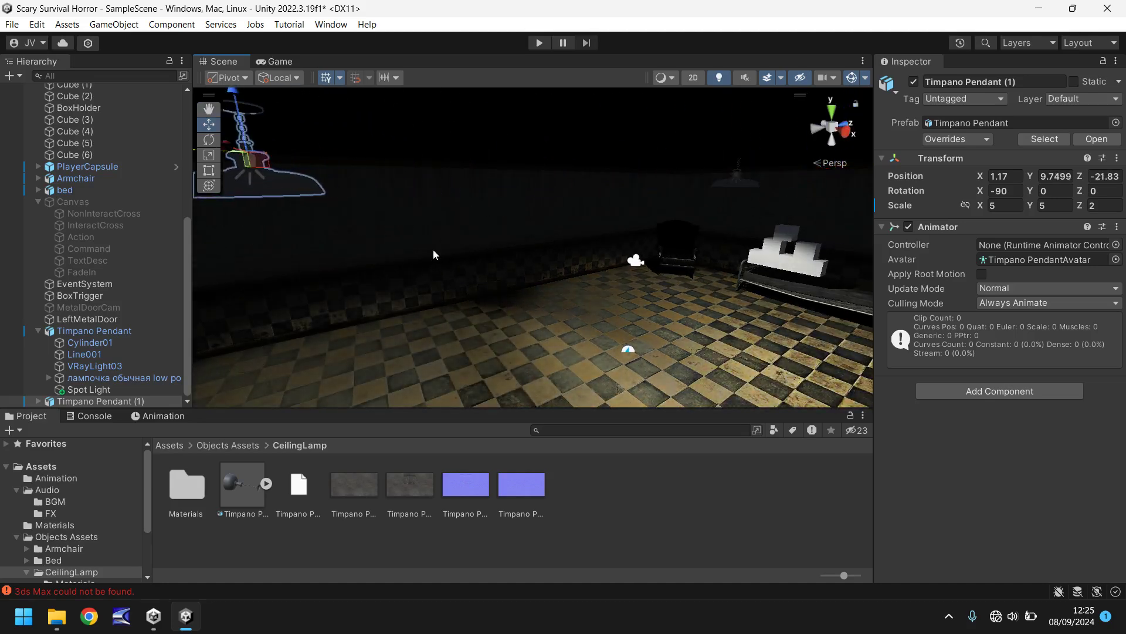
- Duplicate the Timpano Pendant again and move the copy into the adjoining unlit area at X -19.83, Z -40.33
mouse_move(516, 252)
right_mouse_down()
mouse_move(347, 256)
mouse_move(538, 272)
mouse_move(518, 262)
right_mouse_up()
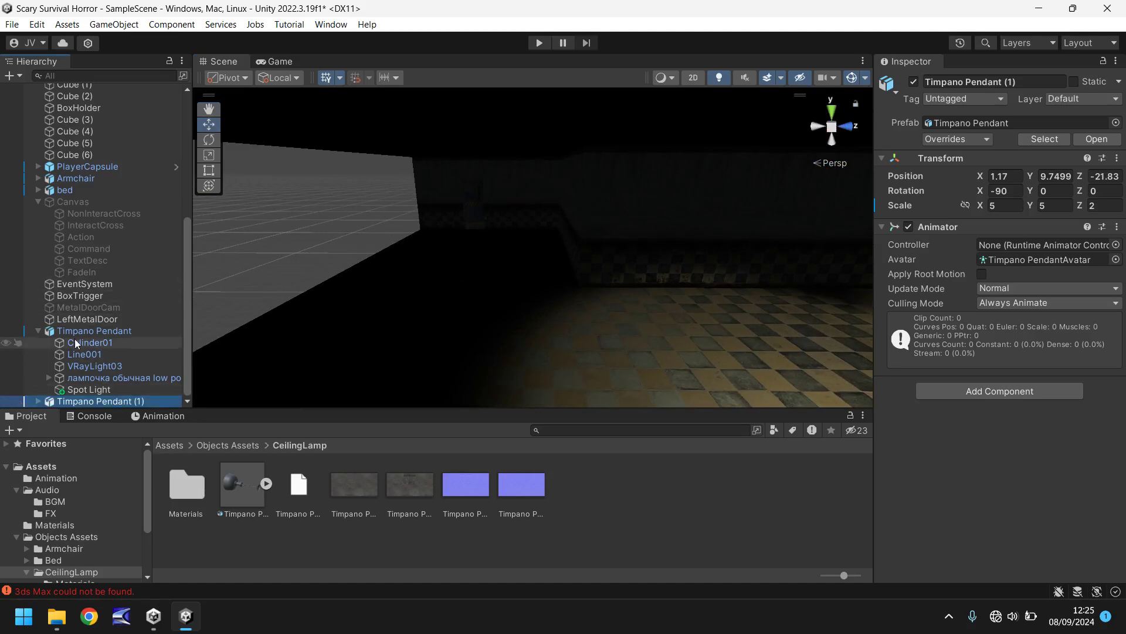
left_click(90, 332)
key("ctrl+d")
right_click_drag(505, 309, 657, 305)
left_click_drag(736, 179, 372, 278)
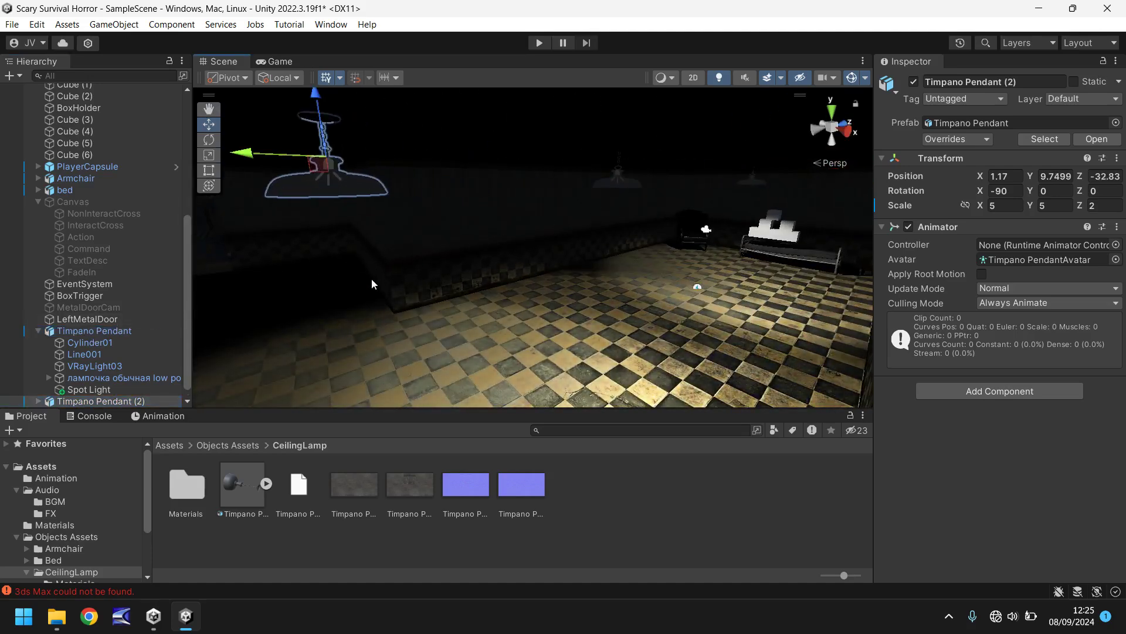
right_click_drag(371, 278, 691, 199)
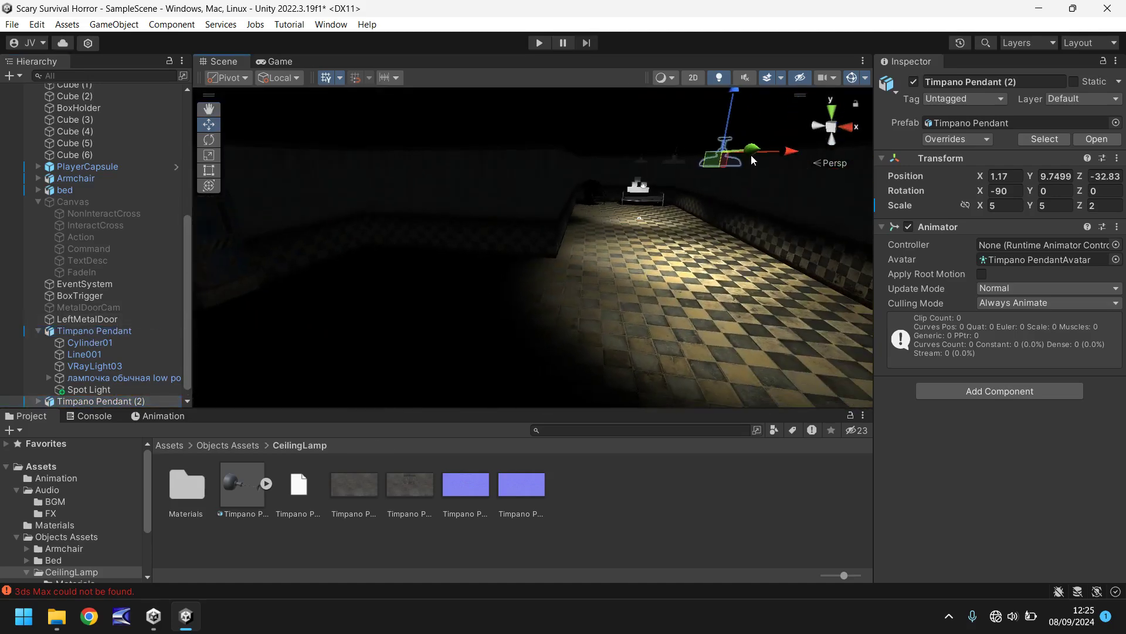
left_click_drag(782, 152, 481, 175)
right_click_drag(563, 188, 431, 190)
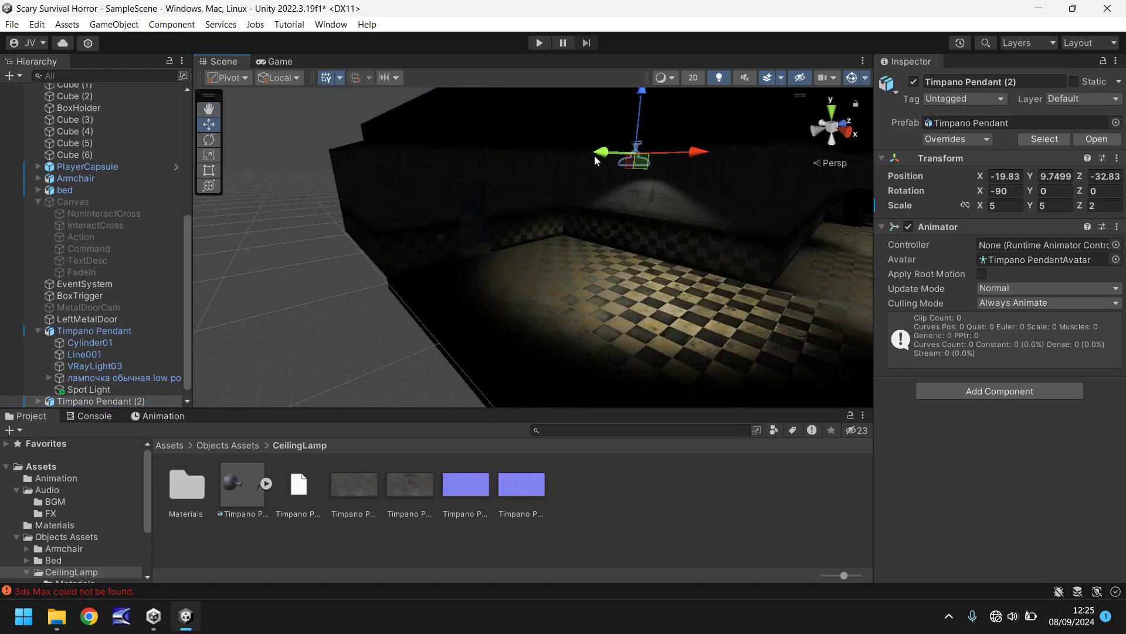
left_click_drag(594, 155, 526, 179)
right_click_drag(546, 214, 740, 290)
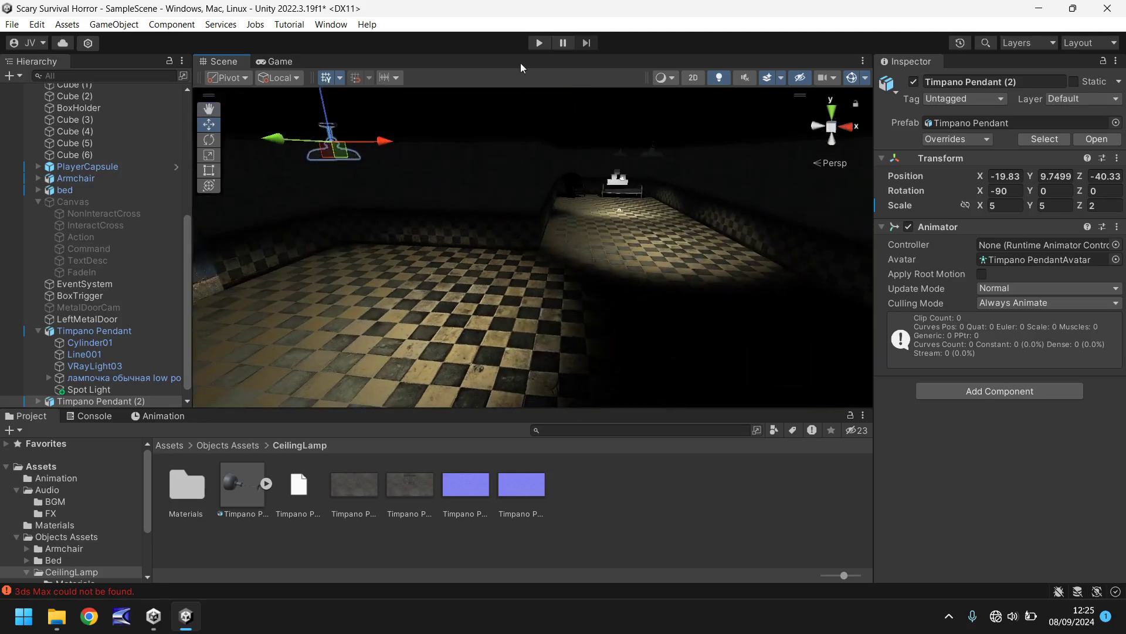
- Playtest the scene, walking from the bed through the lamp-lit rooms to the metal door to examine the lighting, and exit play mode
left_click(539, 42)
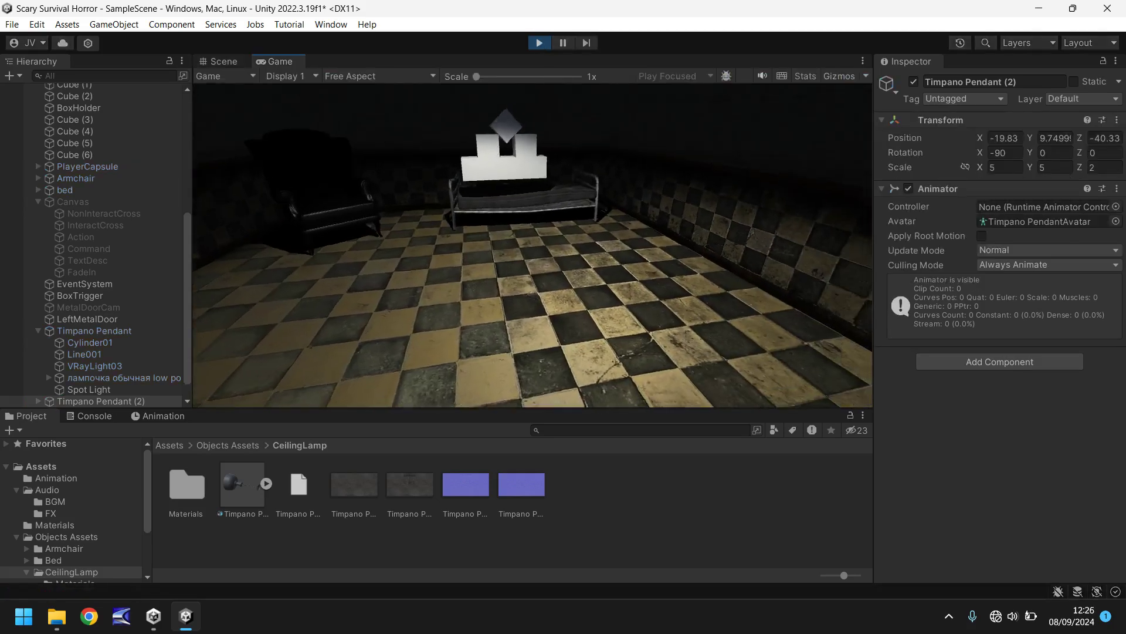
key("ctrl+s")
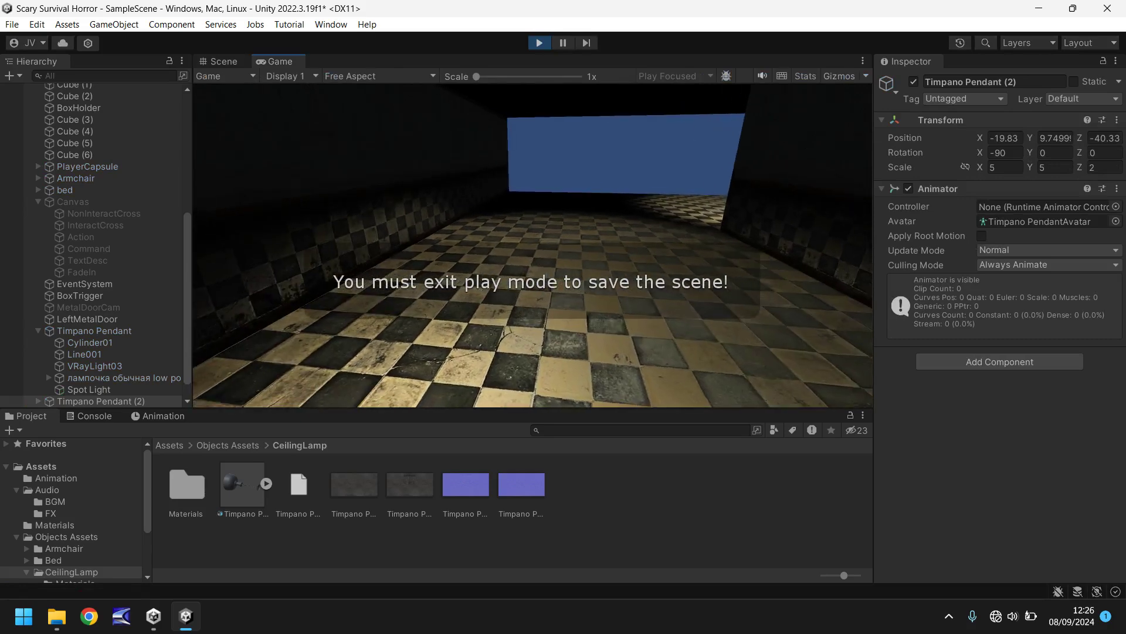
key("w")
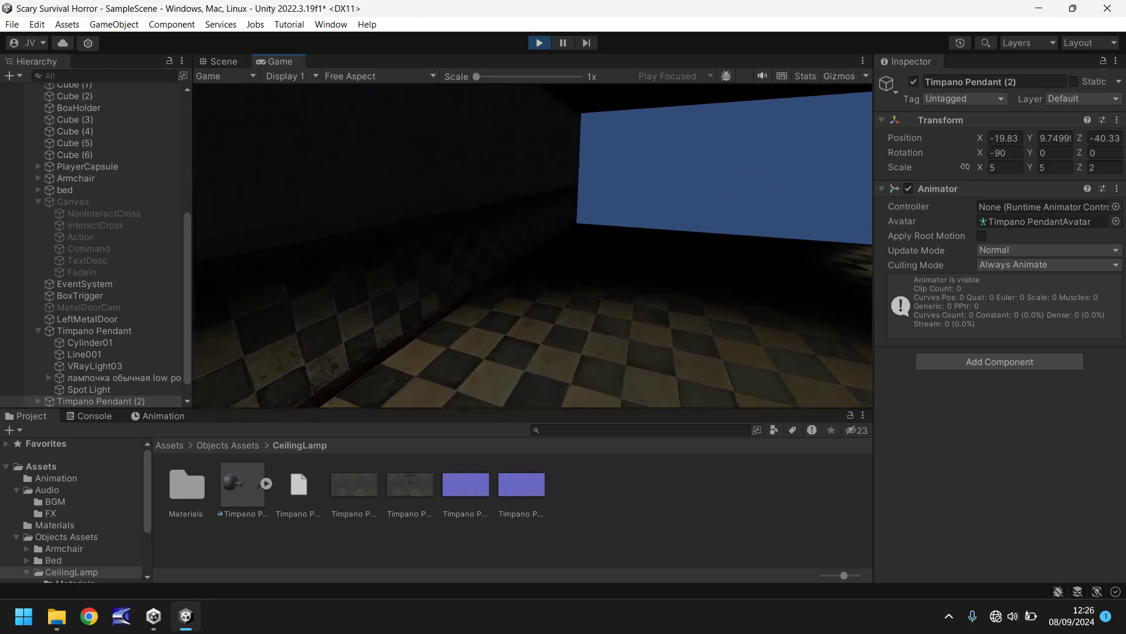
key("w")
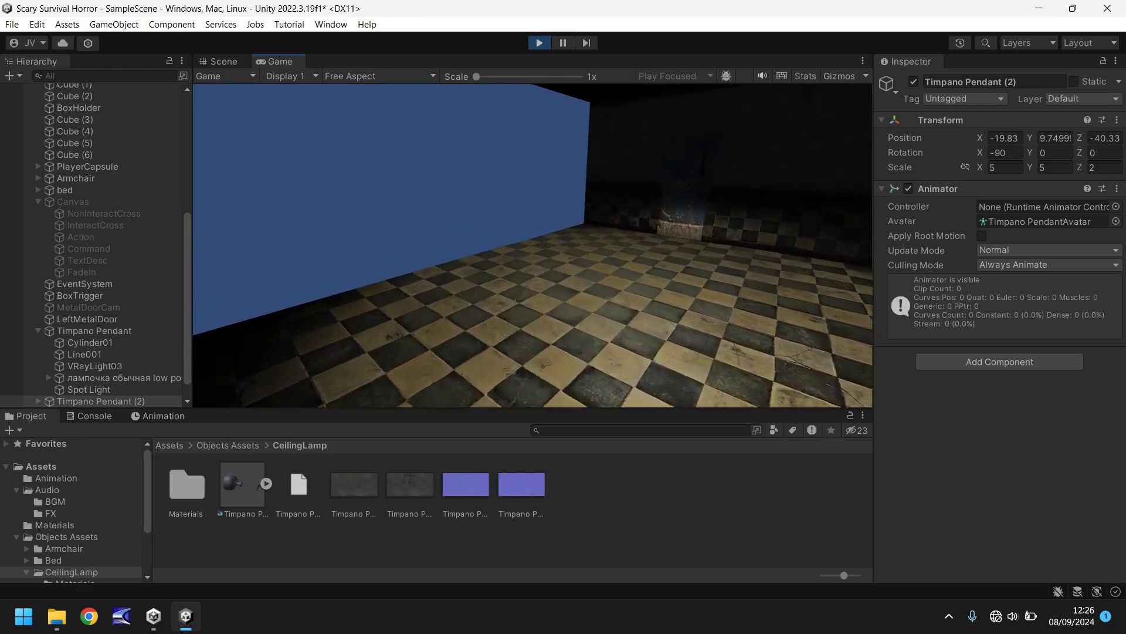
key("w")
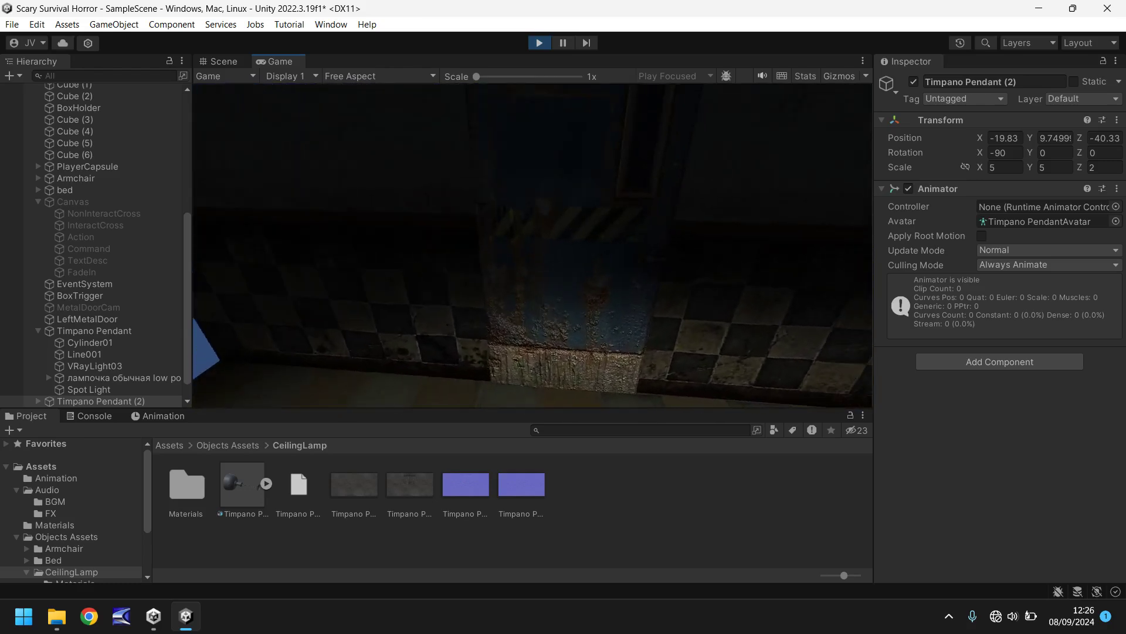
key("e")
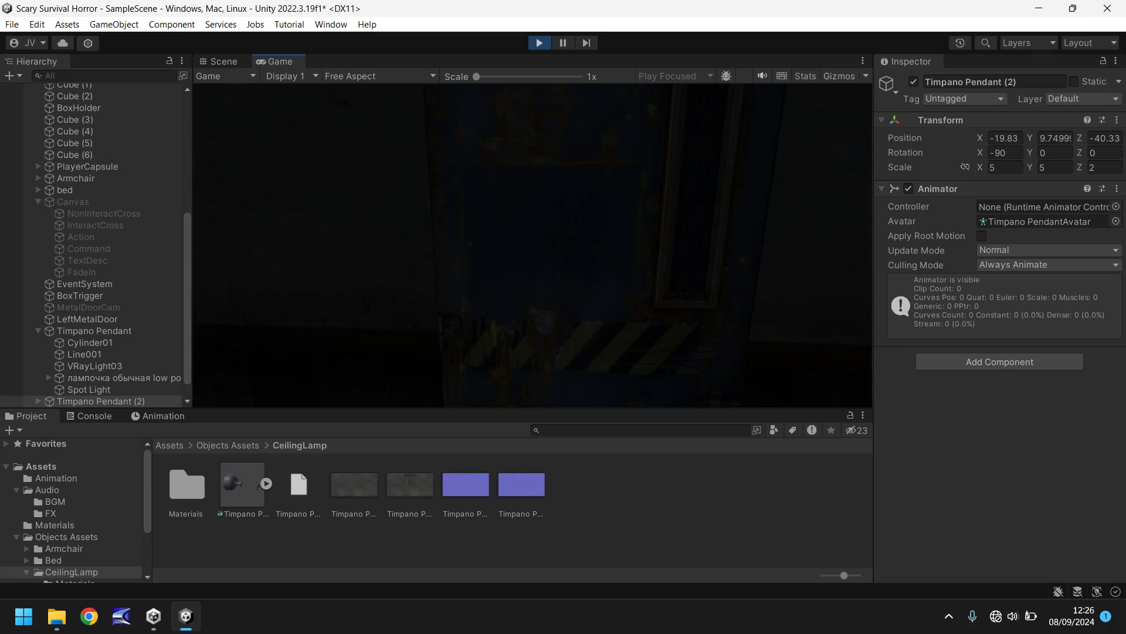
key("ctrl+p")
- Move the Timpano Pendant (2) lamp closer to the metal door, to X -23.33
middle_click_drag(310, 262, 402, 294)
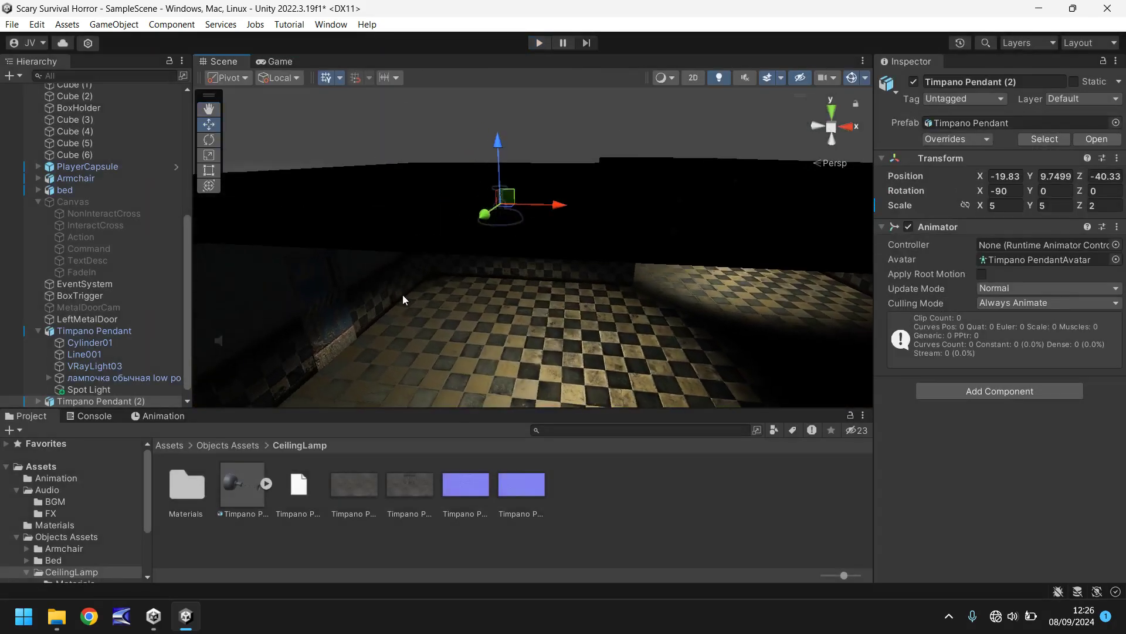
left_click_drag(402, 295, 465, 287, "alt")
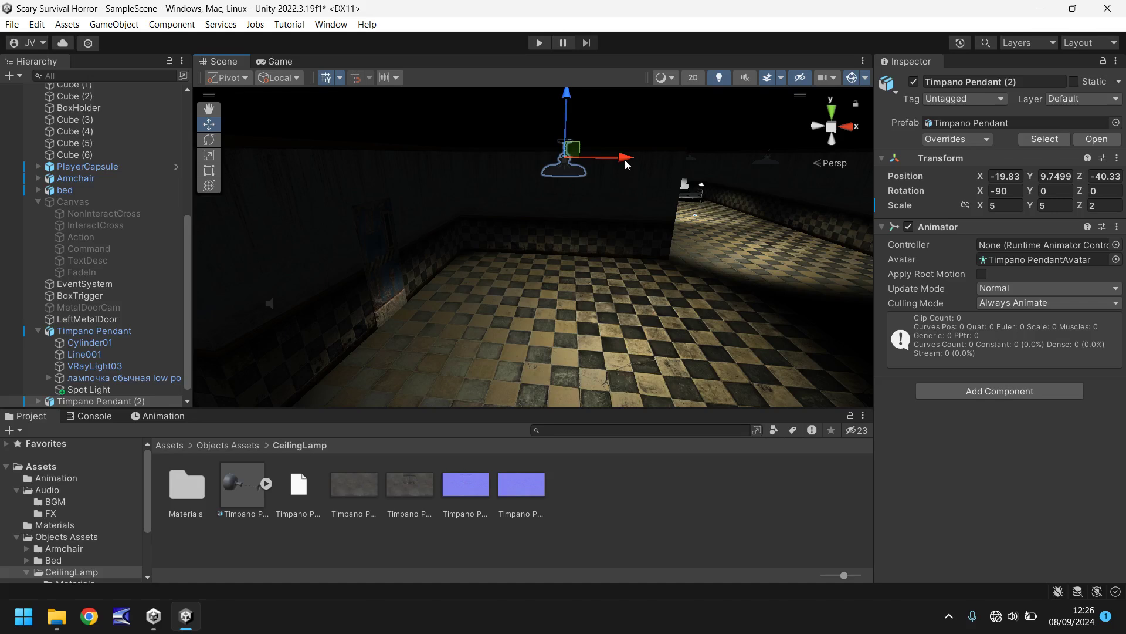
left_click_drag(625, 160, 557, 160)
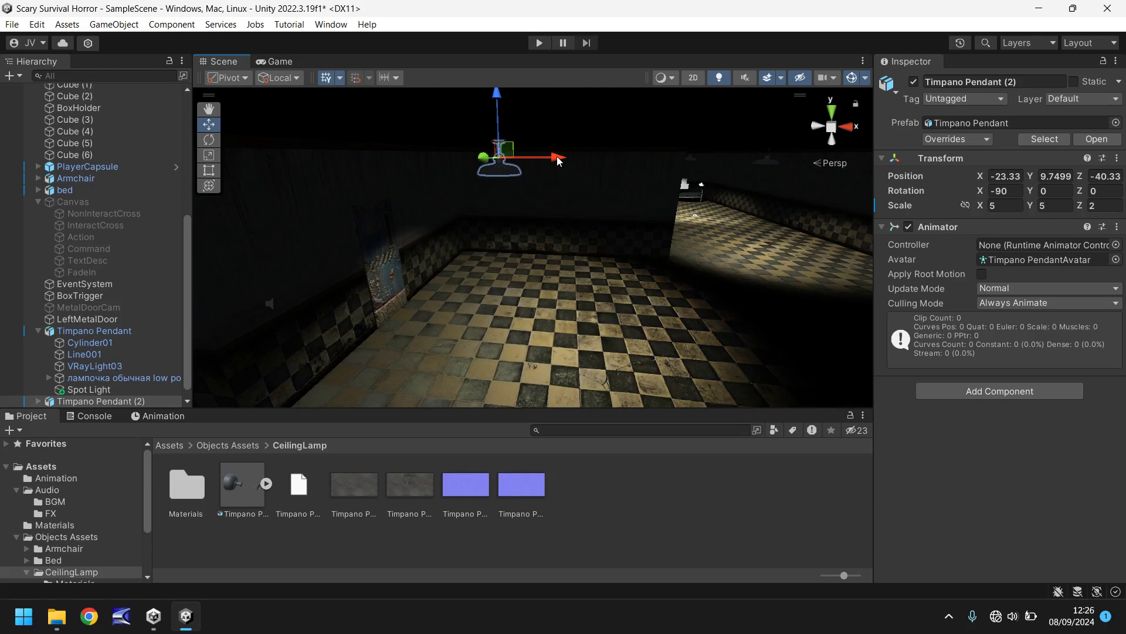
- Duplicate the Timpano Pendant (2) lamp and move the copy across the ceiling to X 3.67, over the dark area opposite the metal door
key("ctrl+d")
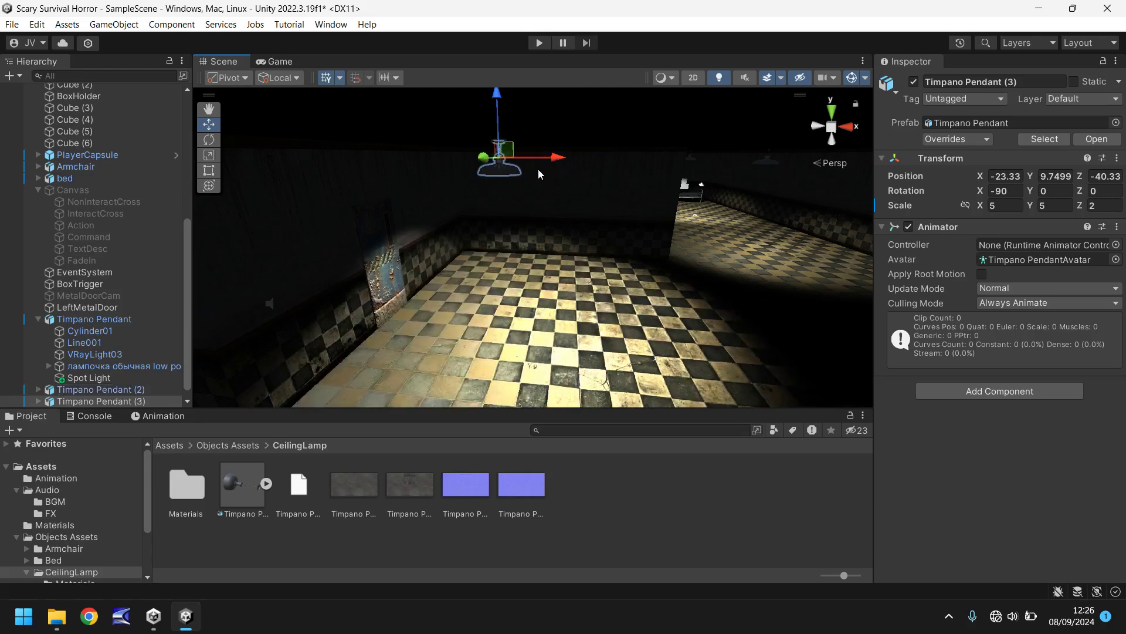
left_click_drag(551, 157, 927, 188)
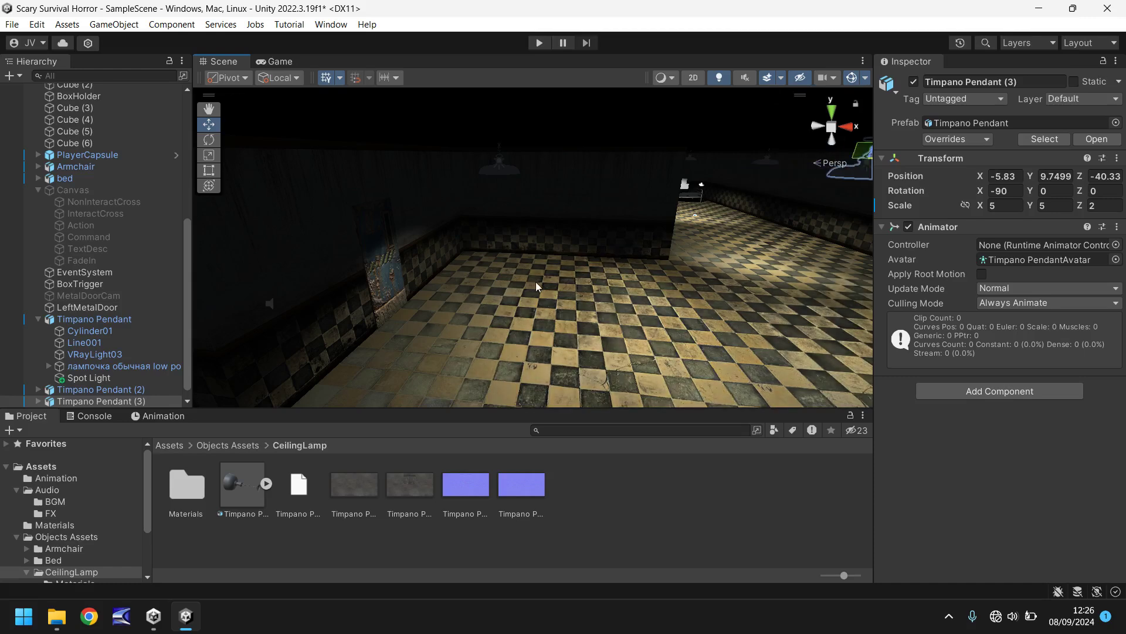
middle_click_drag(536, 282, 415, 290)
middle_click_drag(633, 385, 581, 300)
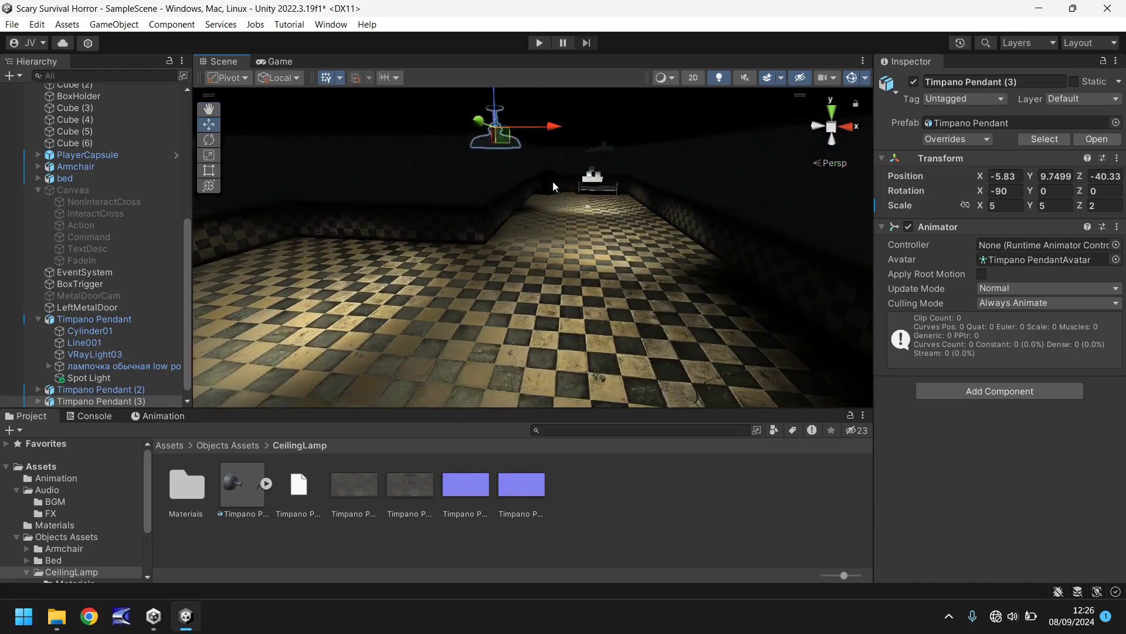
left_click_drag(556, 132, 765, 144)
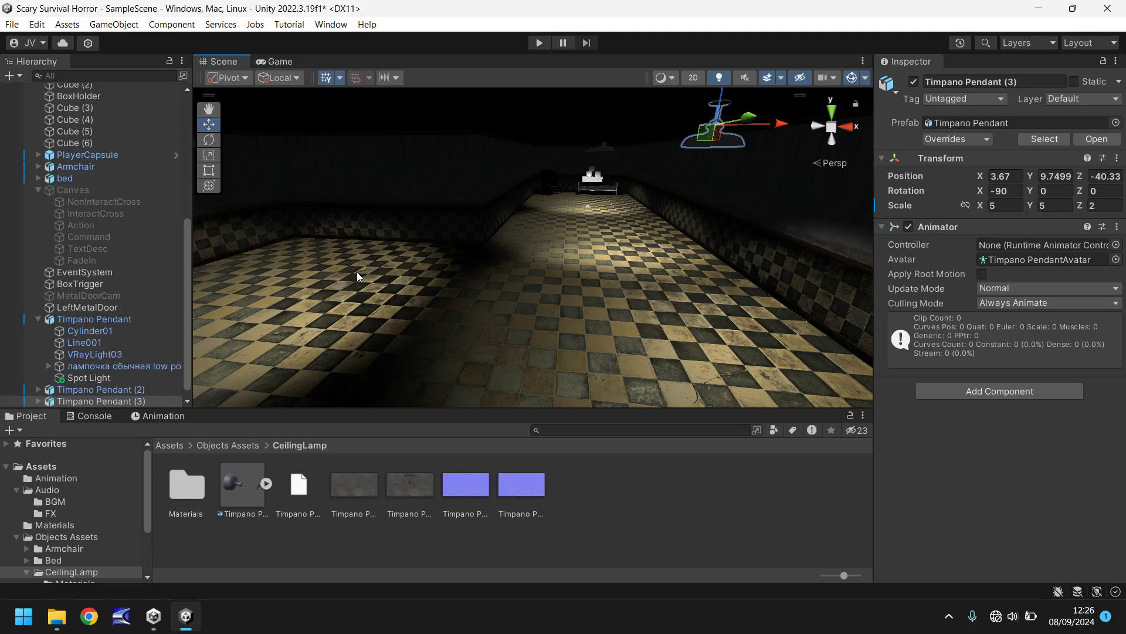
right_click_drag(496, 242, 216, 251)
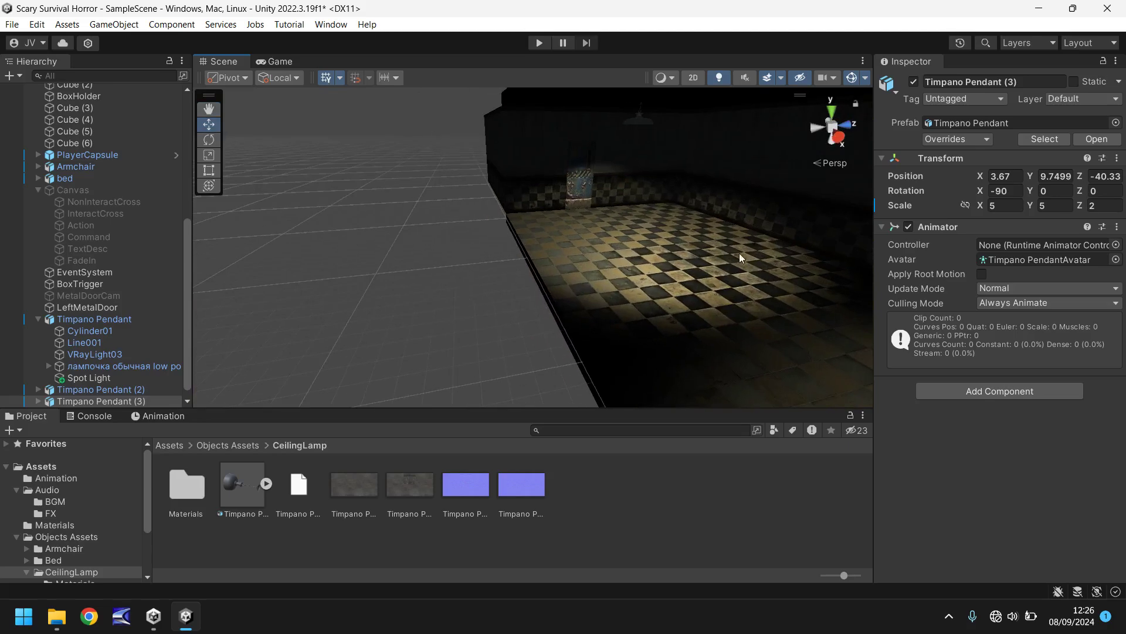
left_click_drag(569, 254, 624, 259, "alt")
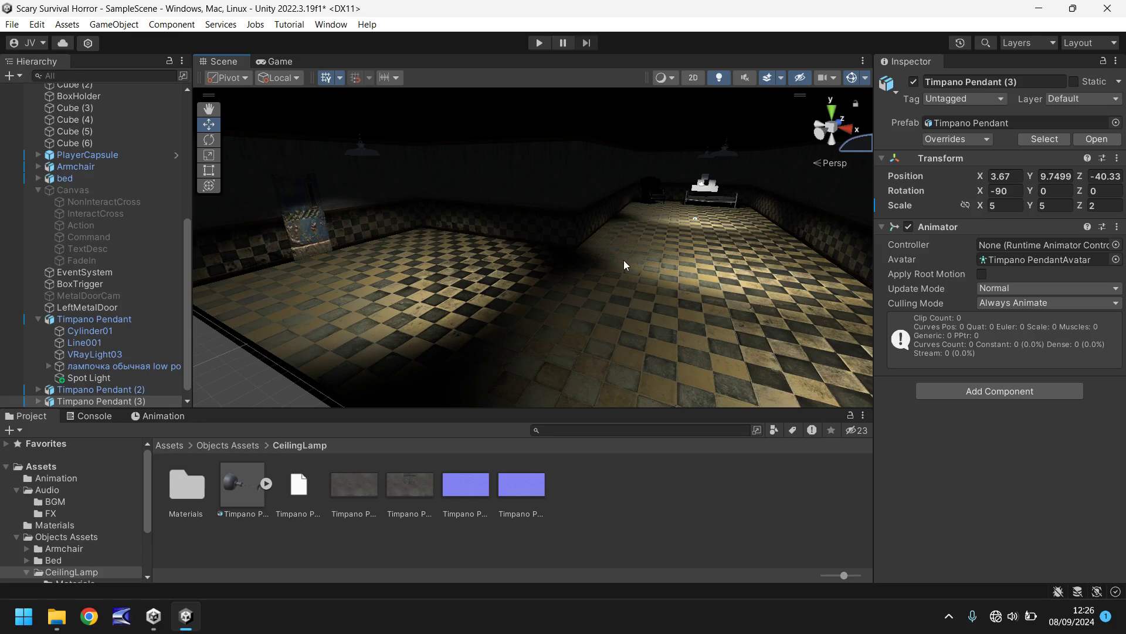